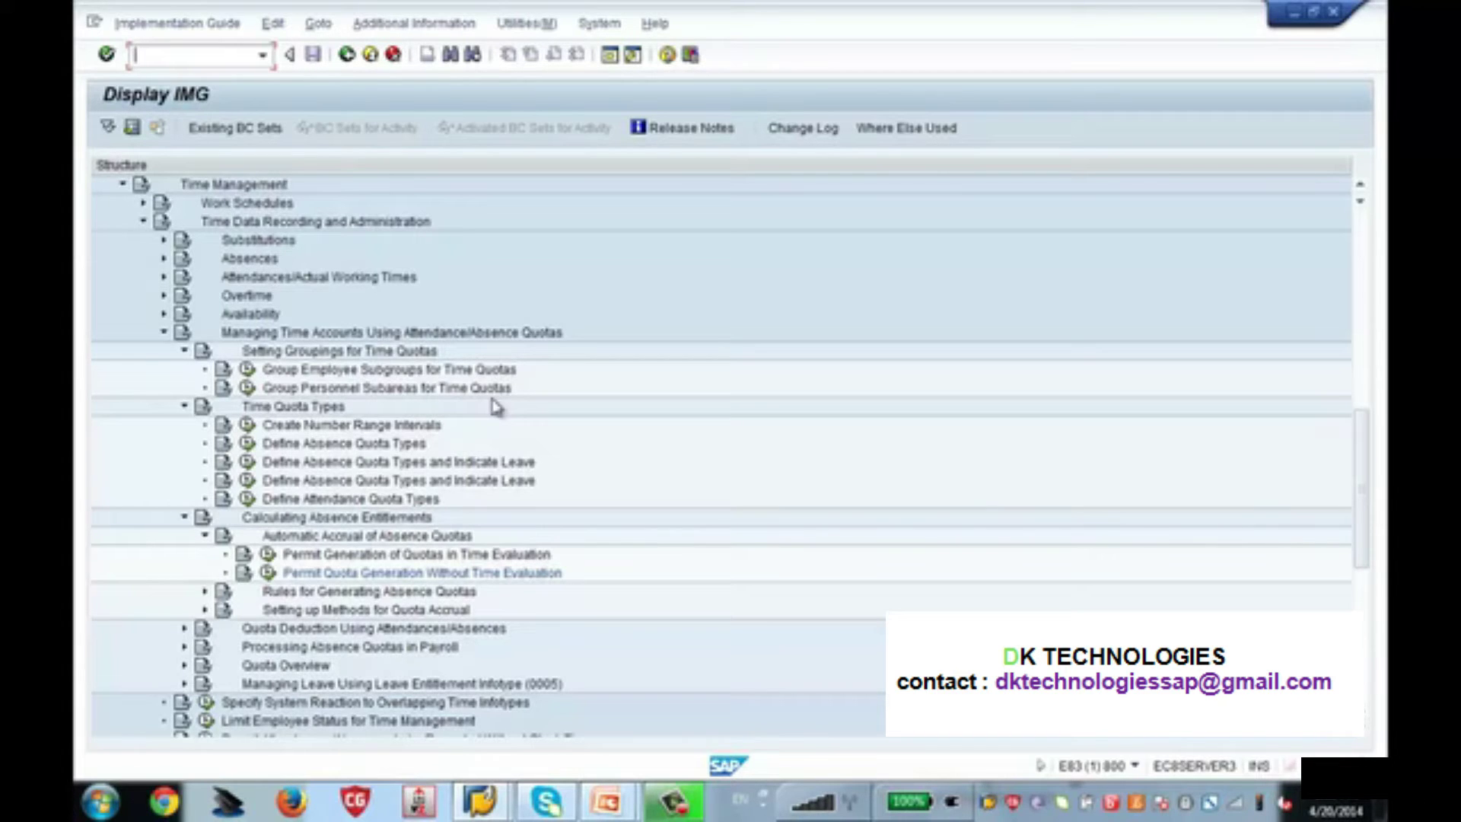
# Open Define Deduction Rules for Absence Quotas under Quota Deduction Using Attendances/Absences
pyautogui.click(184, 628)
pyautogui.click(305, 630)
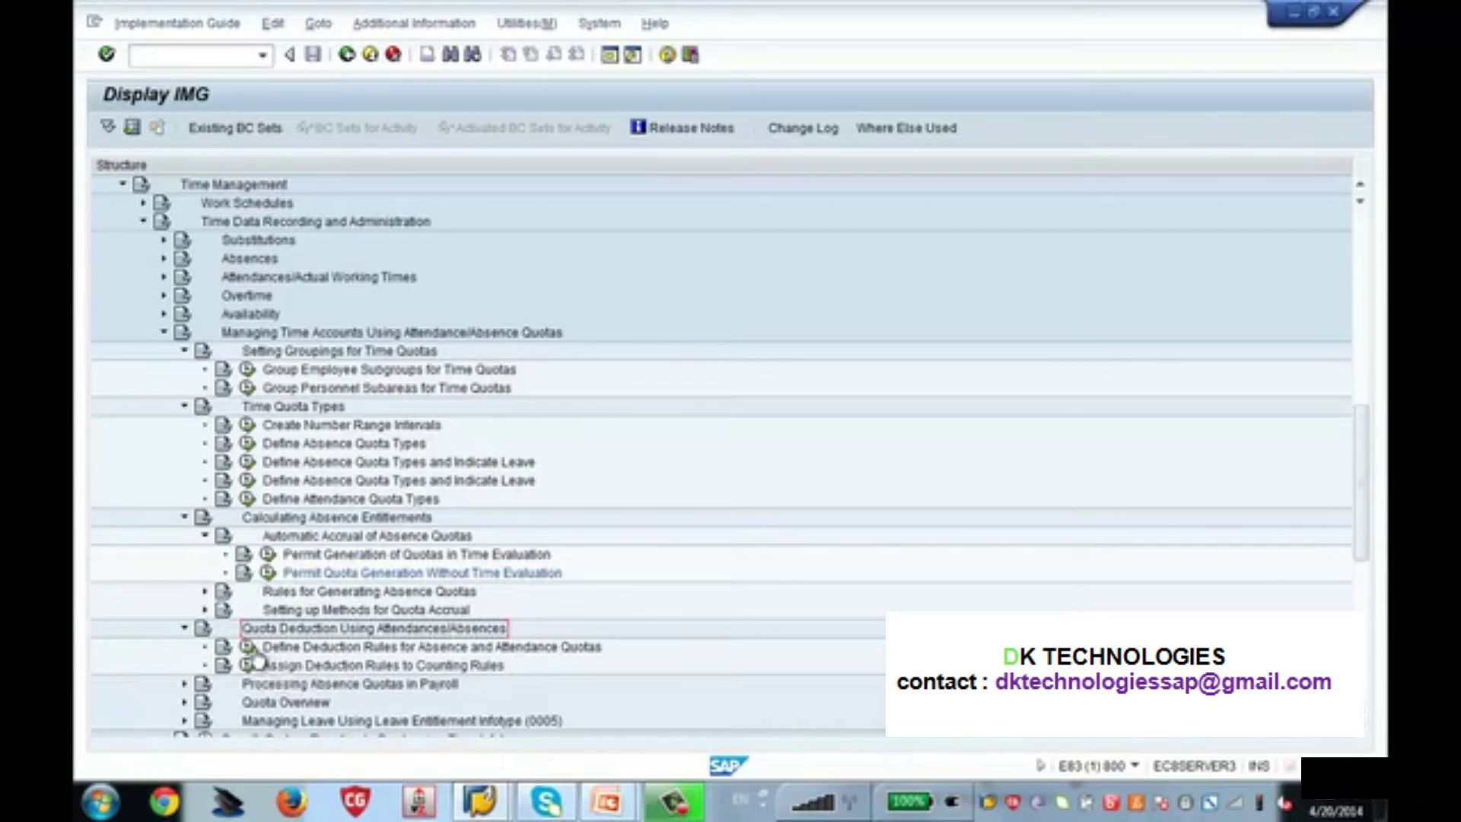
pyautogui.click(250, 648)
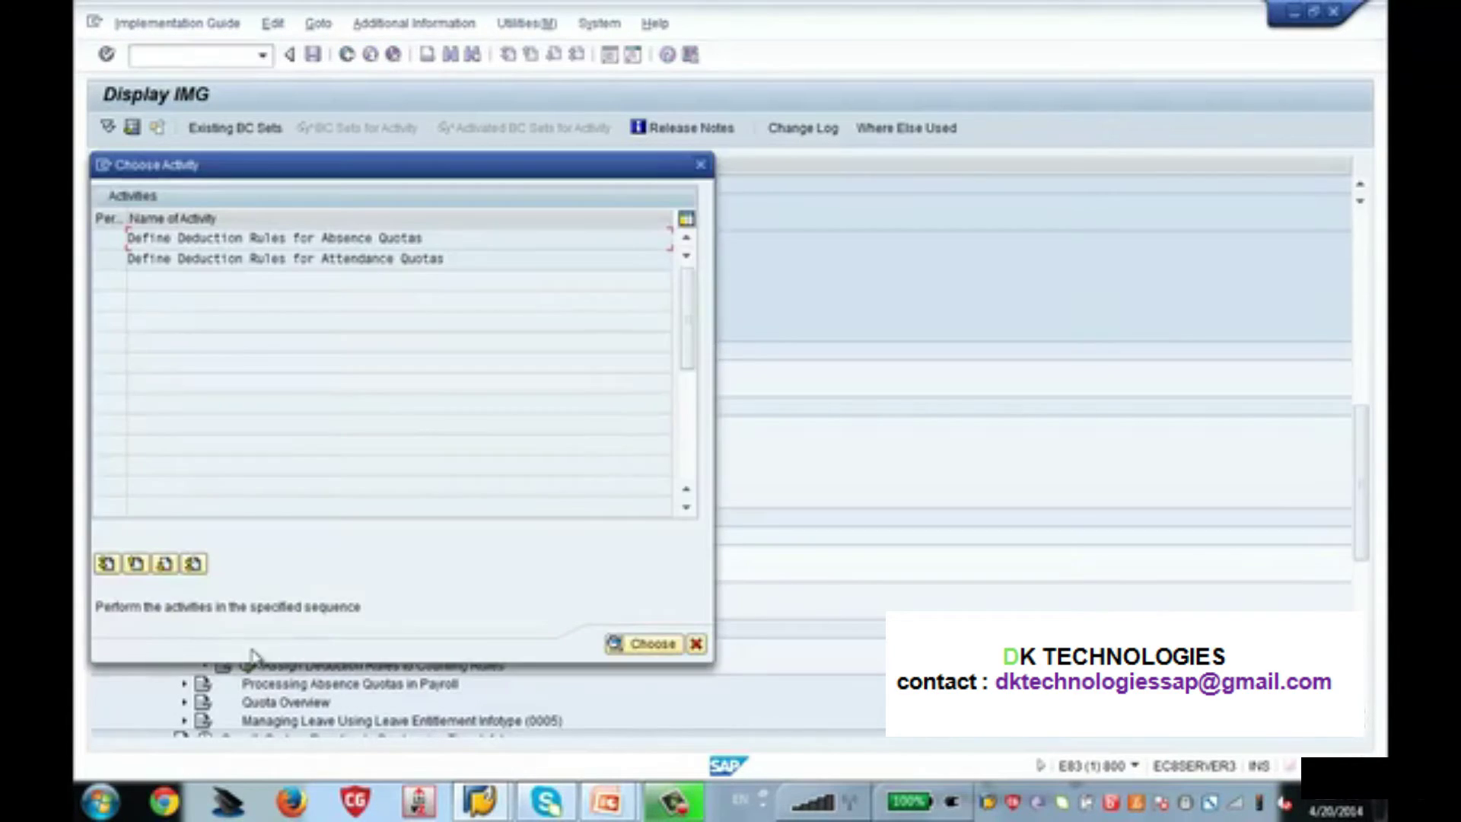
pyautogui.doubleClick(301, 237)
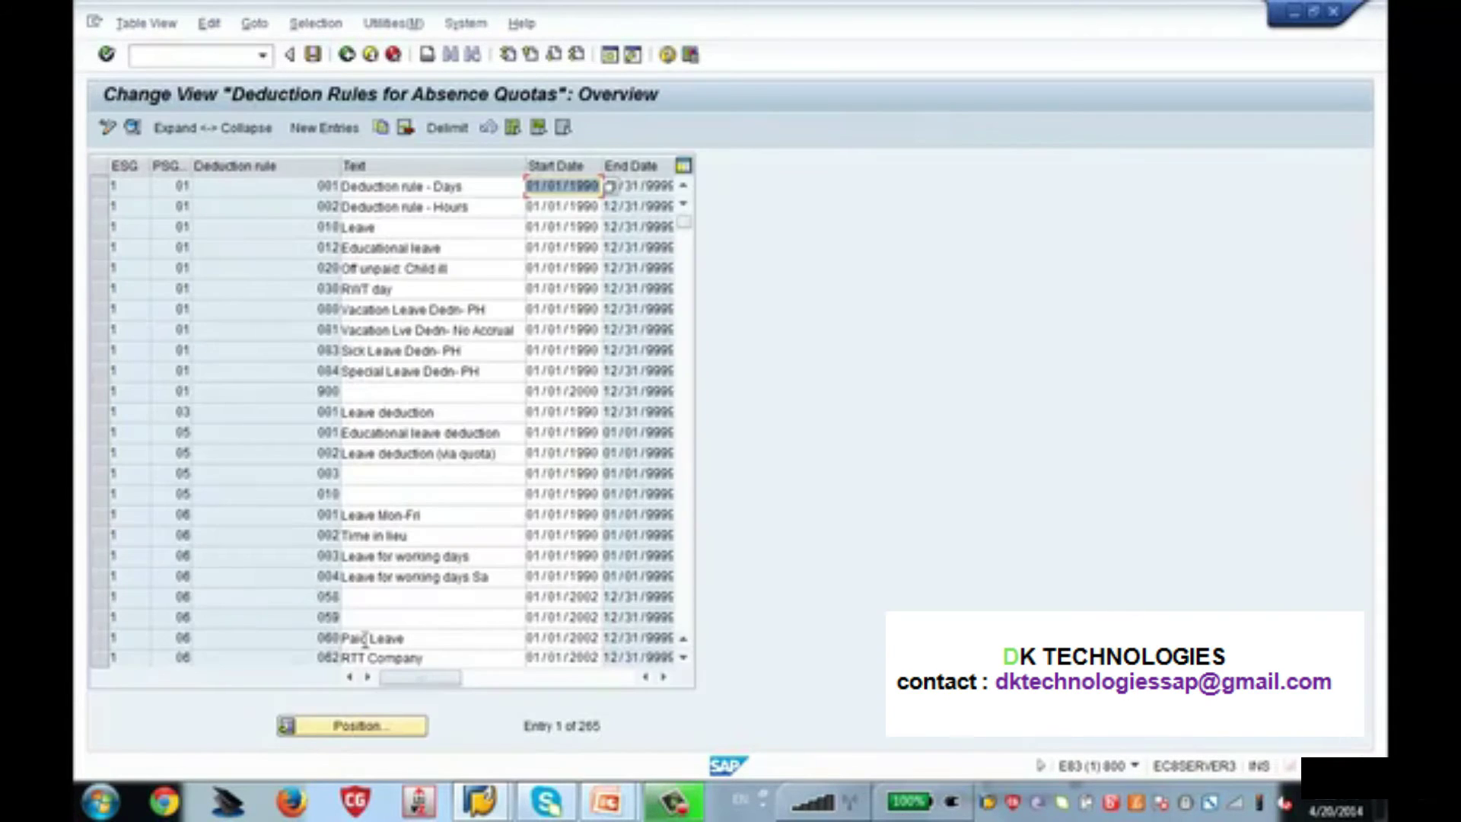
# Position the deduction rules list at employee subgroup grouping 1 and personnel subarea grouping 09, and open the details of Zenith Deduction Rule 900
pyautogui.click(381, 729)
pyautogui.write('1')
pyautogui.press('Tab')
pyautogui.write('10')
pyautogui.press('Return')
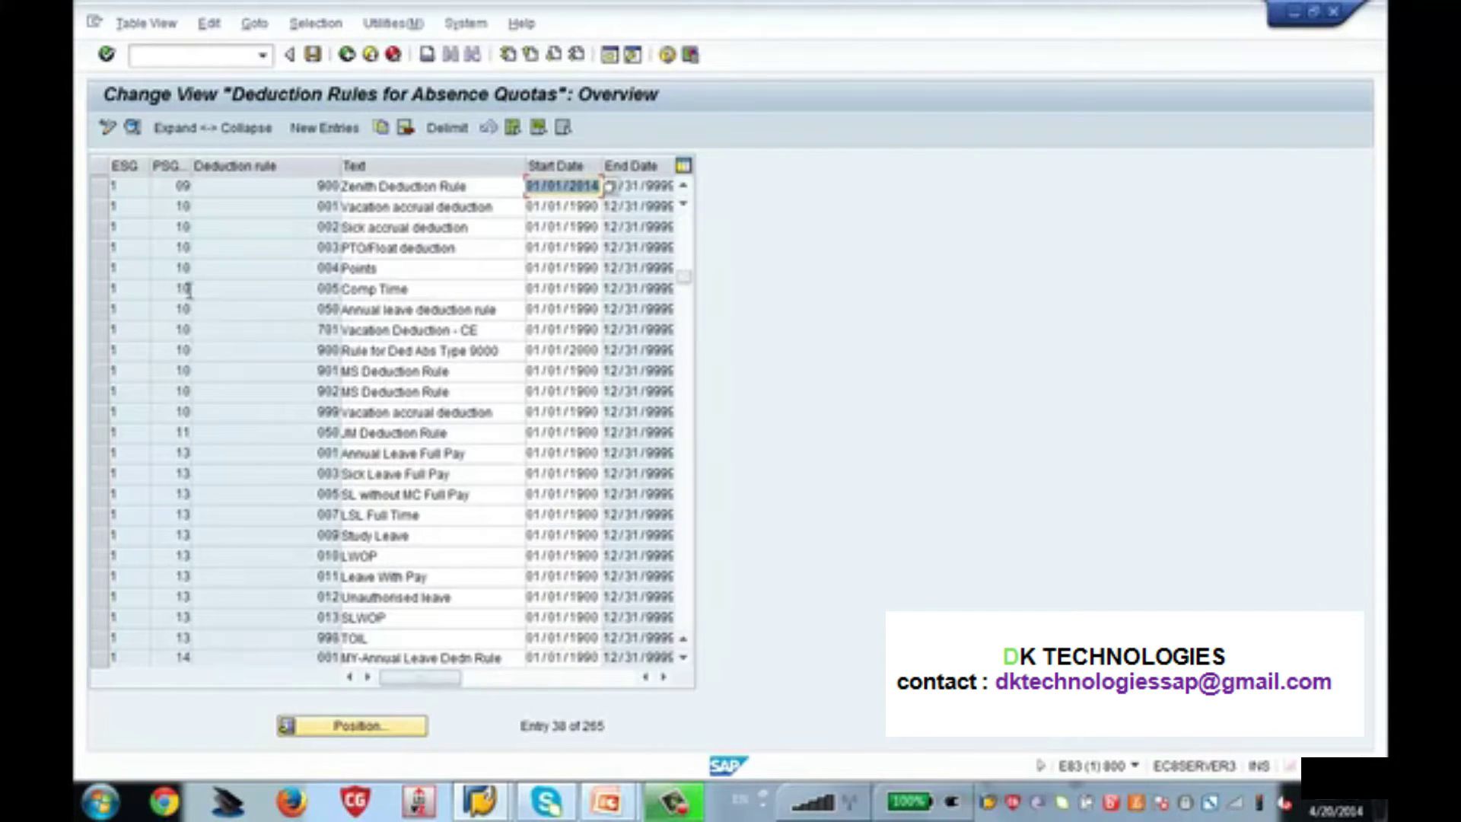
pyautogui.click(100, 186)
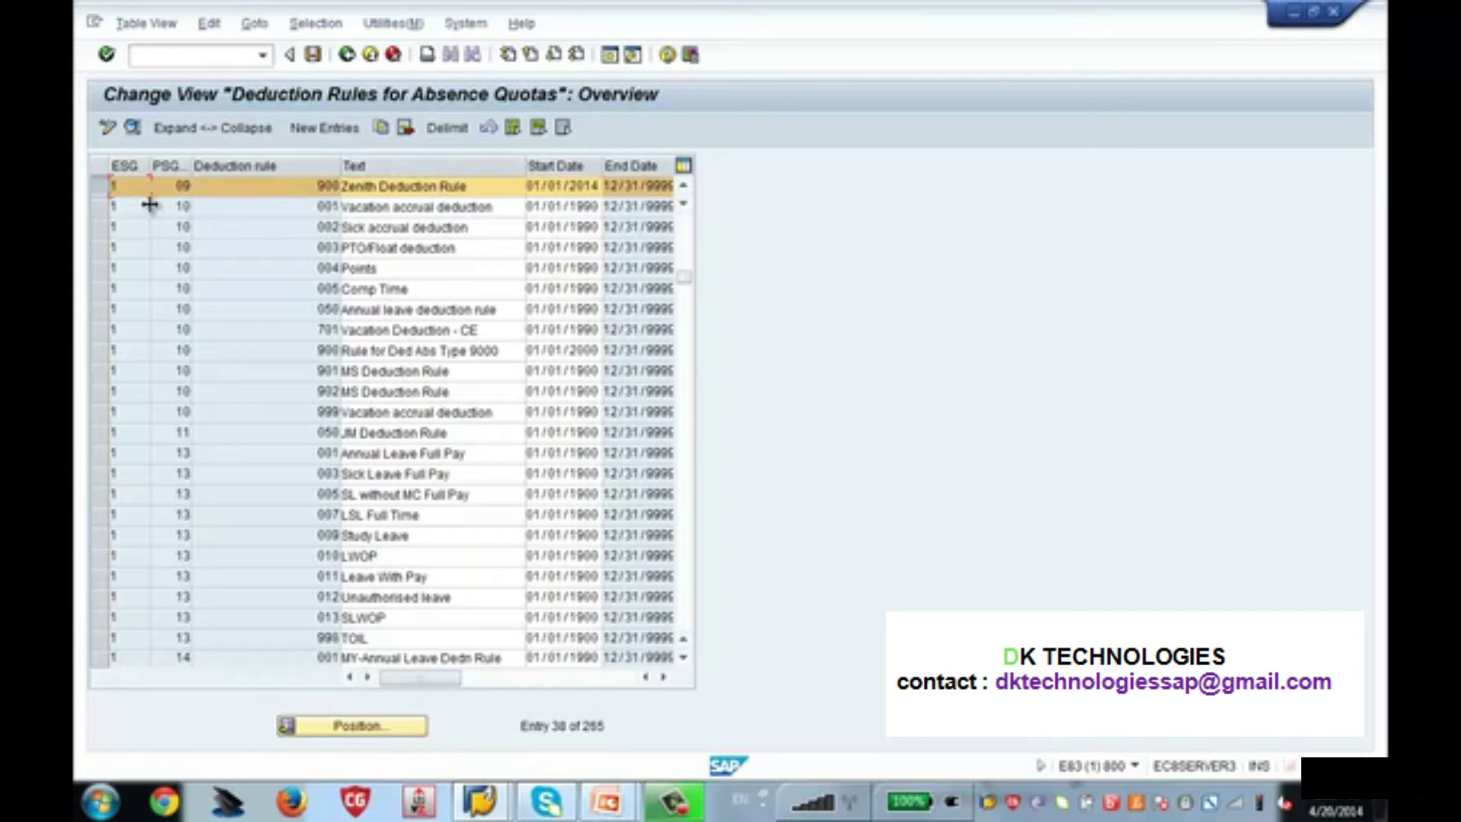
pyautogui.click(132, 128)
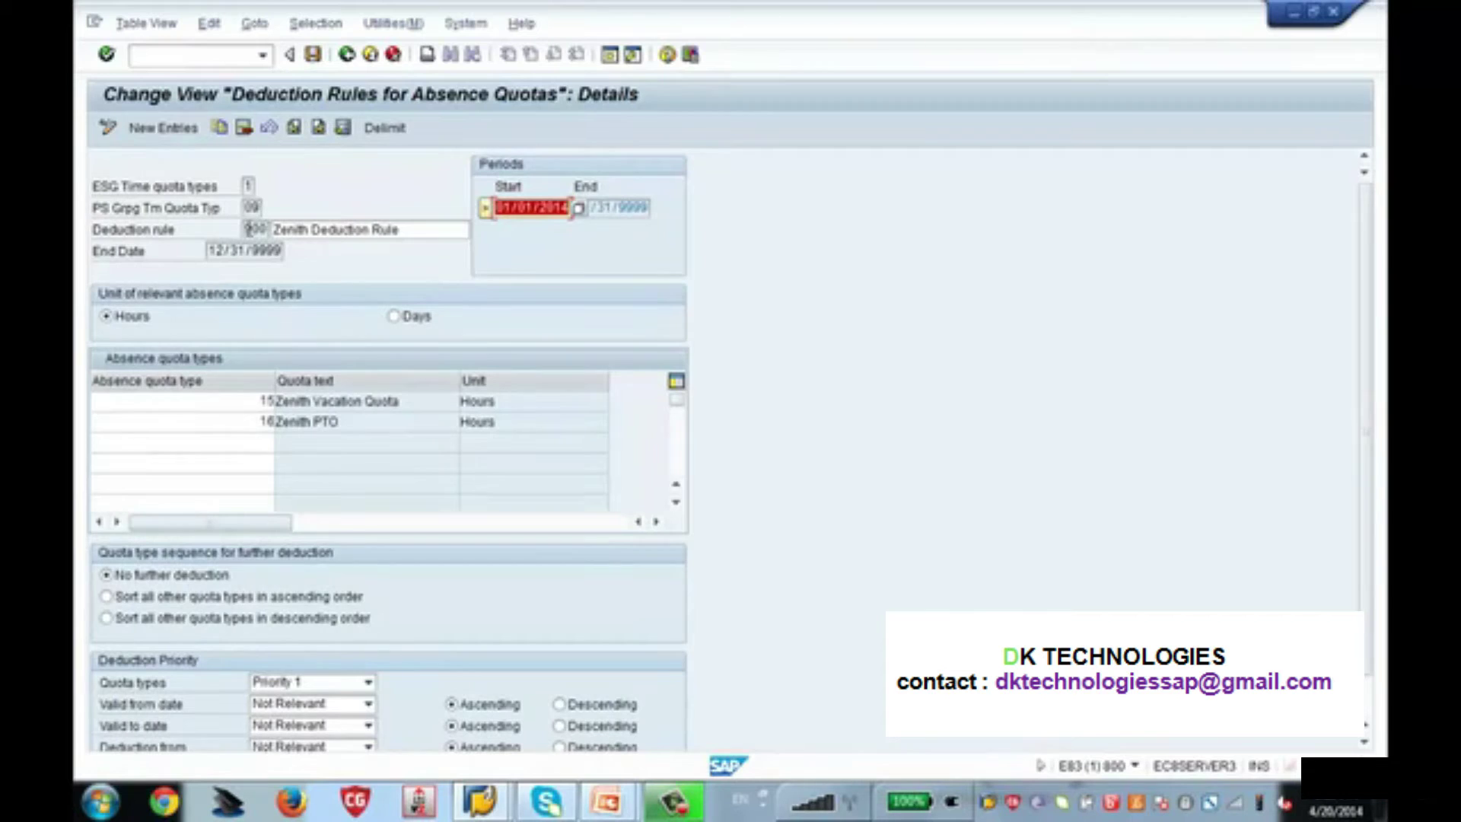
# Examine deduction rule 900 and the order of its absence quota types, then return to the IMG structure
pyautogui.moveTo(248, 228); pyautogui.dragTo(272, 239)
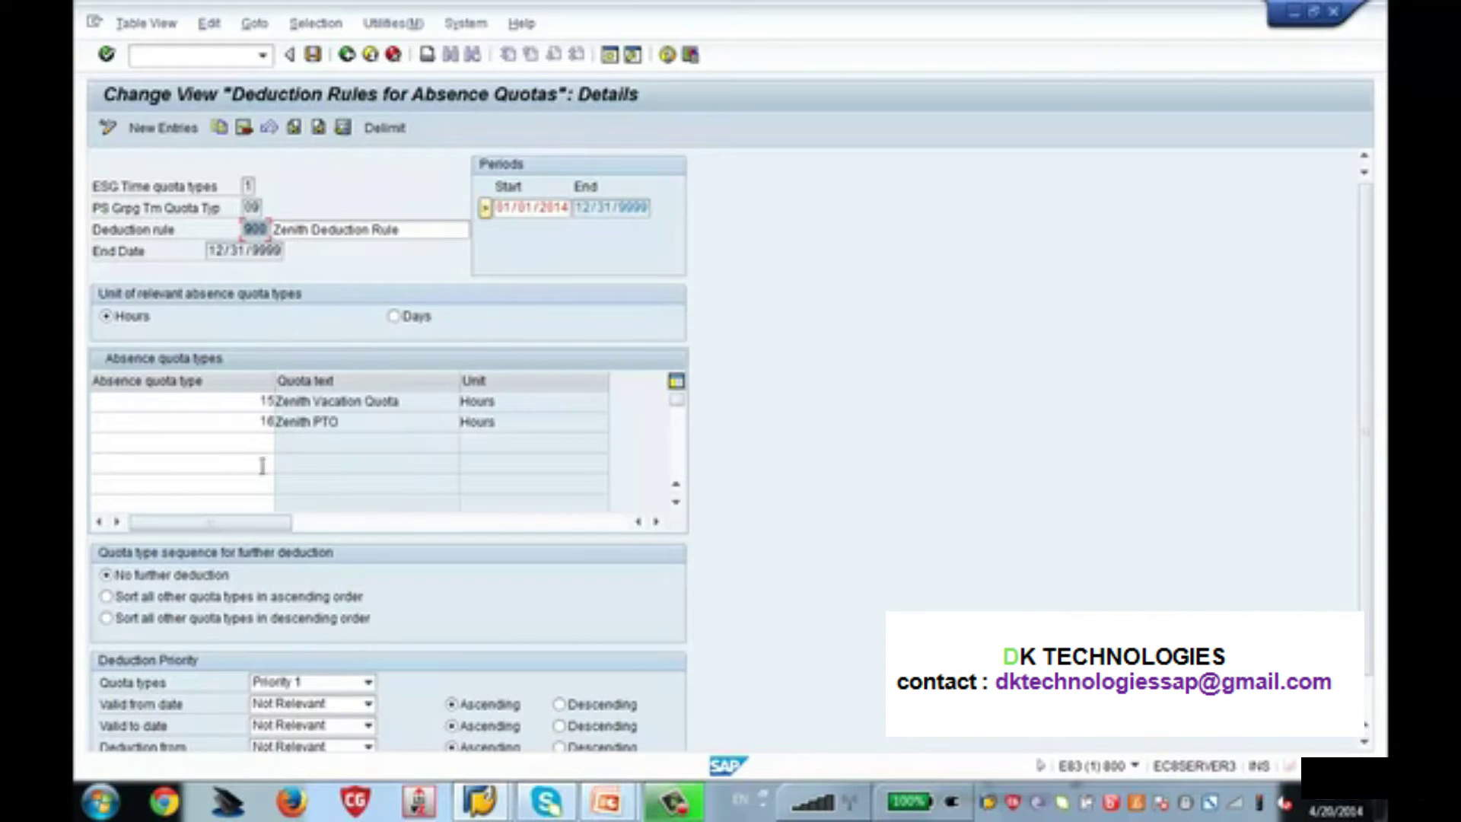
pyautogui.click(256, 399)
pyautogui.click(256, 419)
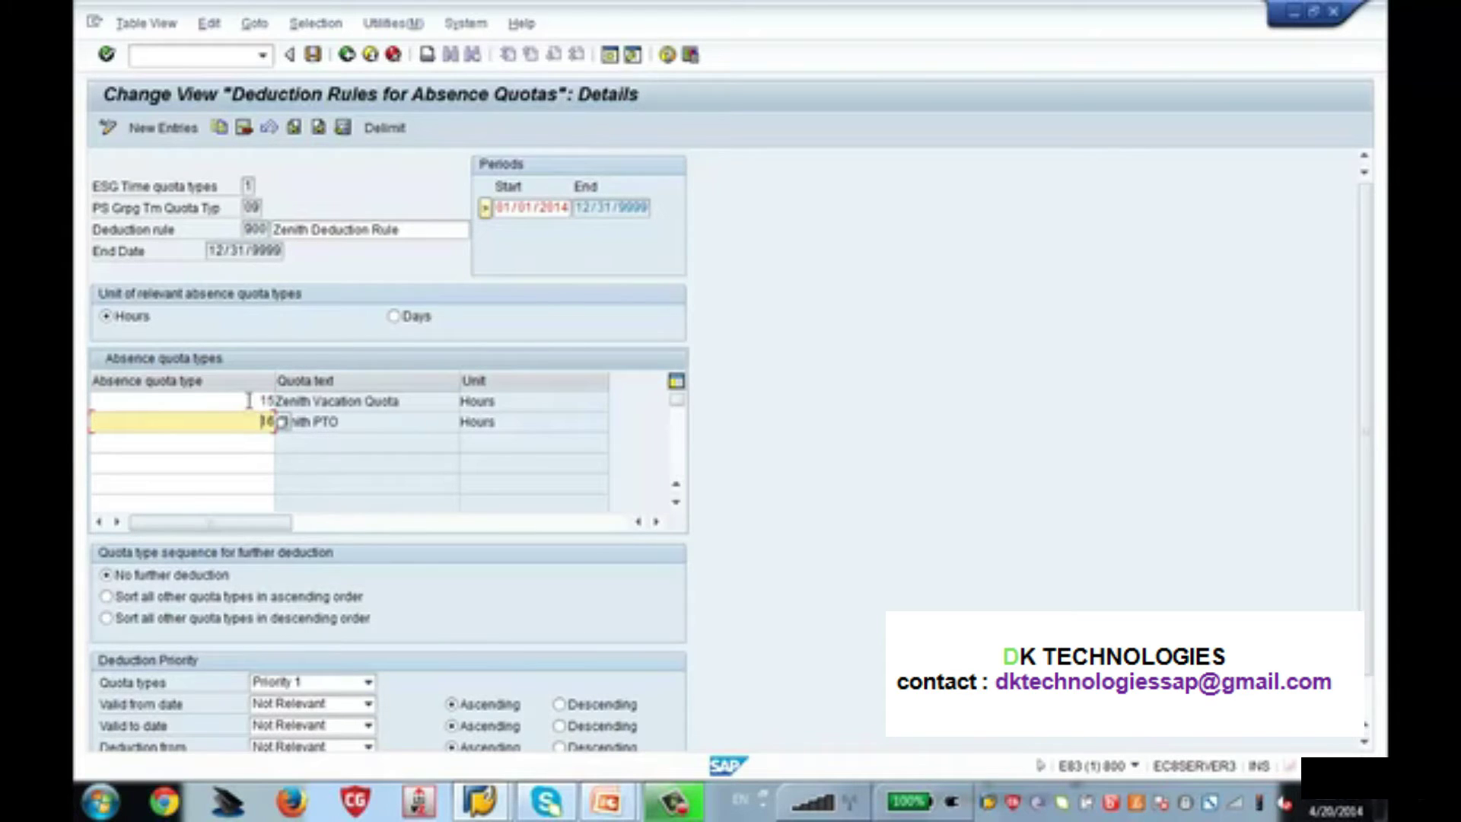
pyautogui.moveTo(401, 401); pyautogui.dragTo(266, 426)
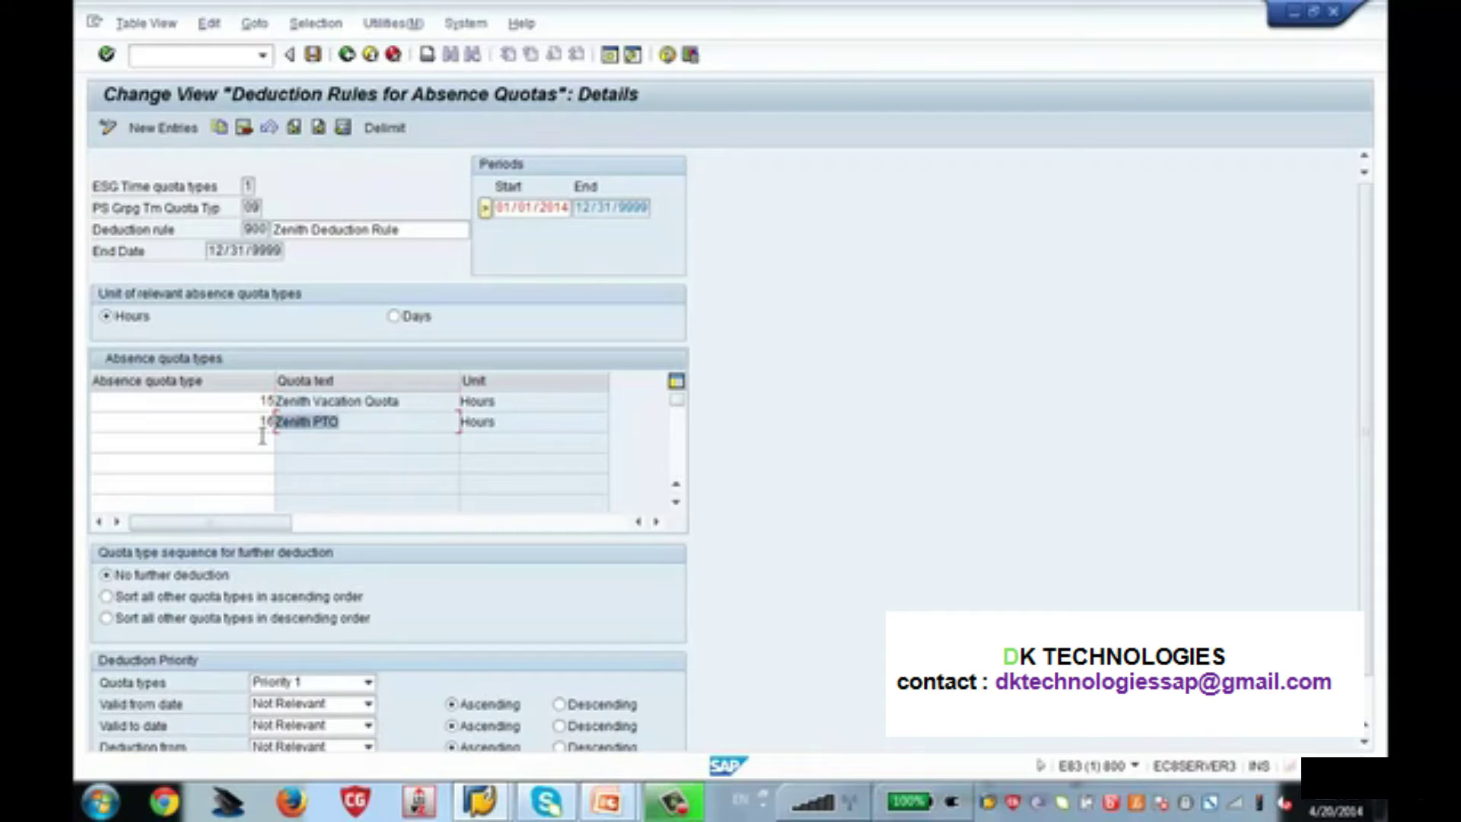
pyautogui.click(262, 442)
pyautogui.click(261, 464)
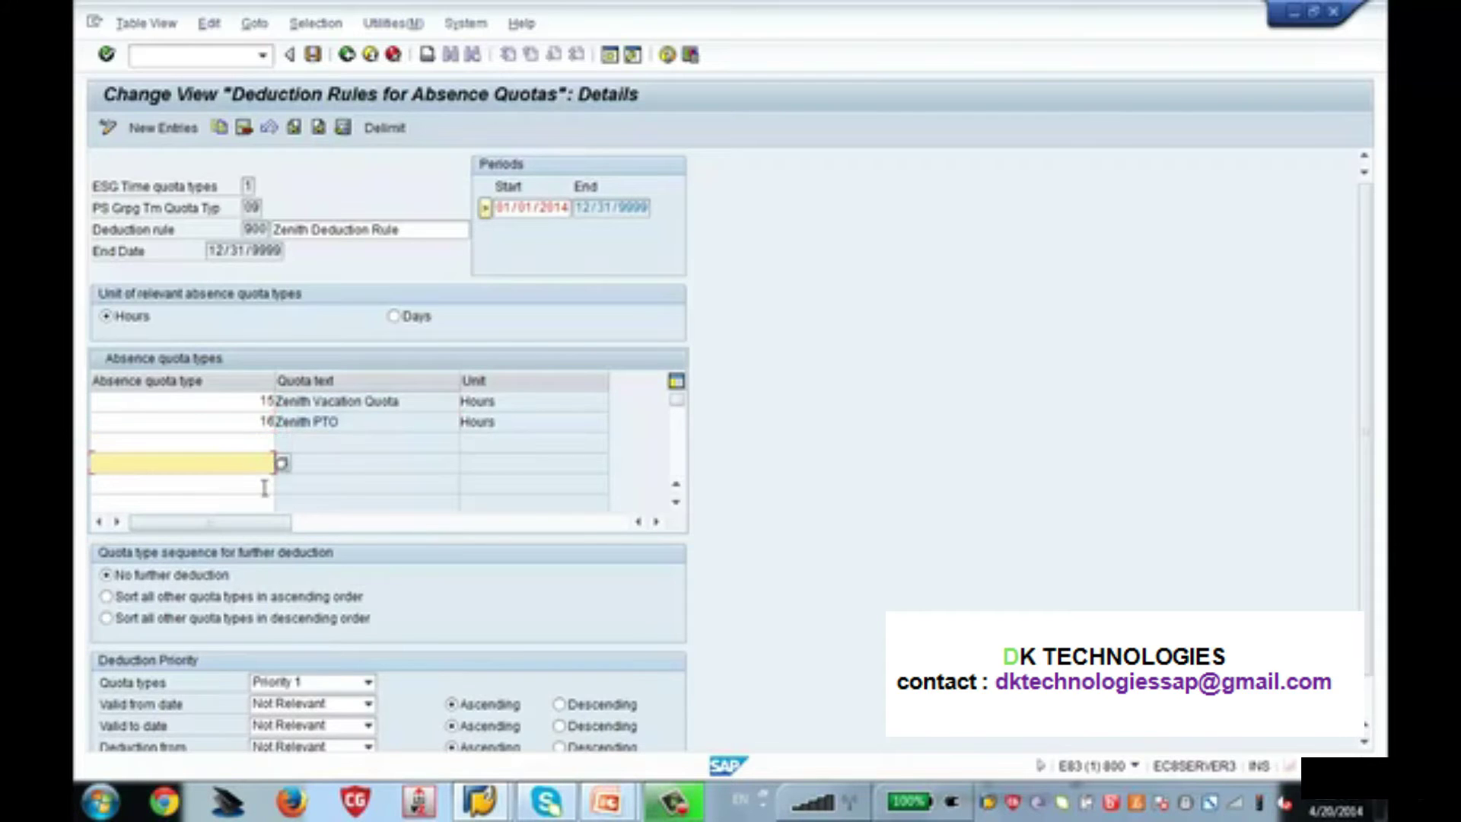
pyautogui.click(264, 485)
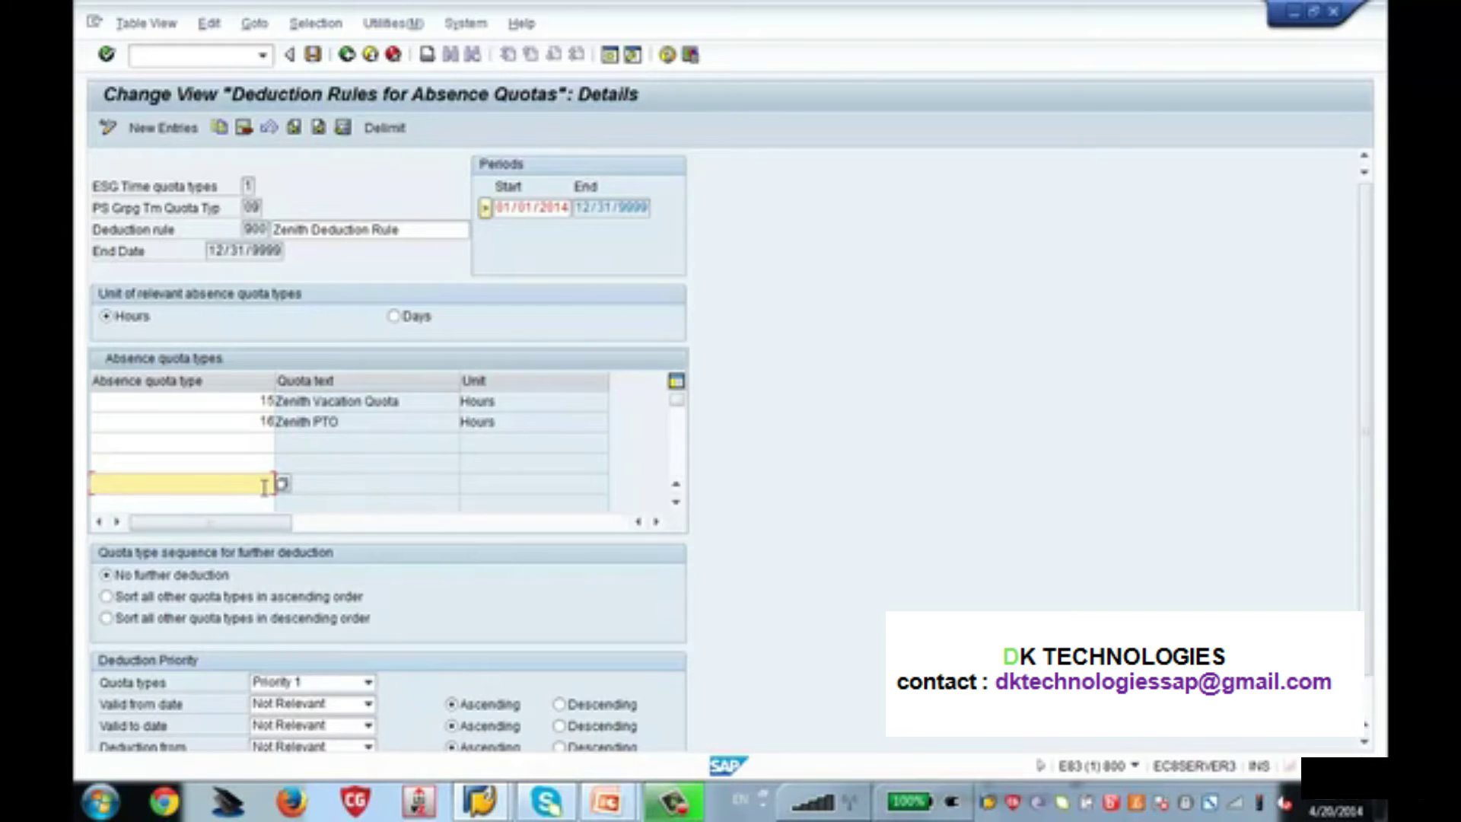
pyautogui.click(248, 401)
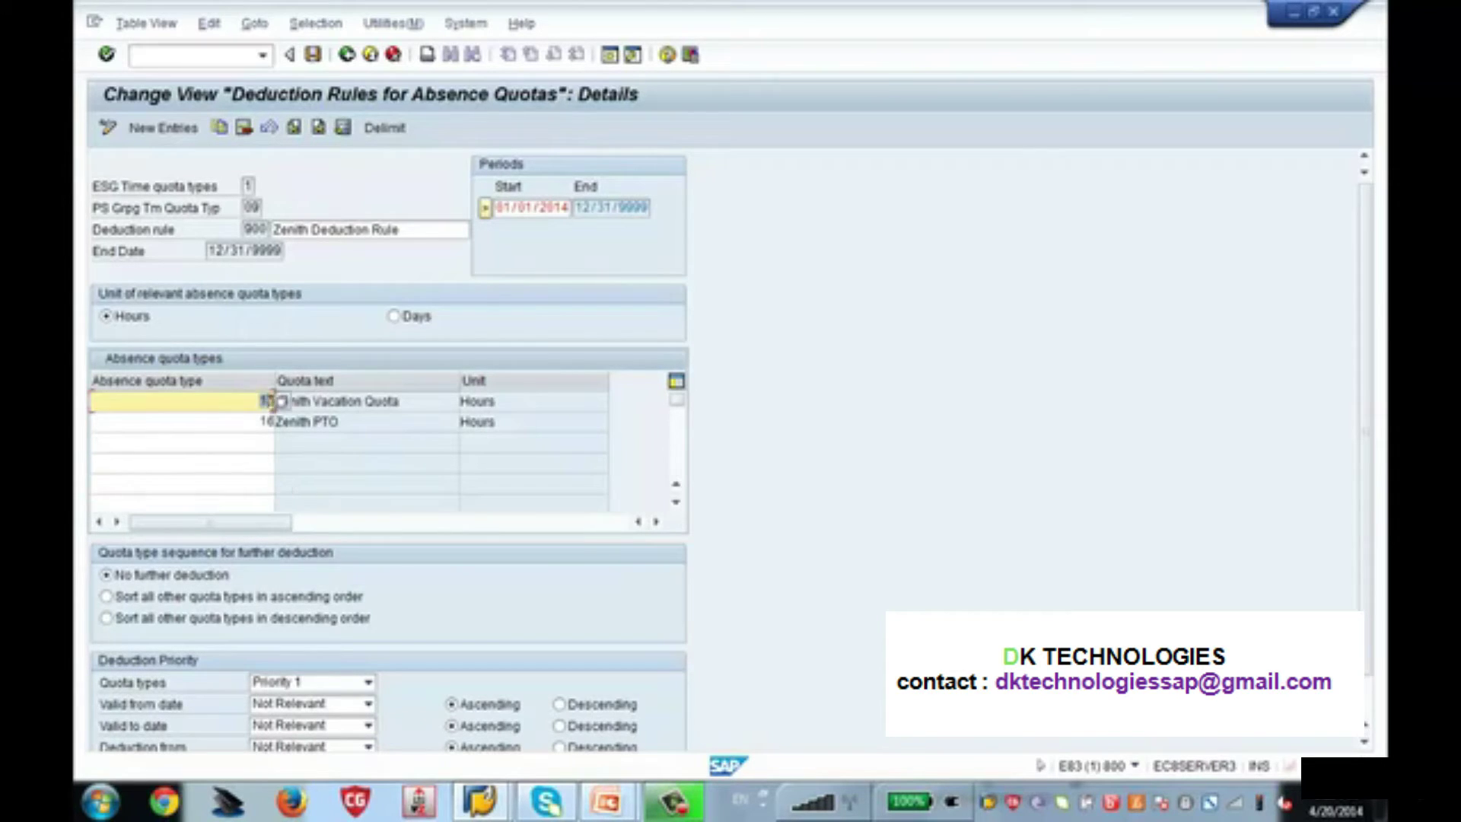
pyautogui.click(250, 423)
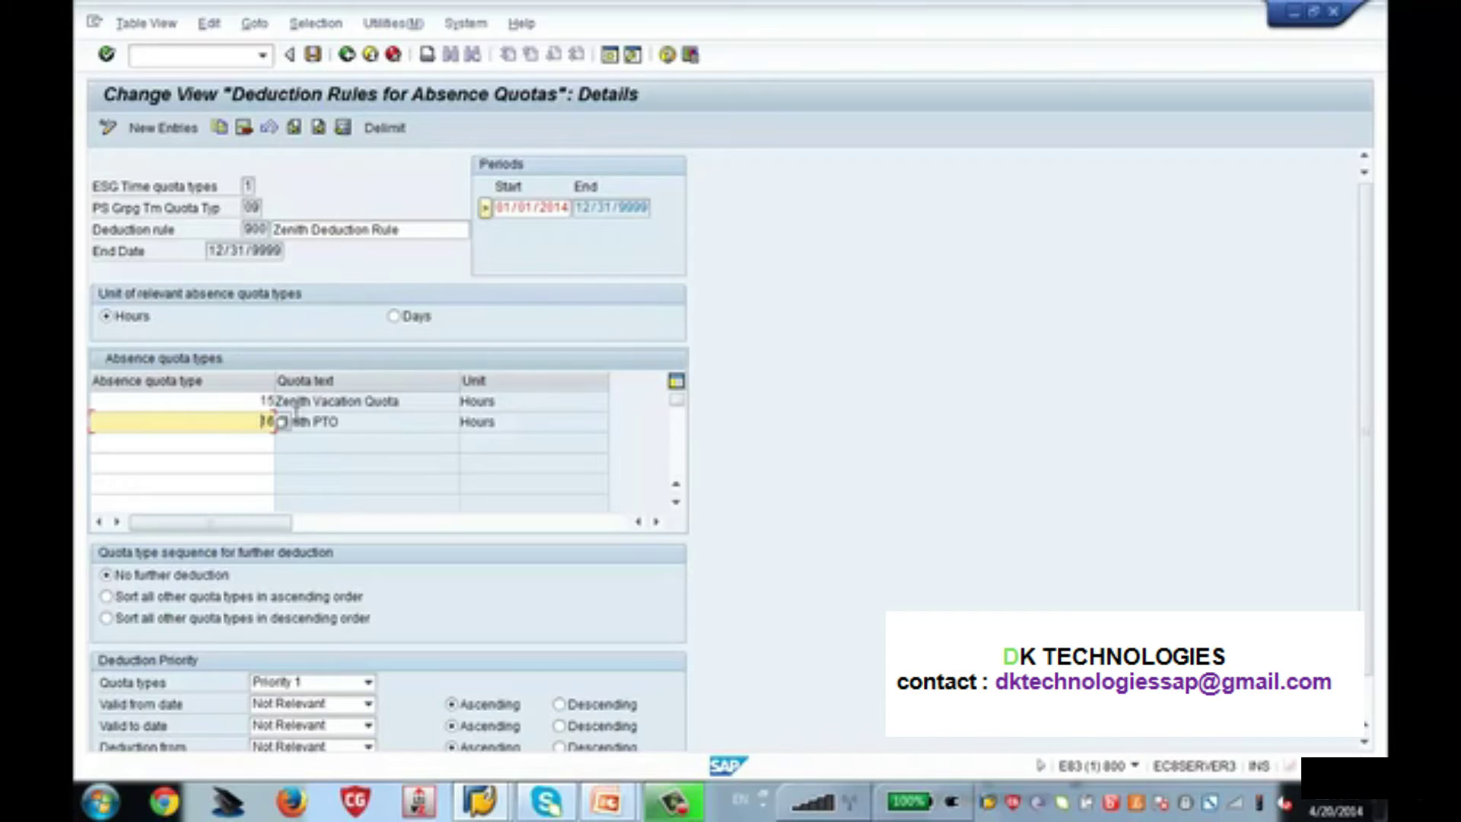
pyautogui.click(249, 402)
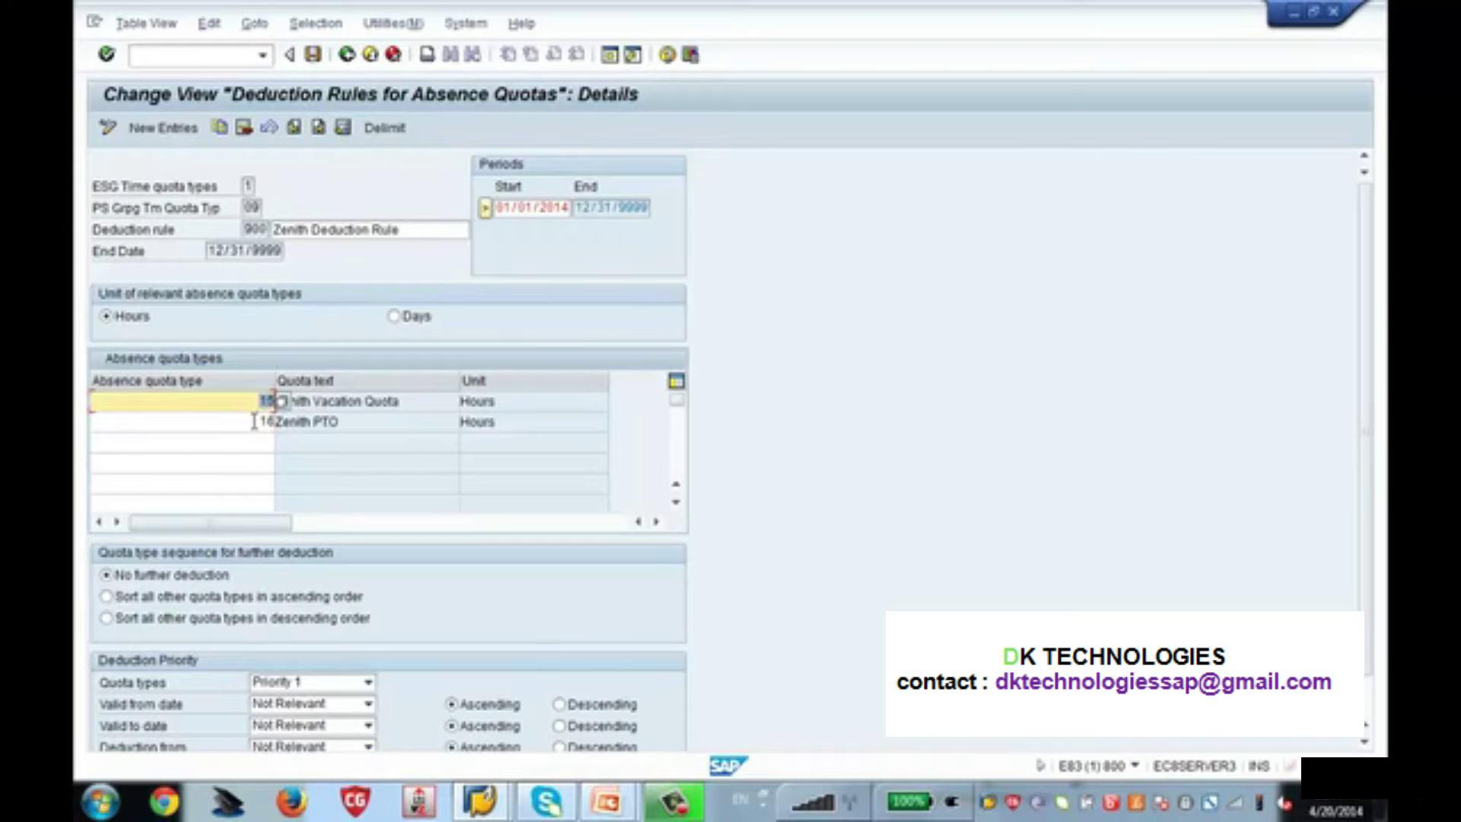
pyautogui.click(257, 421)
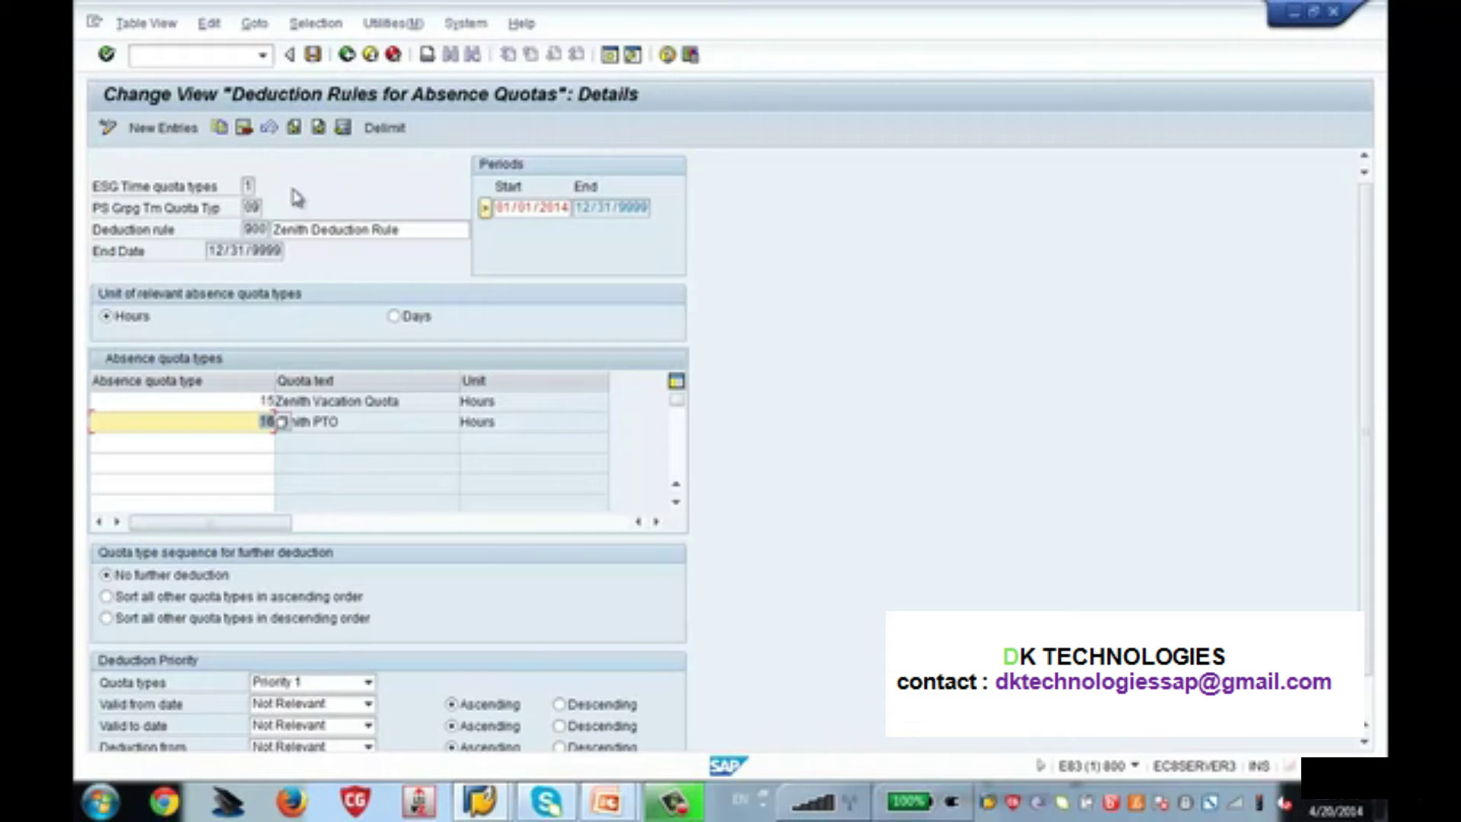
pyautogui.click(345, 56)
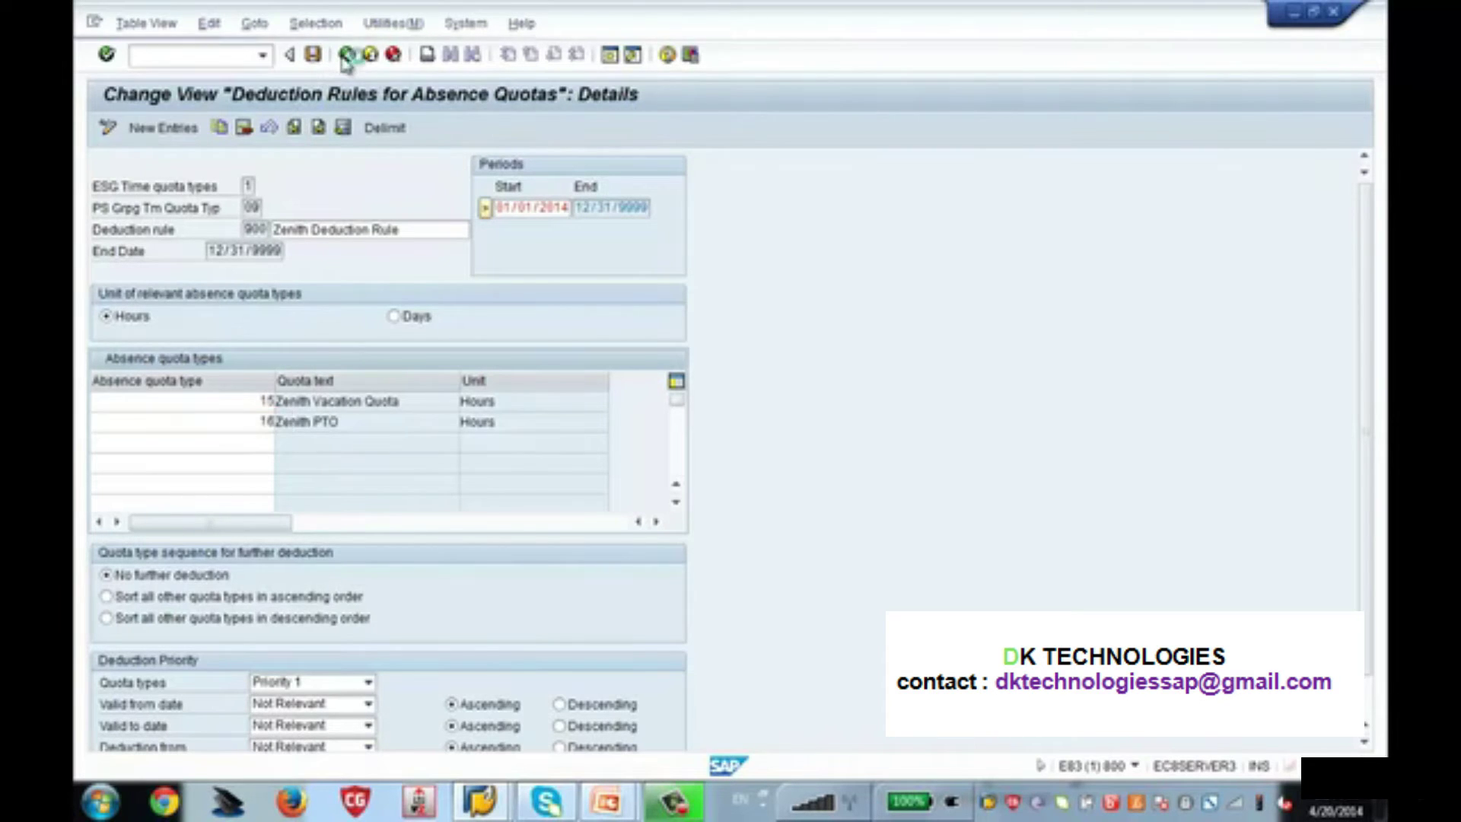
pyautogui.click(344, 56)
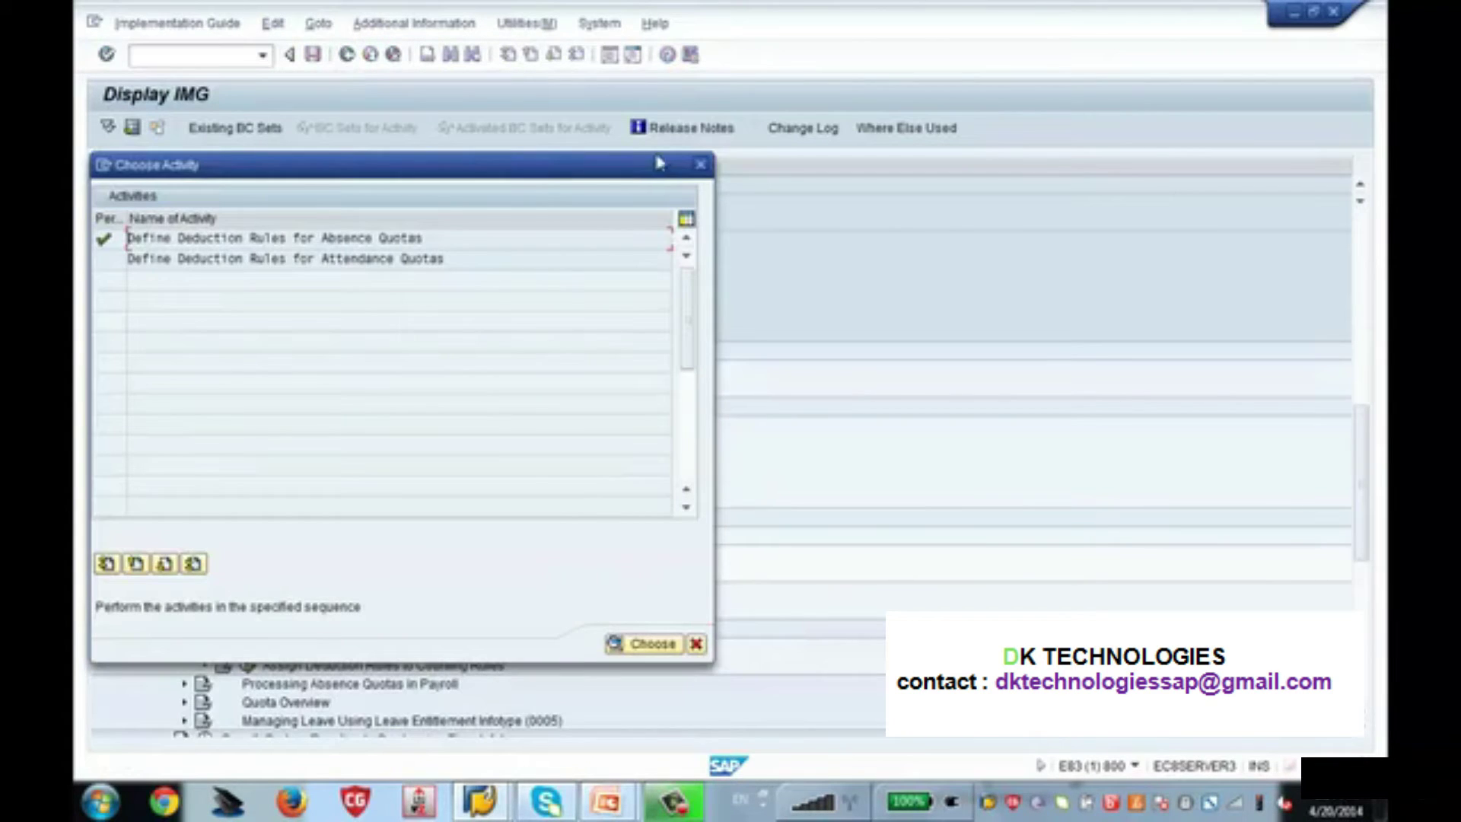
pyautogui.click(700, 165)
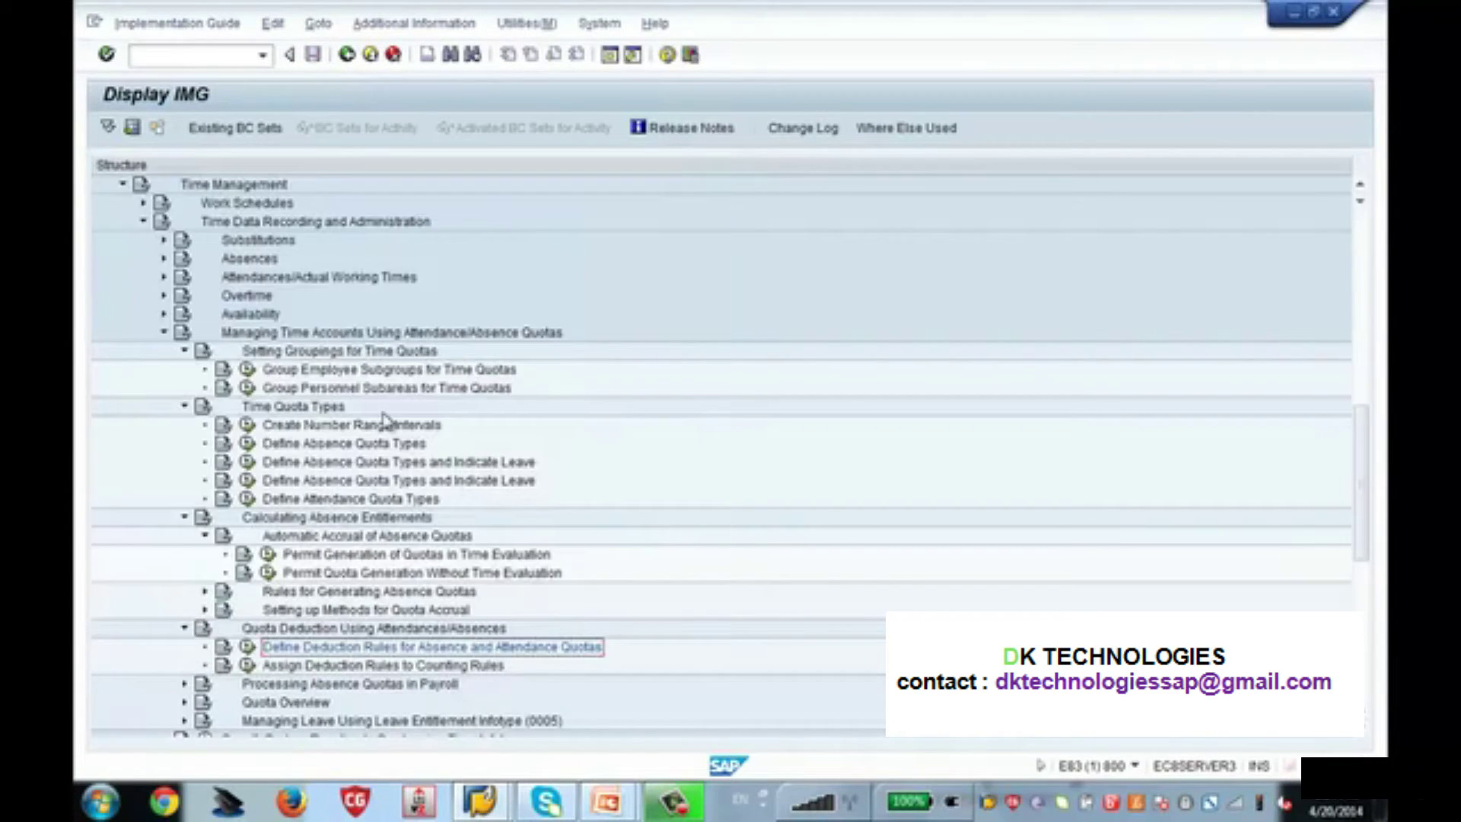
# Open Assign Counting Rules to Absence Types under Absences, Absence Catalog, Absence Counting
pyautogui.click(163, 260)
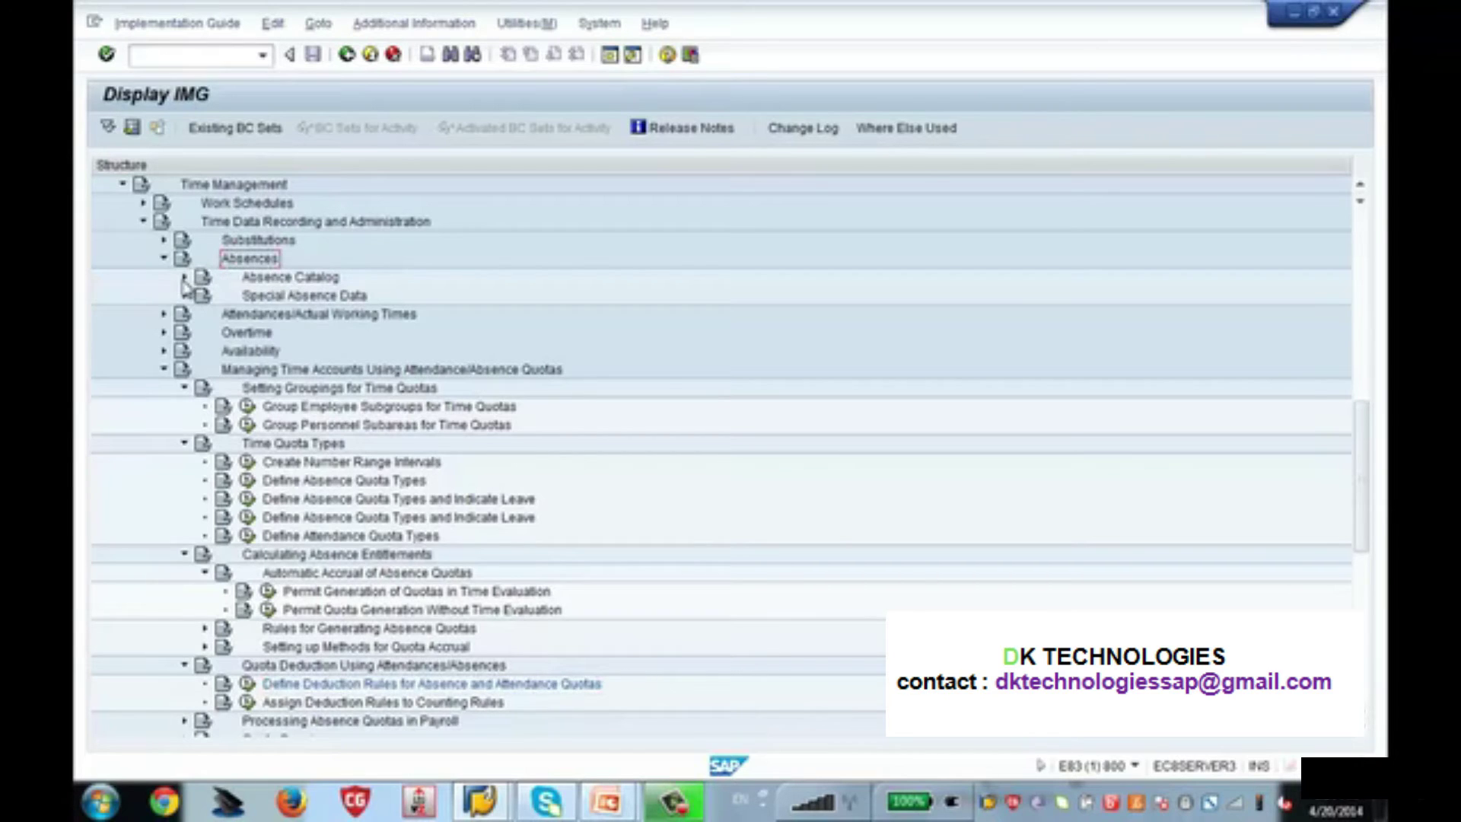
pyautogui.click(184, 278)
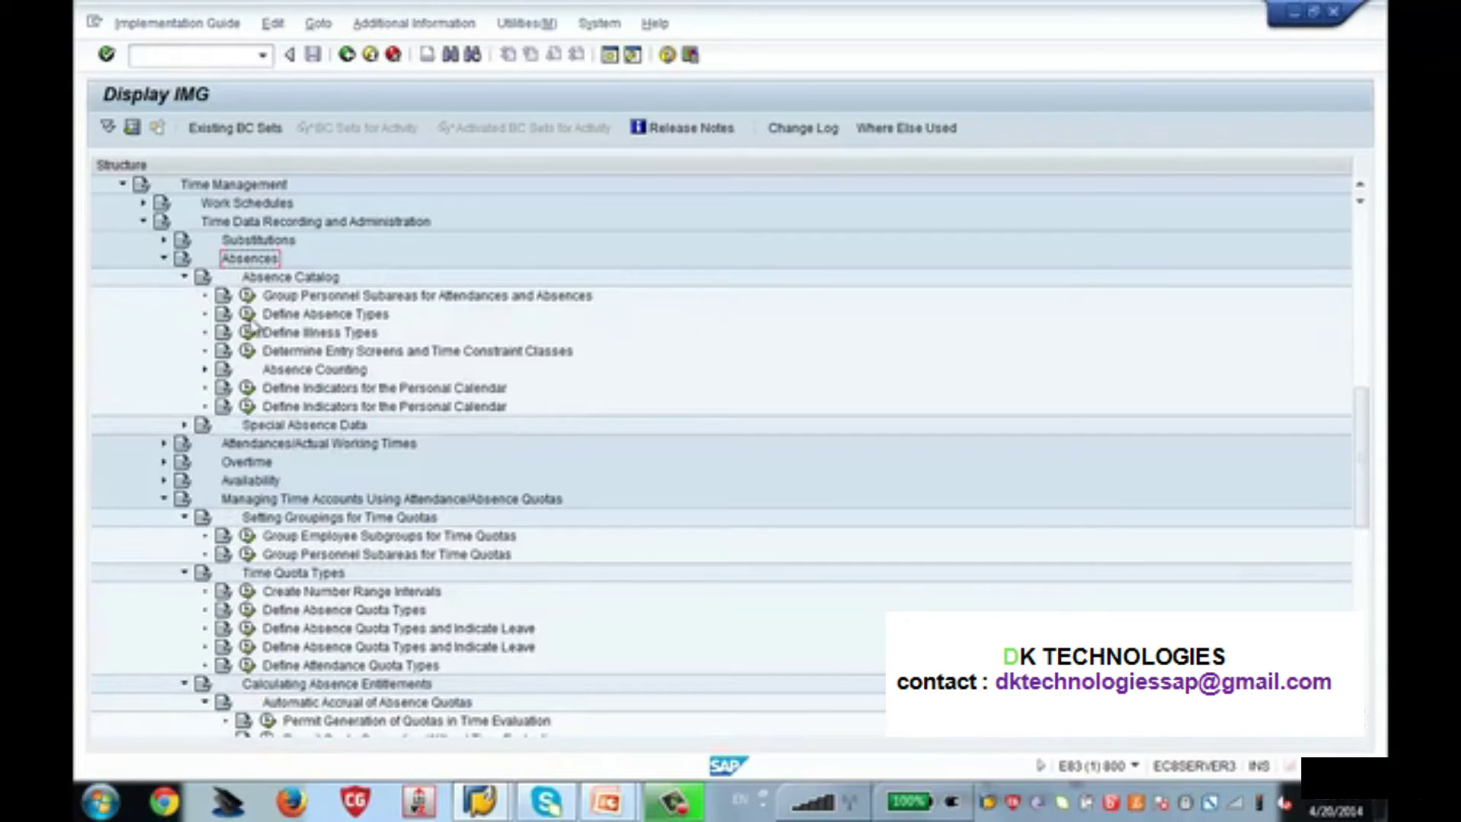
pyautogui.click(205, 369)
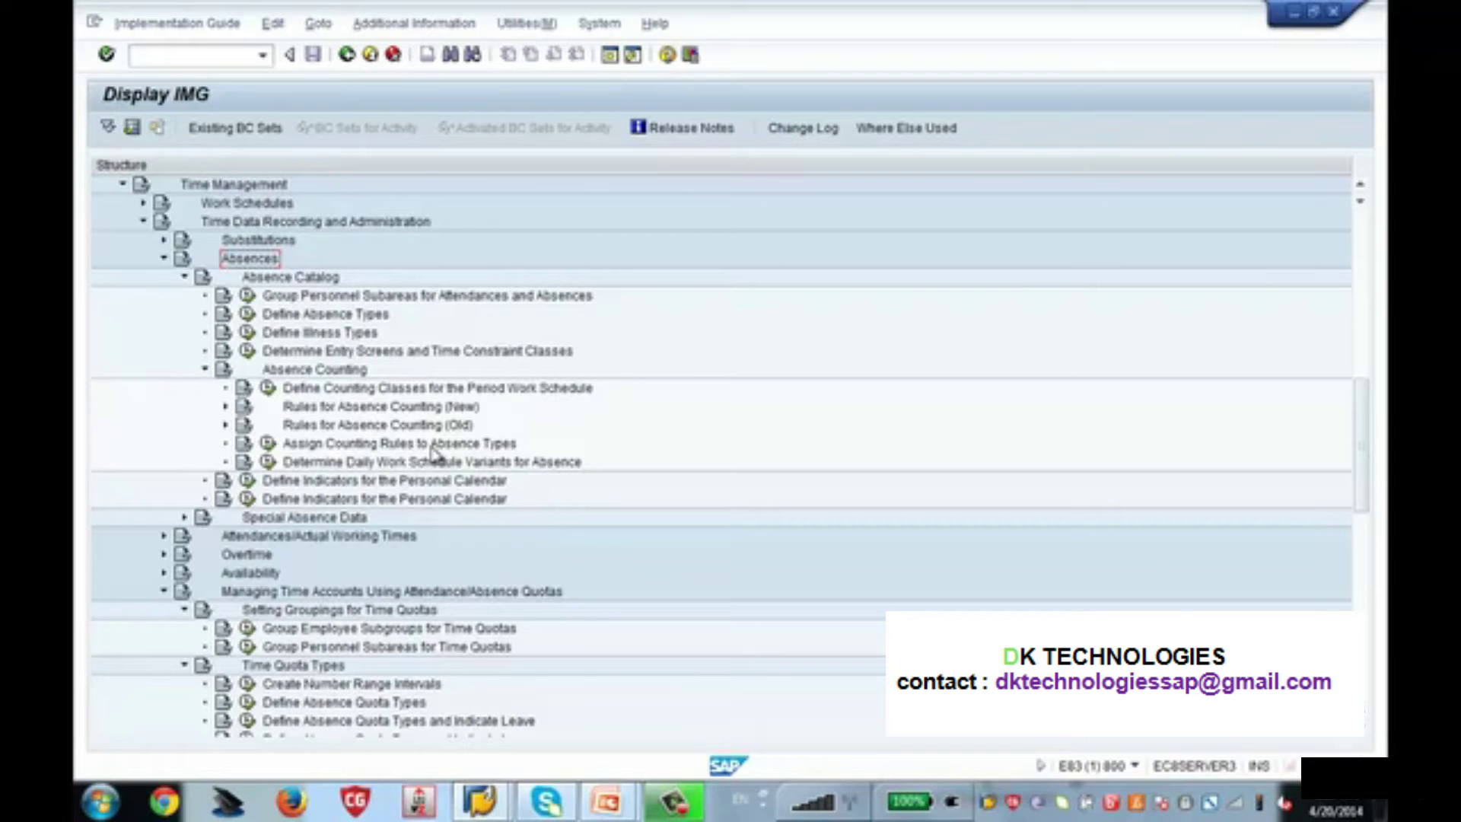
pyautogui.click(270, 443)
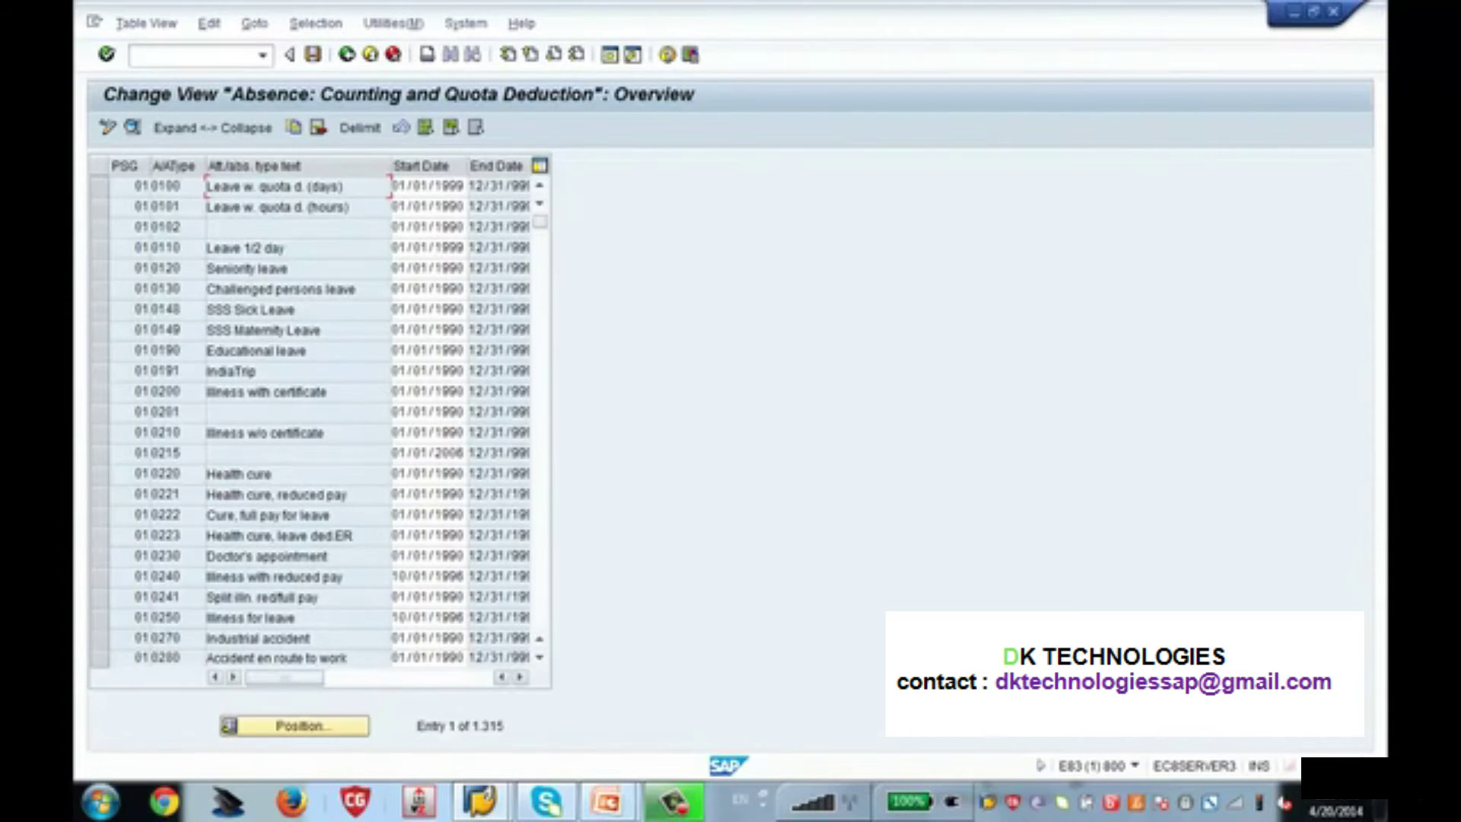
# Position the absence counting list at PS grouping 09 and open the details of absence type ZALV, Zenith Leave
pyautogui.click(352, 731)
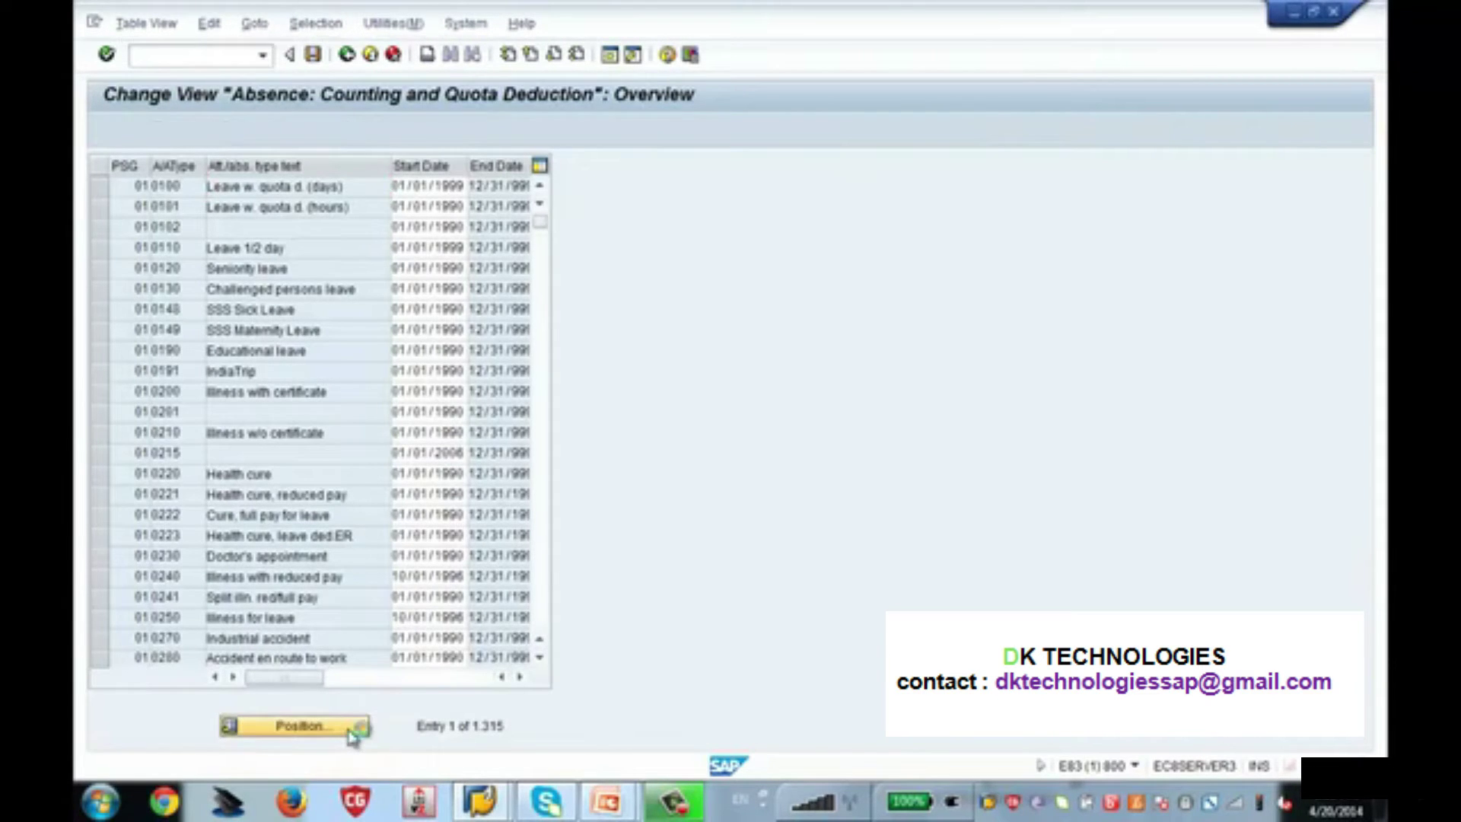
pyautogui.write('0')
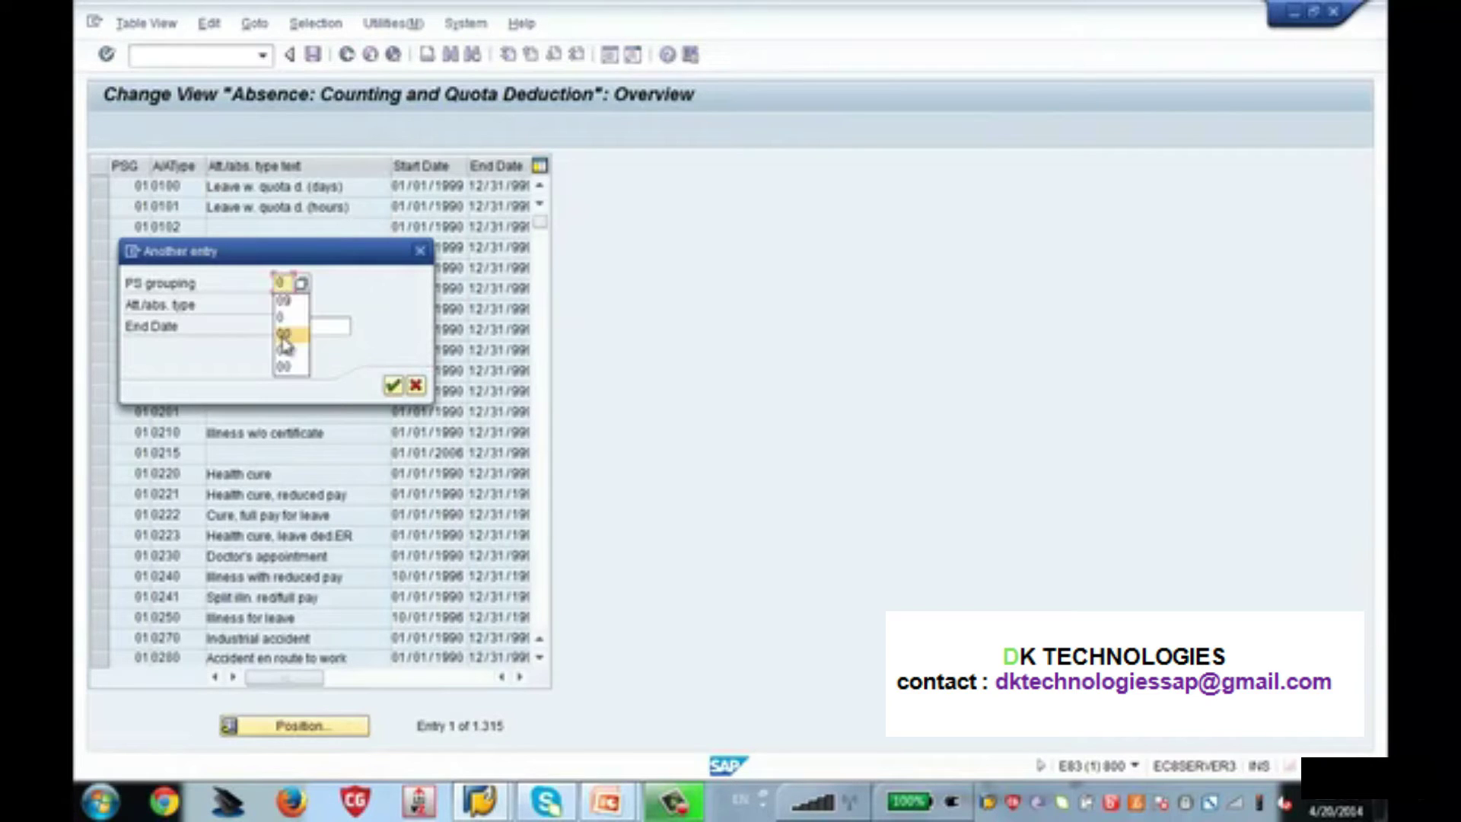
pyautogui.click(283, 334)
pyautogui.press('Return')
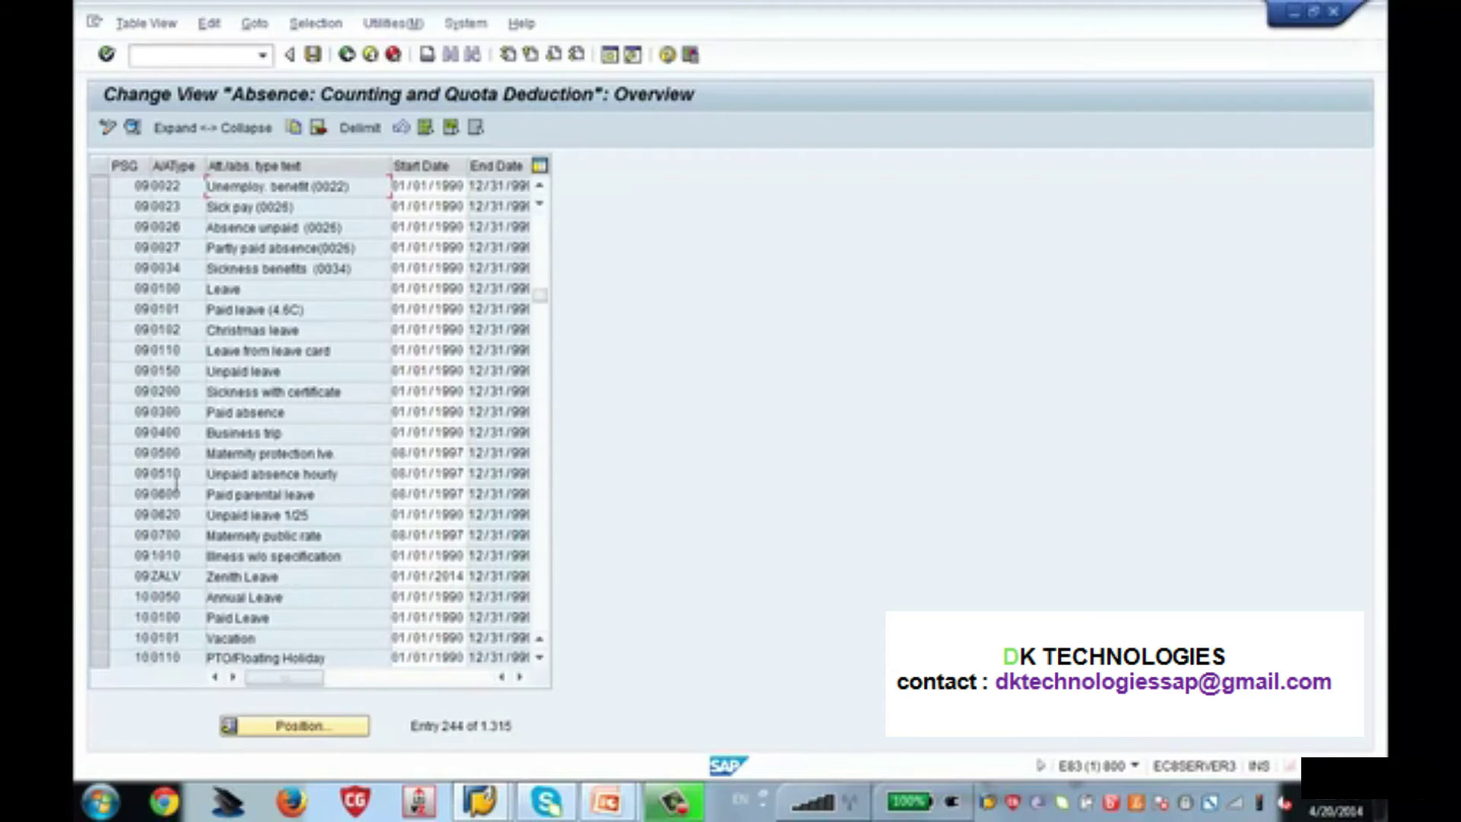
pyautogui.click(101, 579)
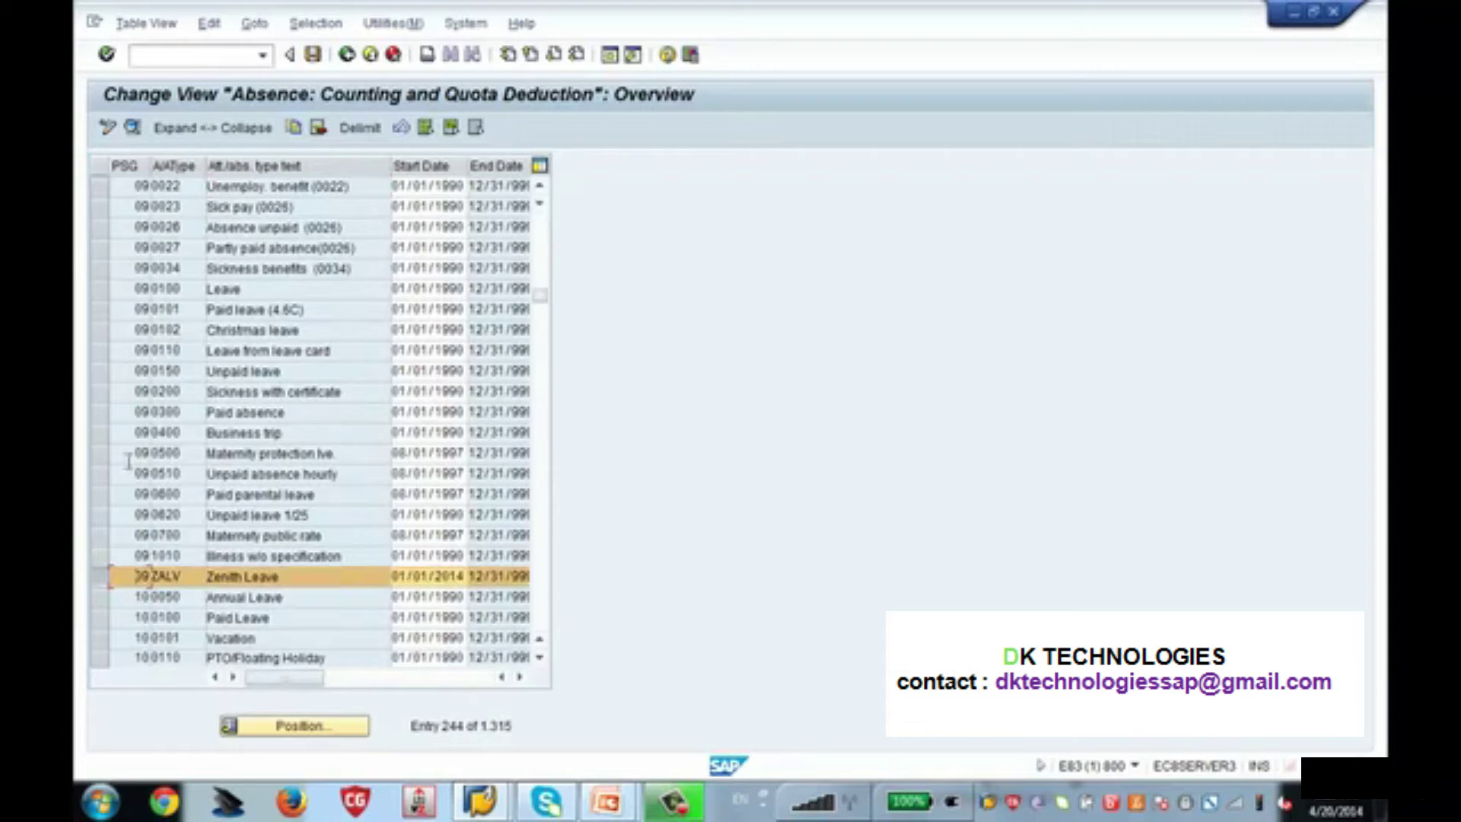
pyautogui.click(132, 127)
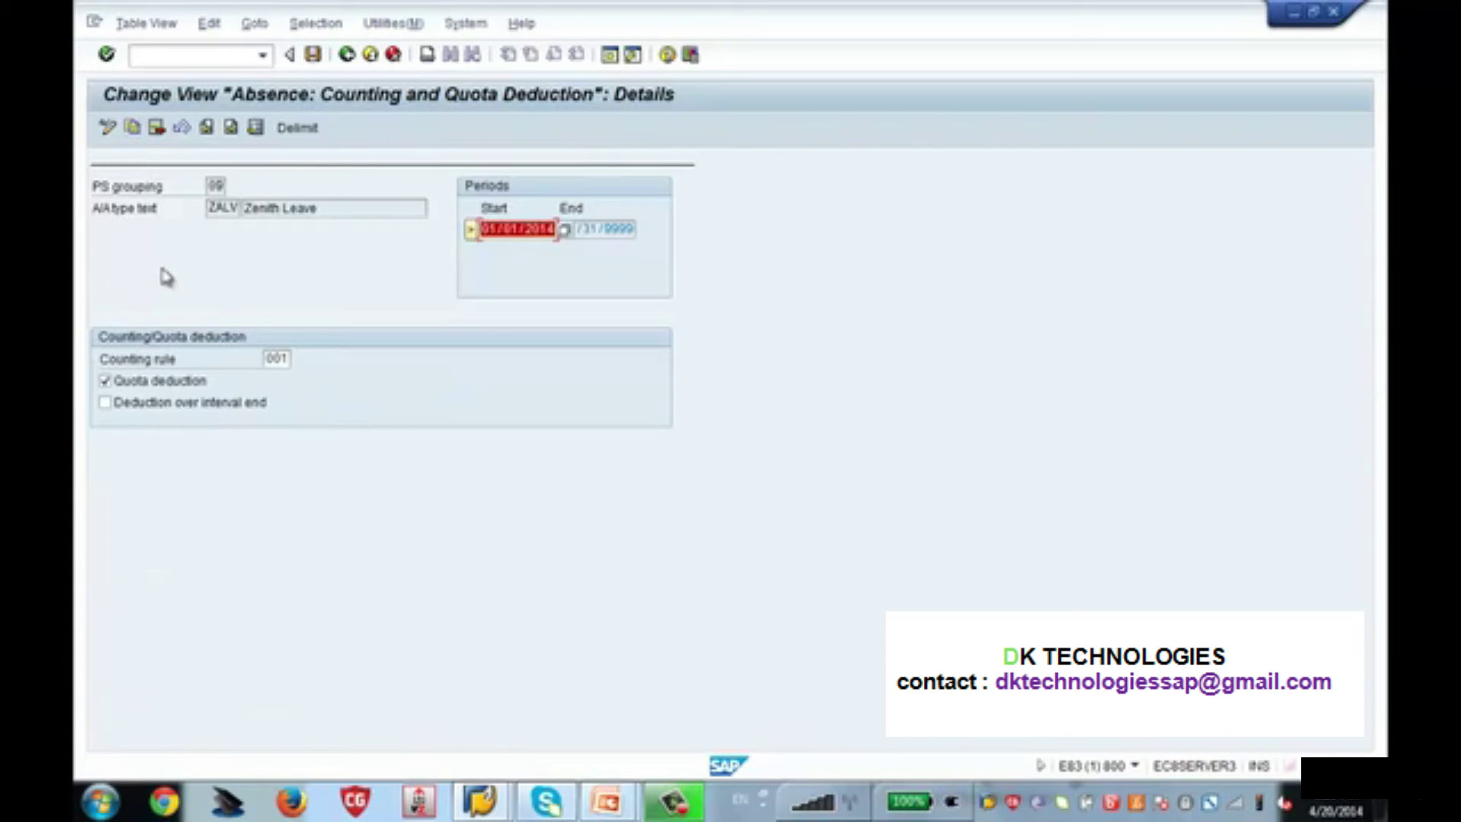
# Review the counting rule assigned to the Zenith Leave absence type, and return to the IMG structure
pyautogui.moveTo(271, 359); pyautogui.dragTo(290, 358)
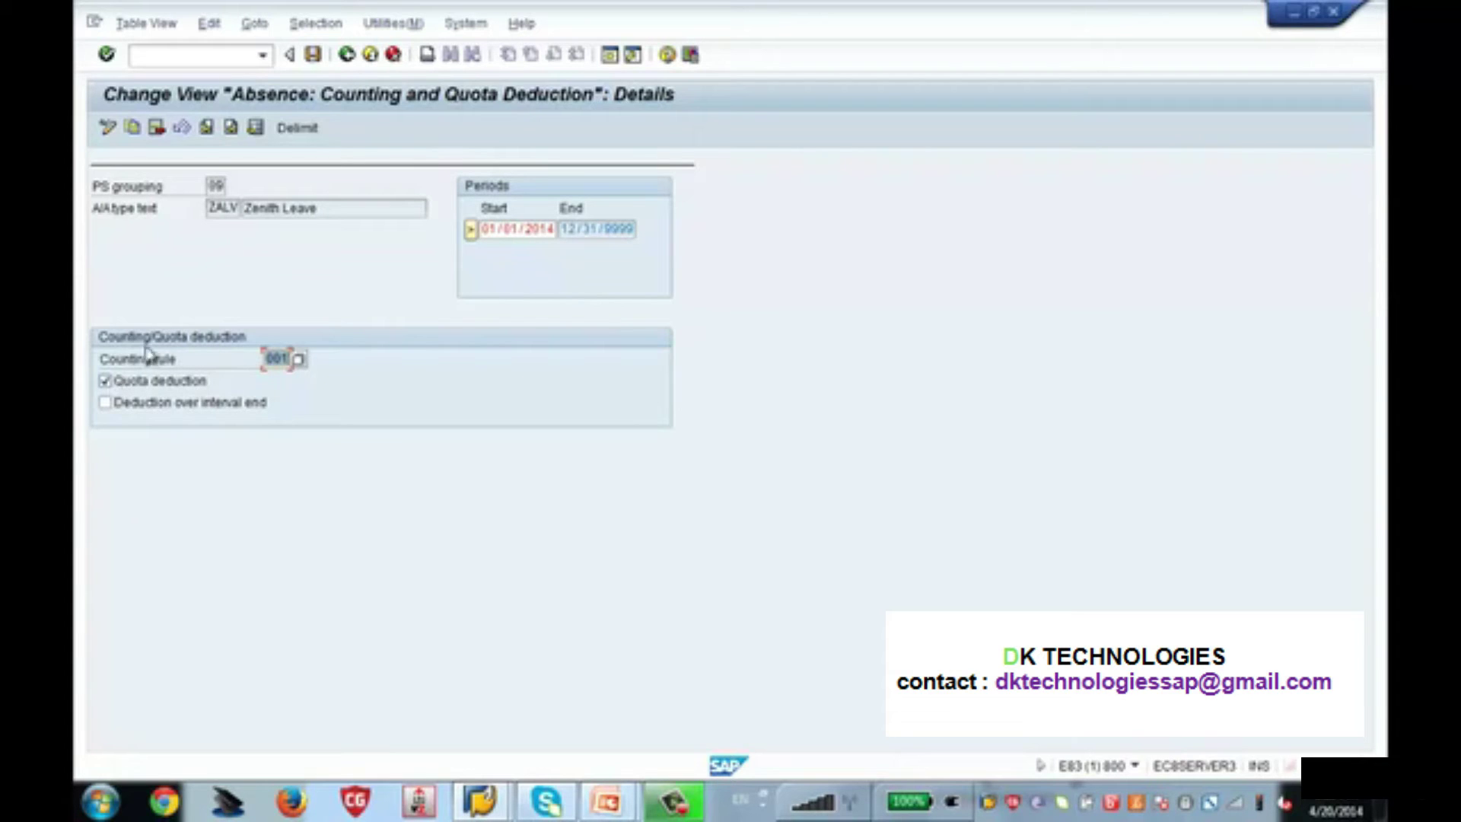
pyautogui.moveTo(329, 211); pyautogui.dragTo(255, 217)
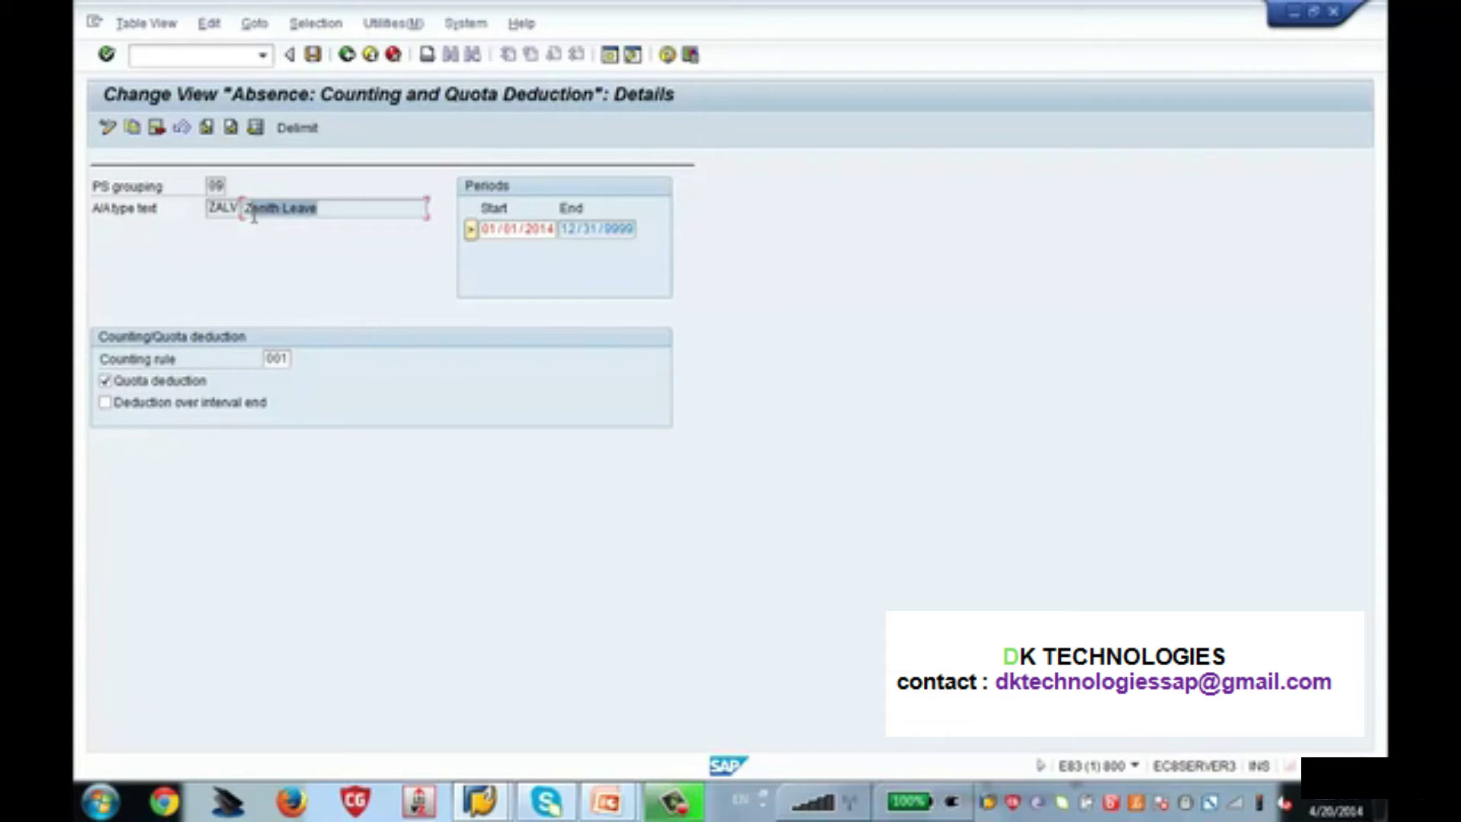
pyautogui.click(345, 59)
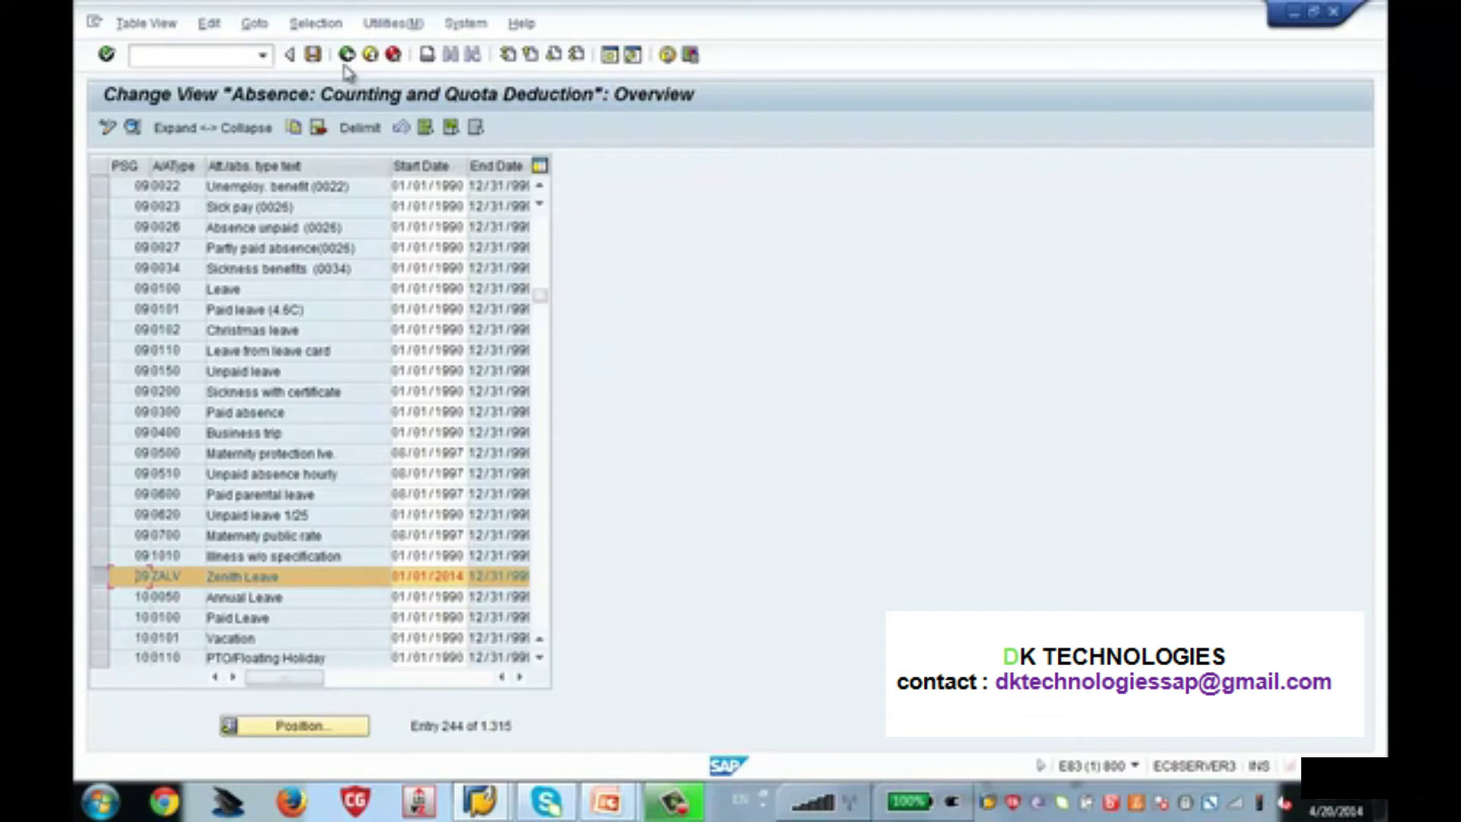
pyautogui.click(345, 56)
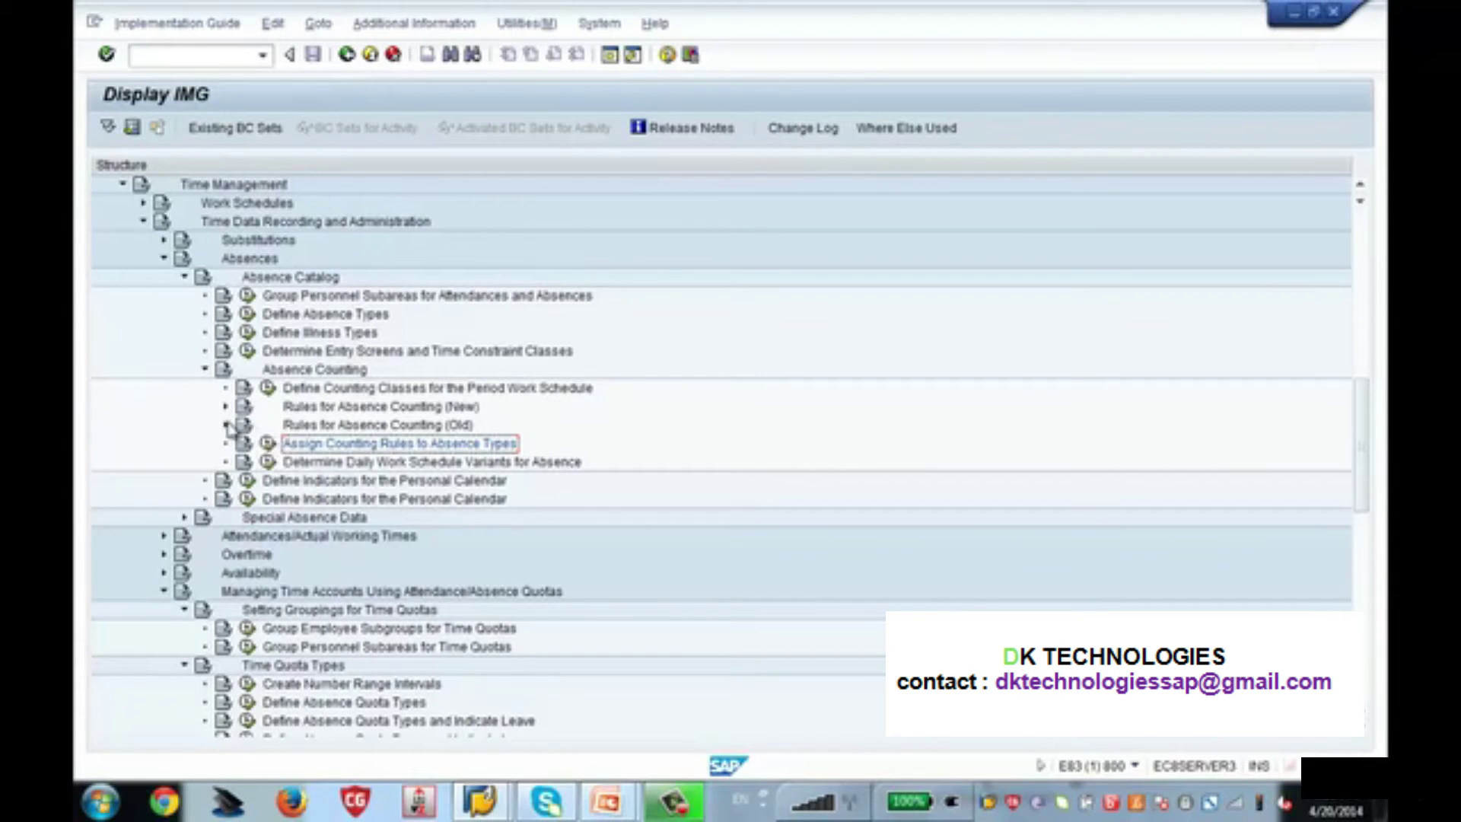
# Open Define Counting Rules under Rules for Absence Counting (New) and position the list at employee subgroup grouping 1, PS grouping 09
pyautogui.click(225, 407)
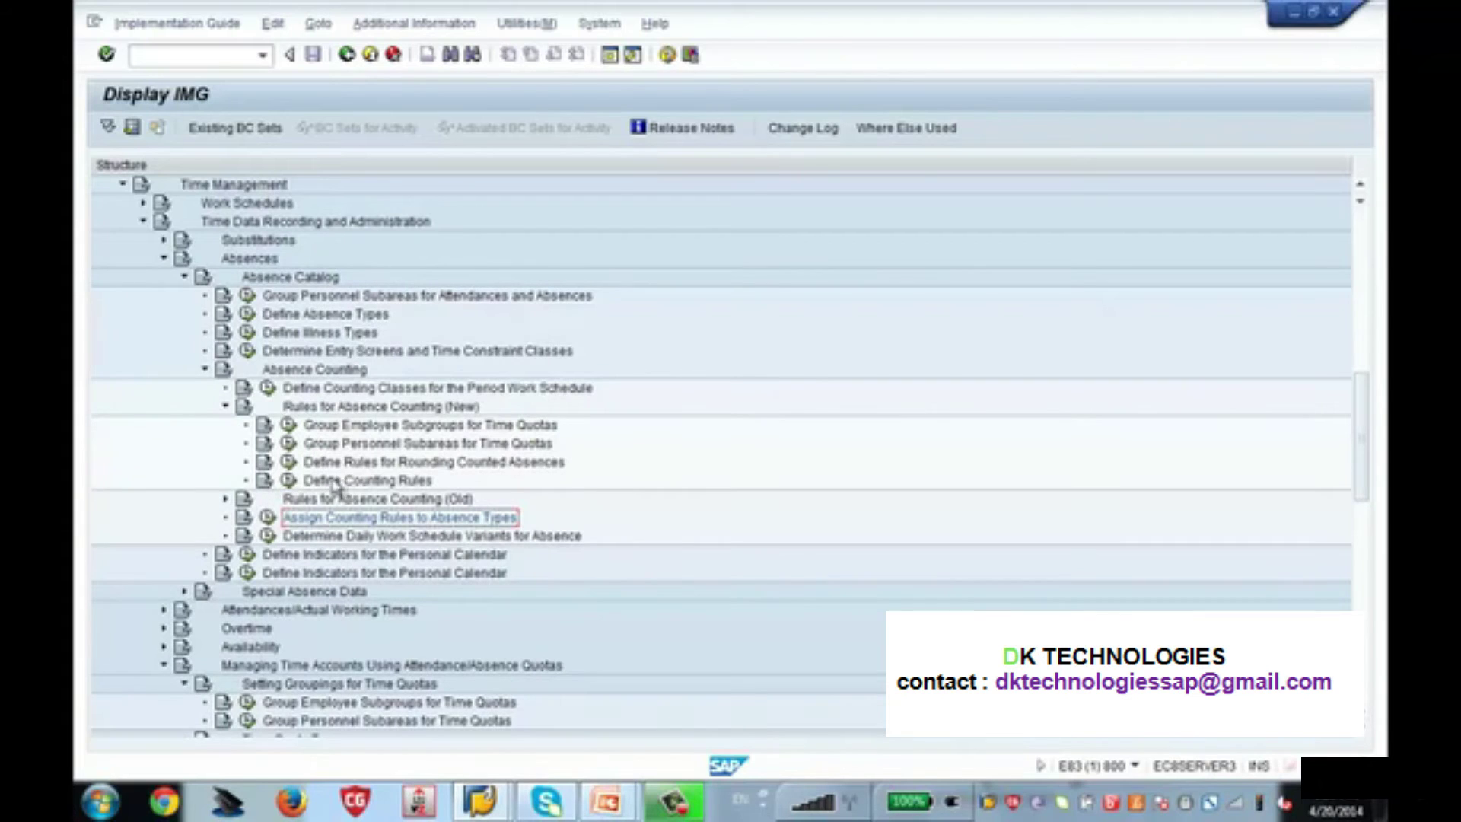
pyautogui.click(290, 481)
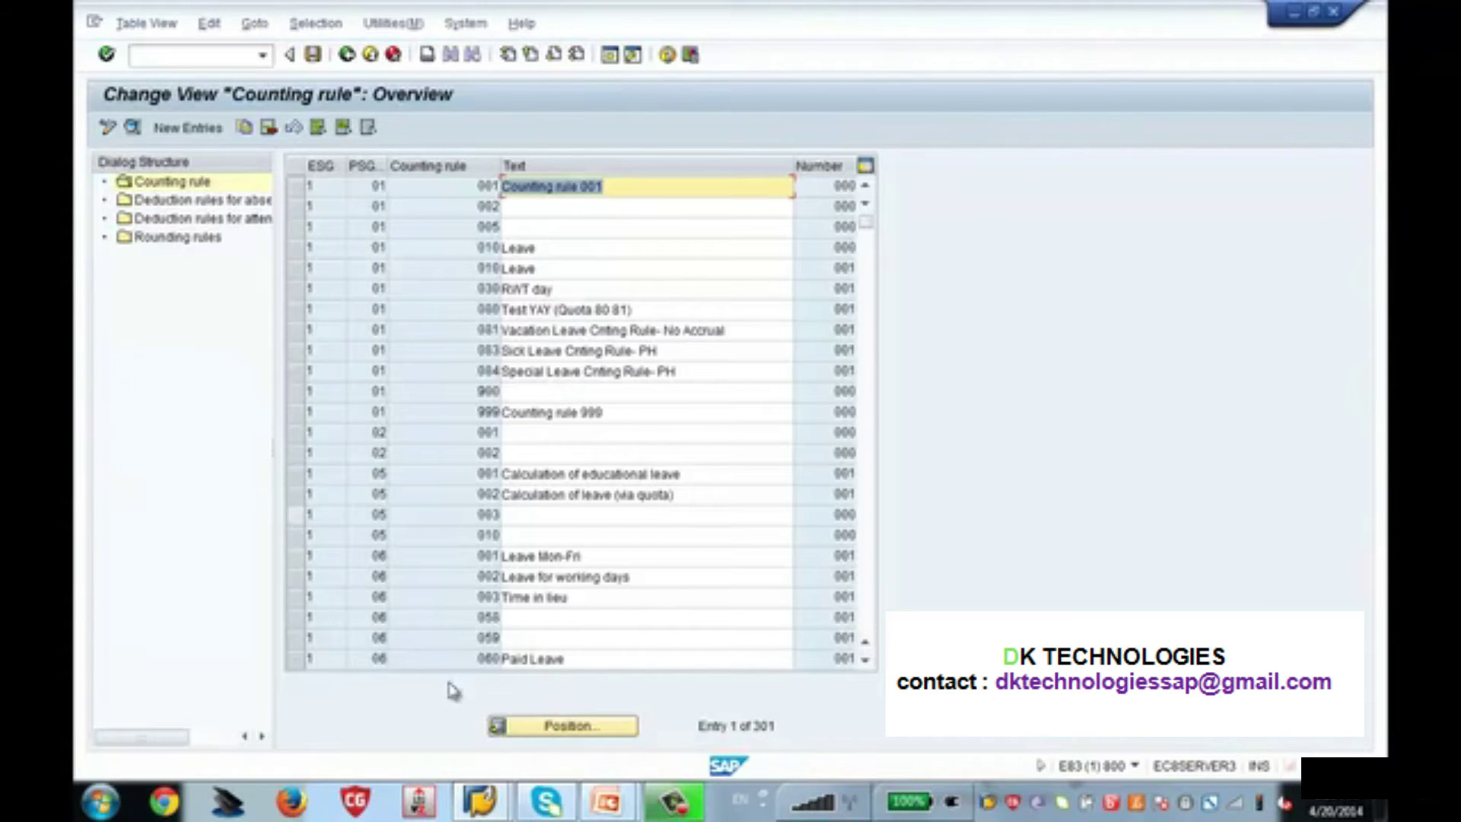
pyautogui.click(568, 727)
pyautogui.write('1')
pyautogui.press('Tab')
pyautogui.write('09')
pyautogui.press('Return')
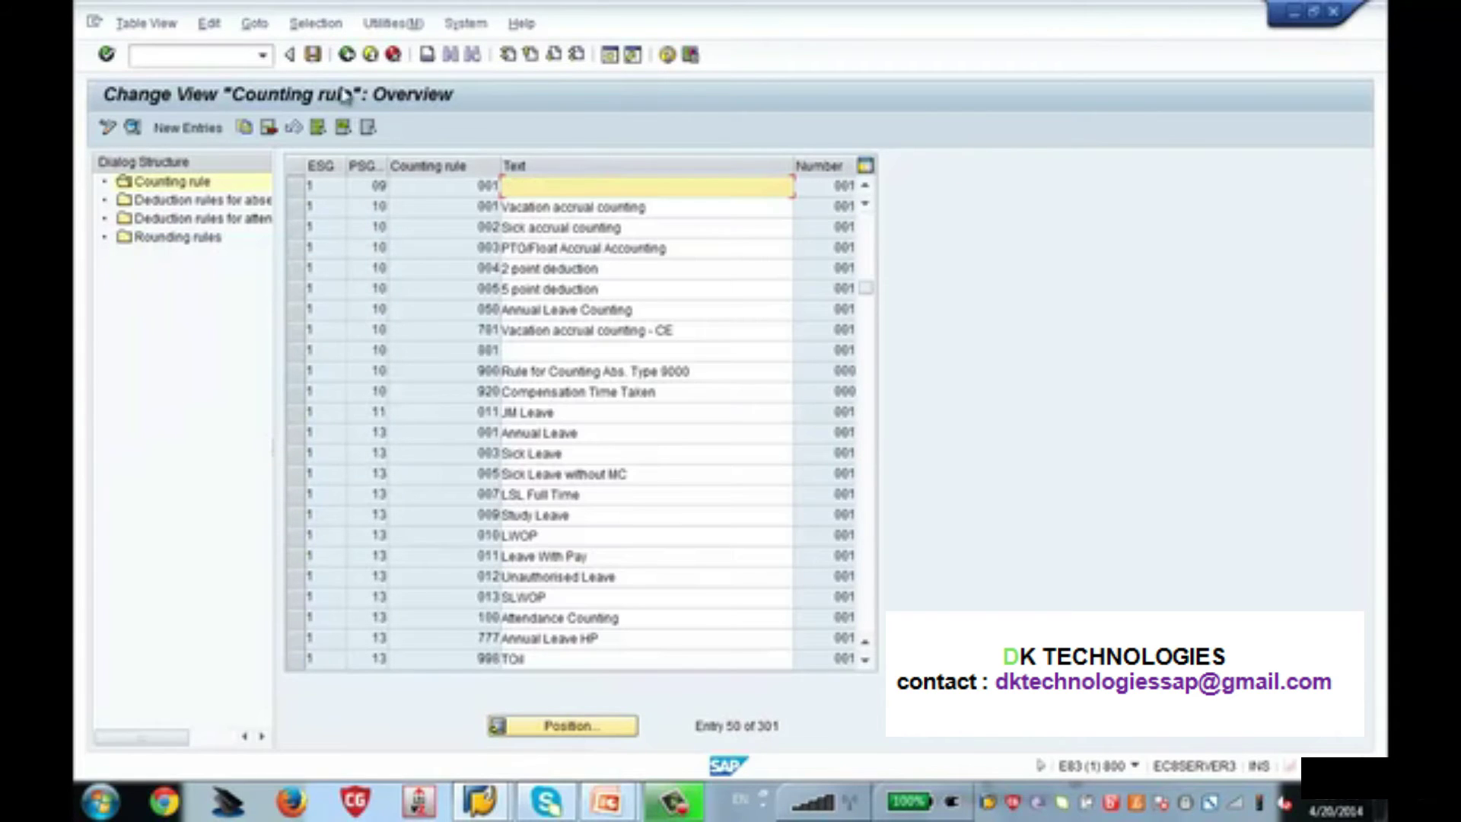
# Open the details of counting rule 001 for PS grouping 09 and review its conditions, counting and deduction rule settings
pyautogui.click(296, 186)
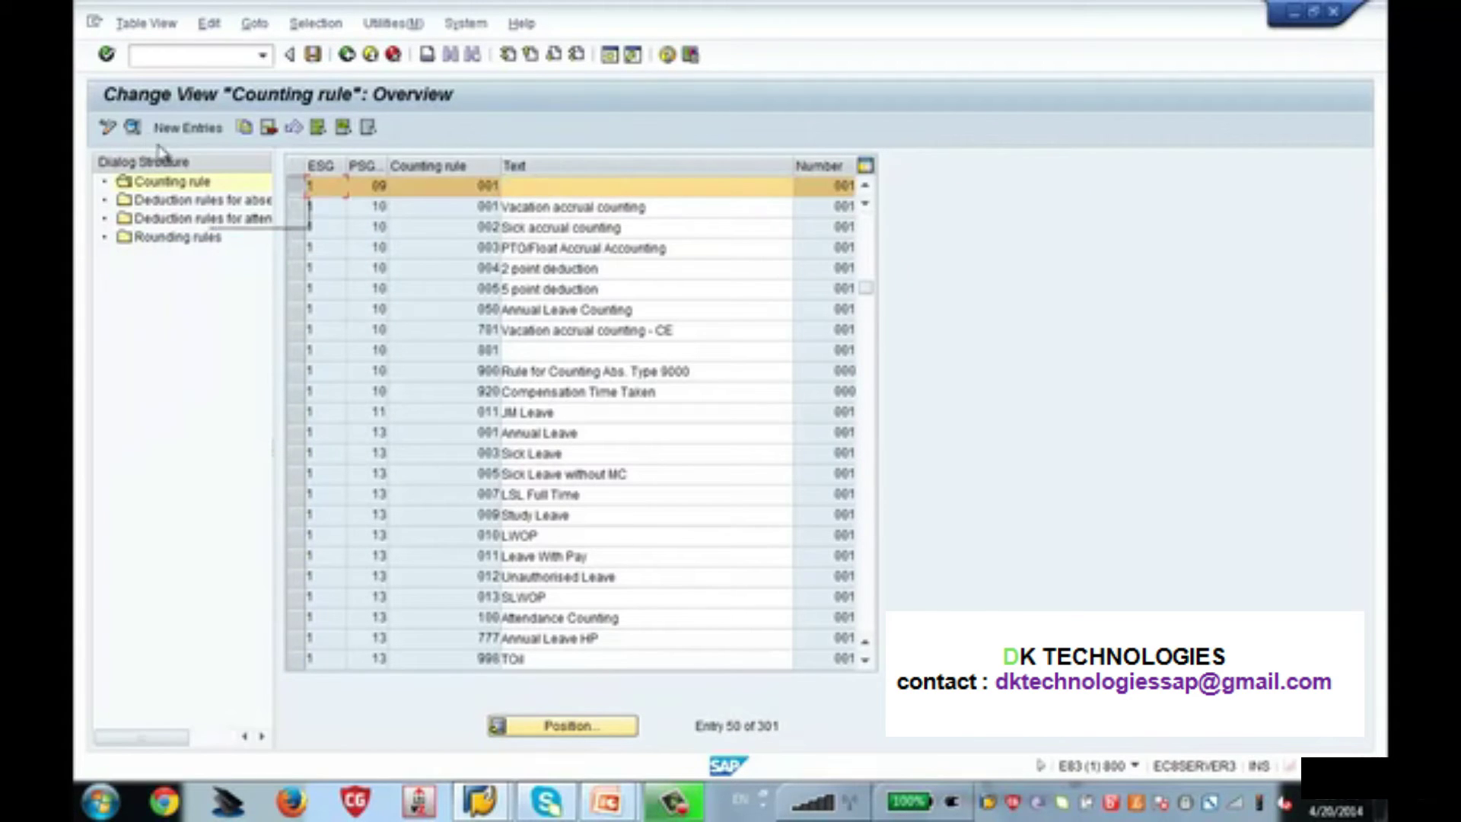
pyautogui.click(132, 127)
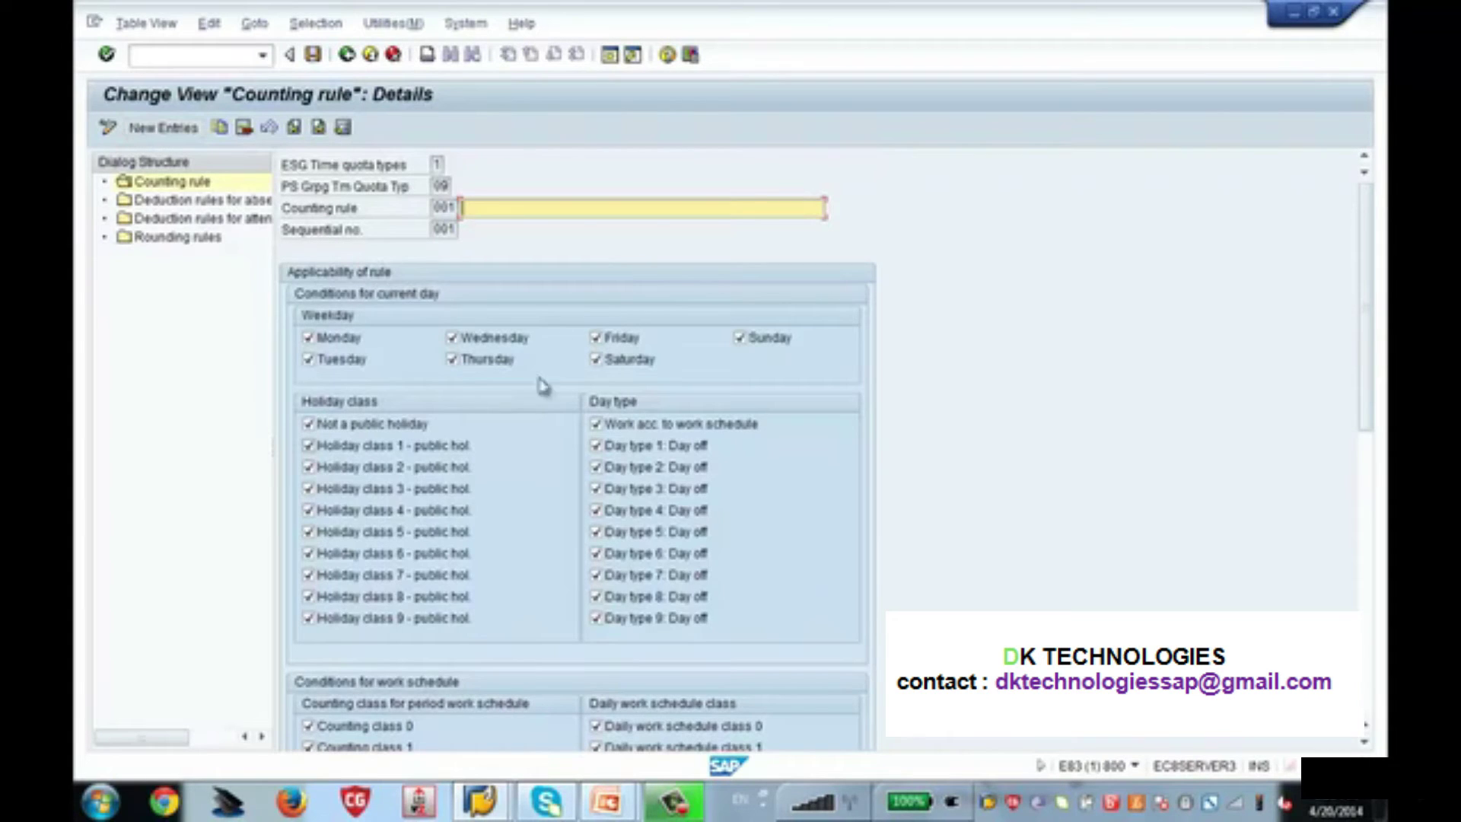
pyautogui.scroll(-4, 1375, 452)
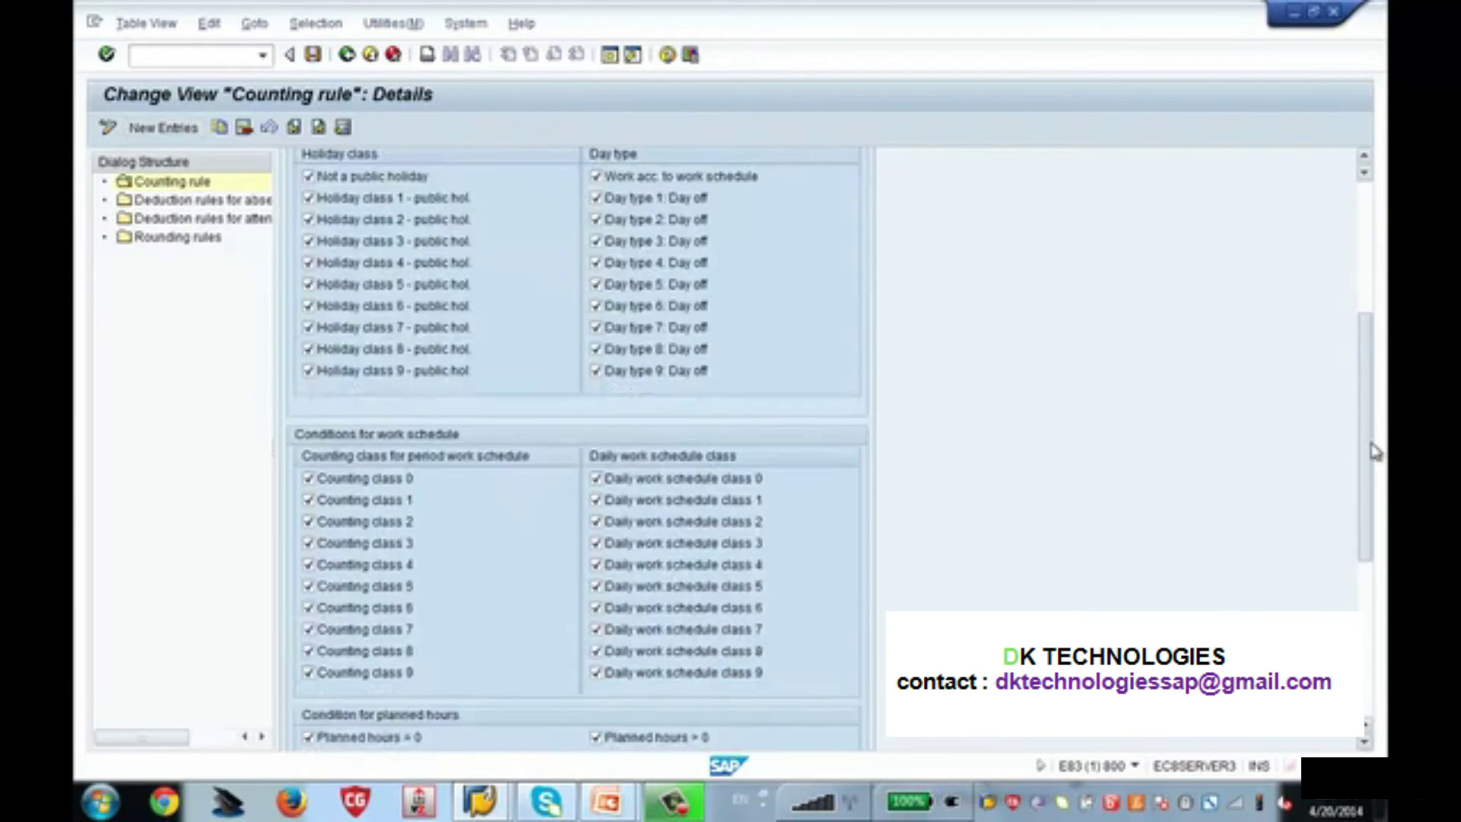
pyautogui.moveTo(1376, 451); pyautogui.dragTo(1372, 590)
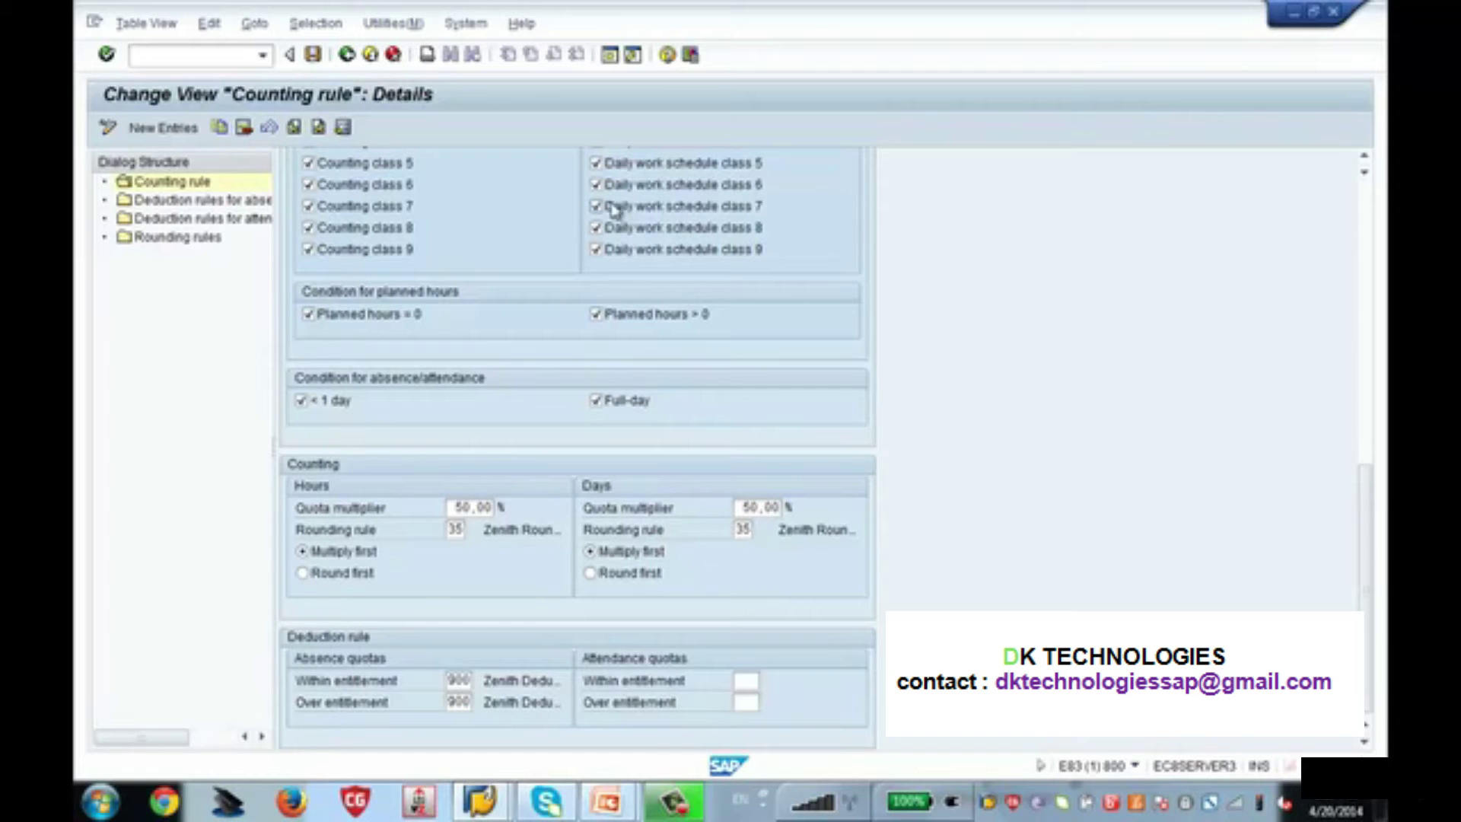
# Look up the possible deduction rules for absence quotas within entitlement, recheck the counting rule details, and return to the IMG structure
pyautogui.click(464, 679)
pyautogui.click(481, 682)
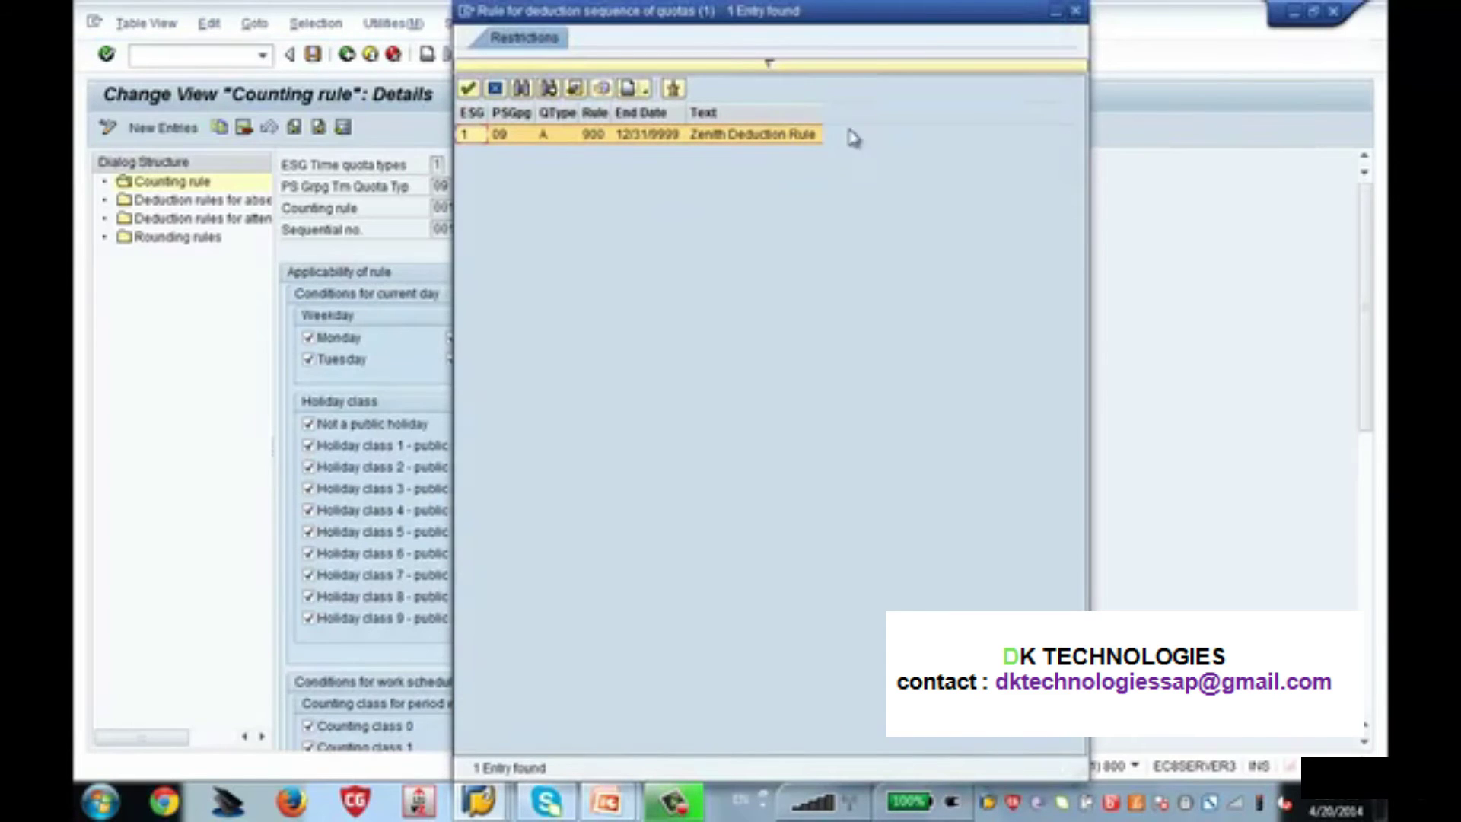
pyautogui.click(1075, 10)
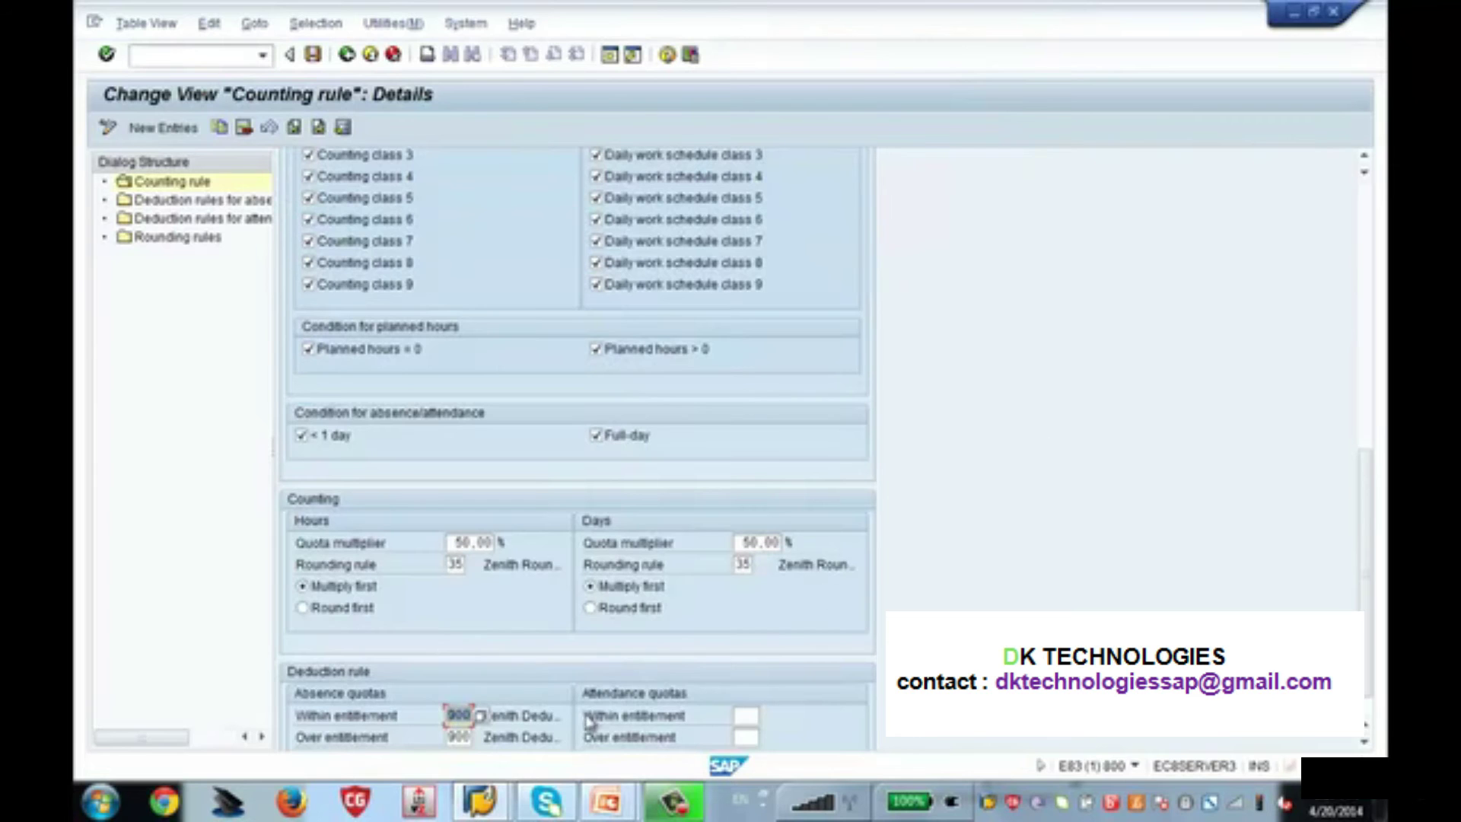
pyautogui.moveTo(1358, 490); pyautogui.dragTo(1347, 218)
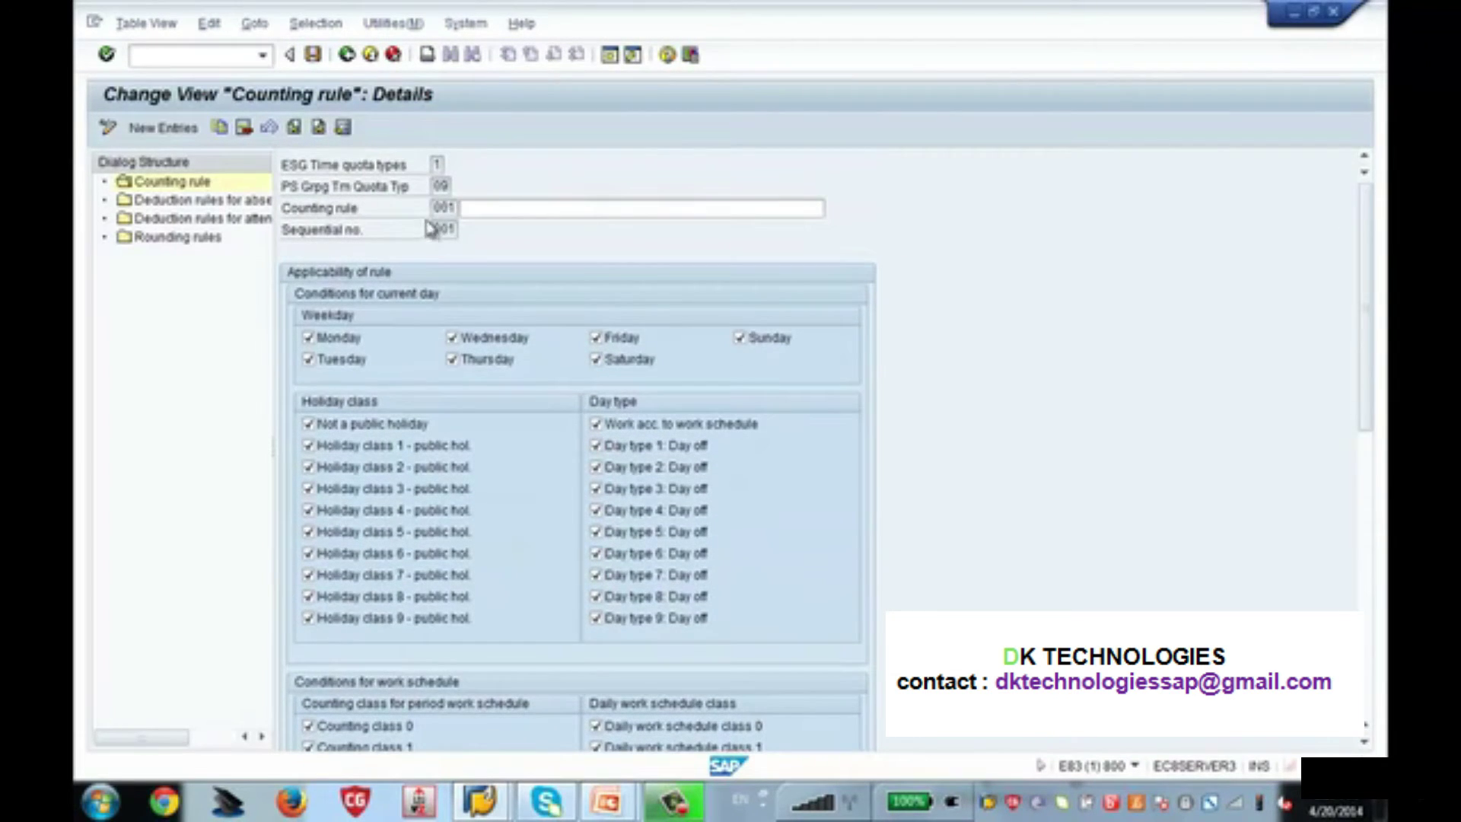
pyautogui.click(354, 64)
pyautogui.click(355, 65)
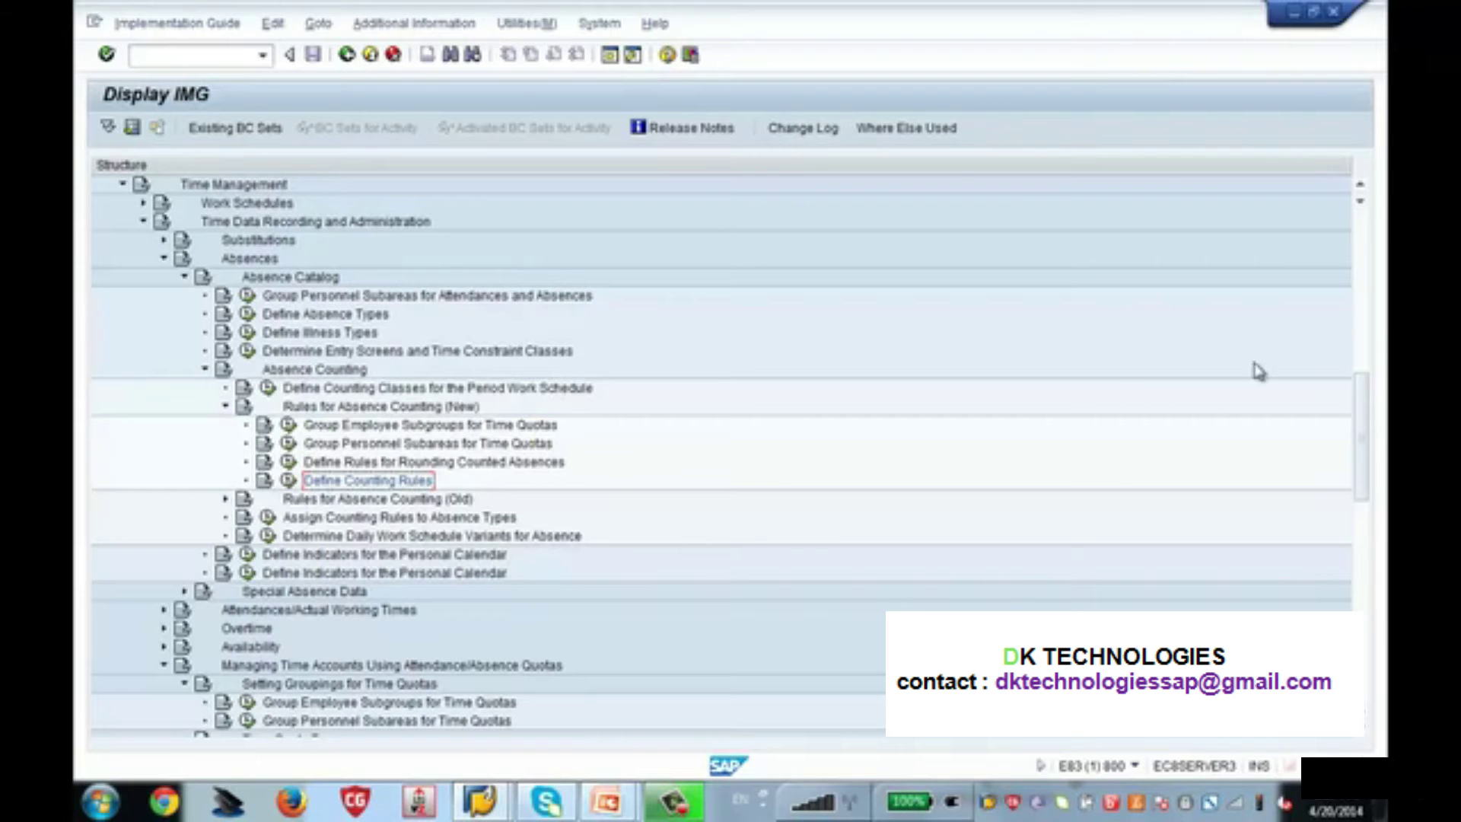
# Compare where Define Deduction Rules for Absence and Attendance Quotas and Define Counting Rules sit in the IMG structure
pyautogui.moveTo(1359, 412); pyautogui.dragTo(1378, 487)
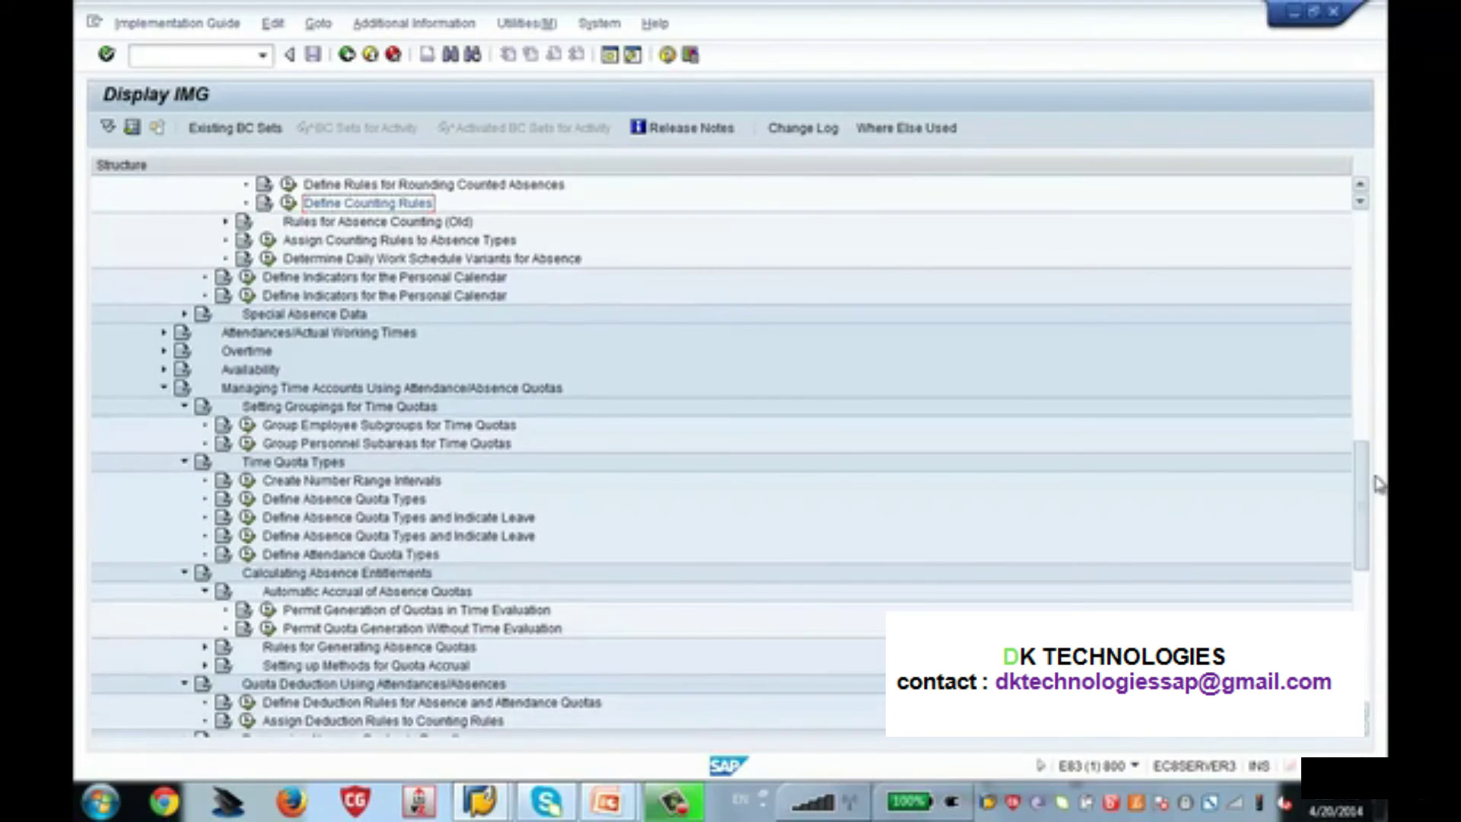
pyautogui.click(400, 704)
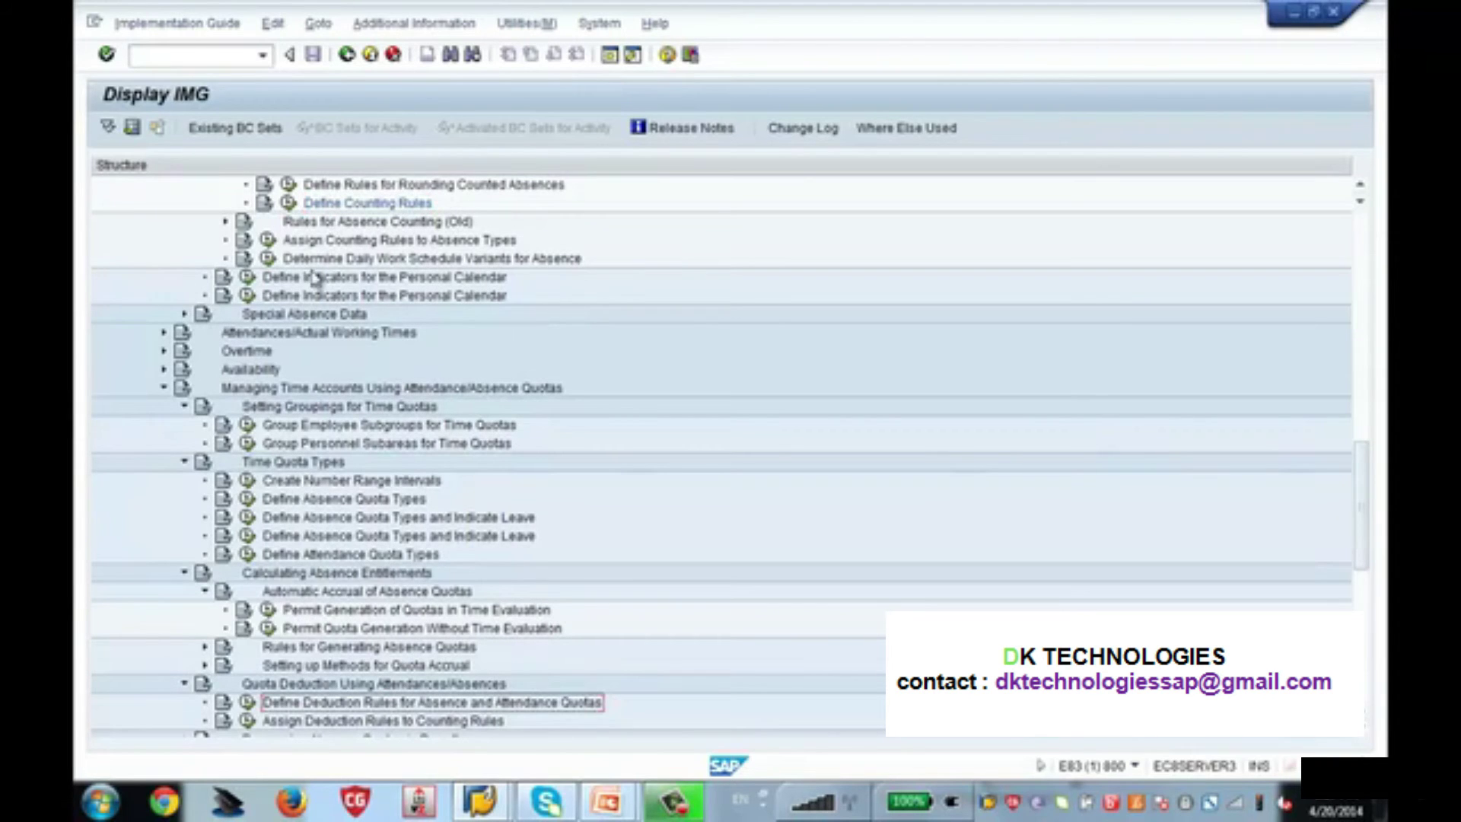
pyautogui.click(404, 204)
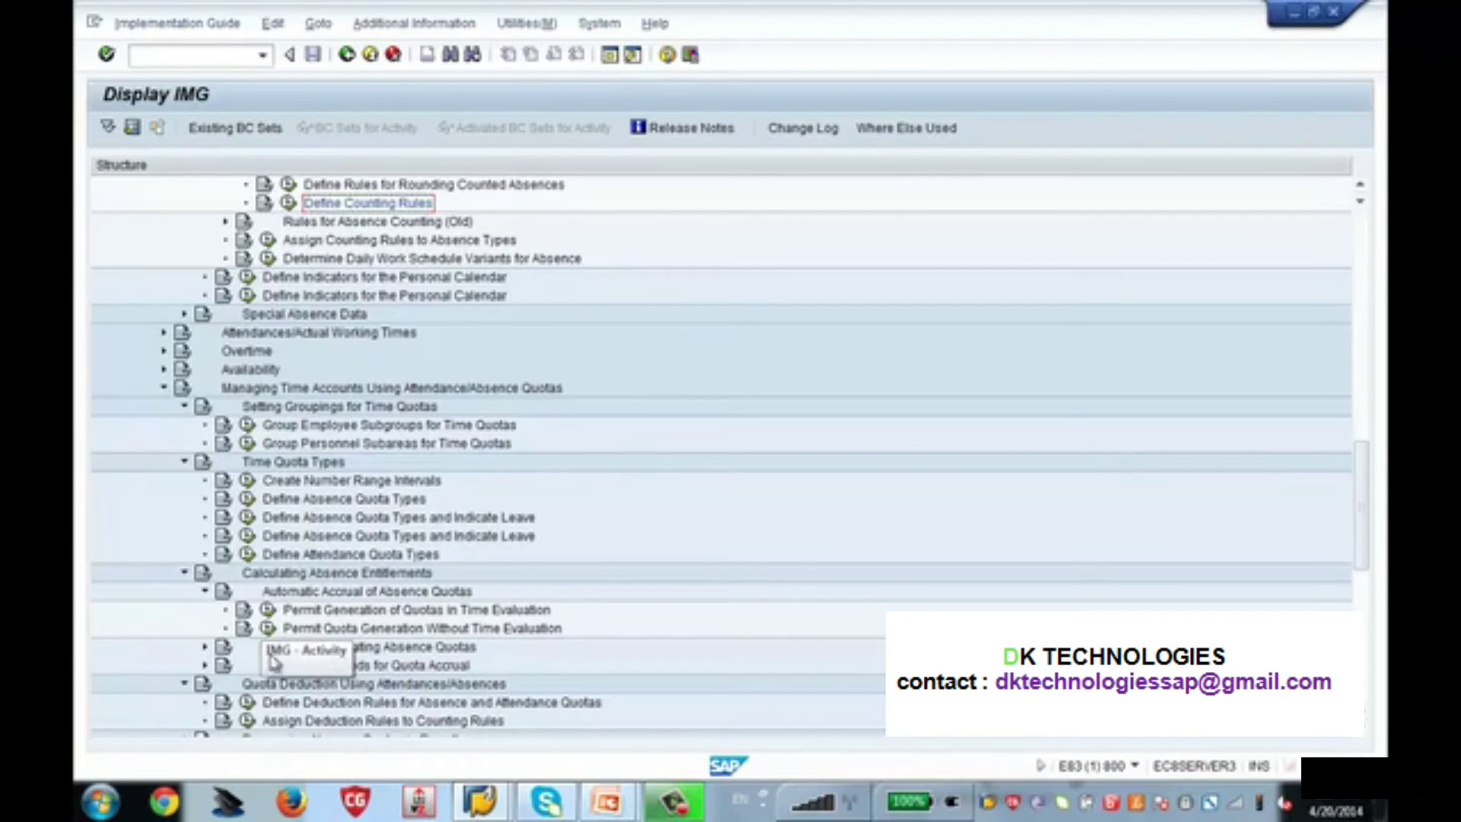
pyautogui.click(308, 703)
pyautogui.click(378, 206)
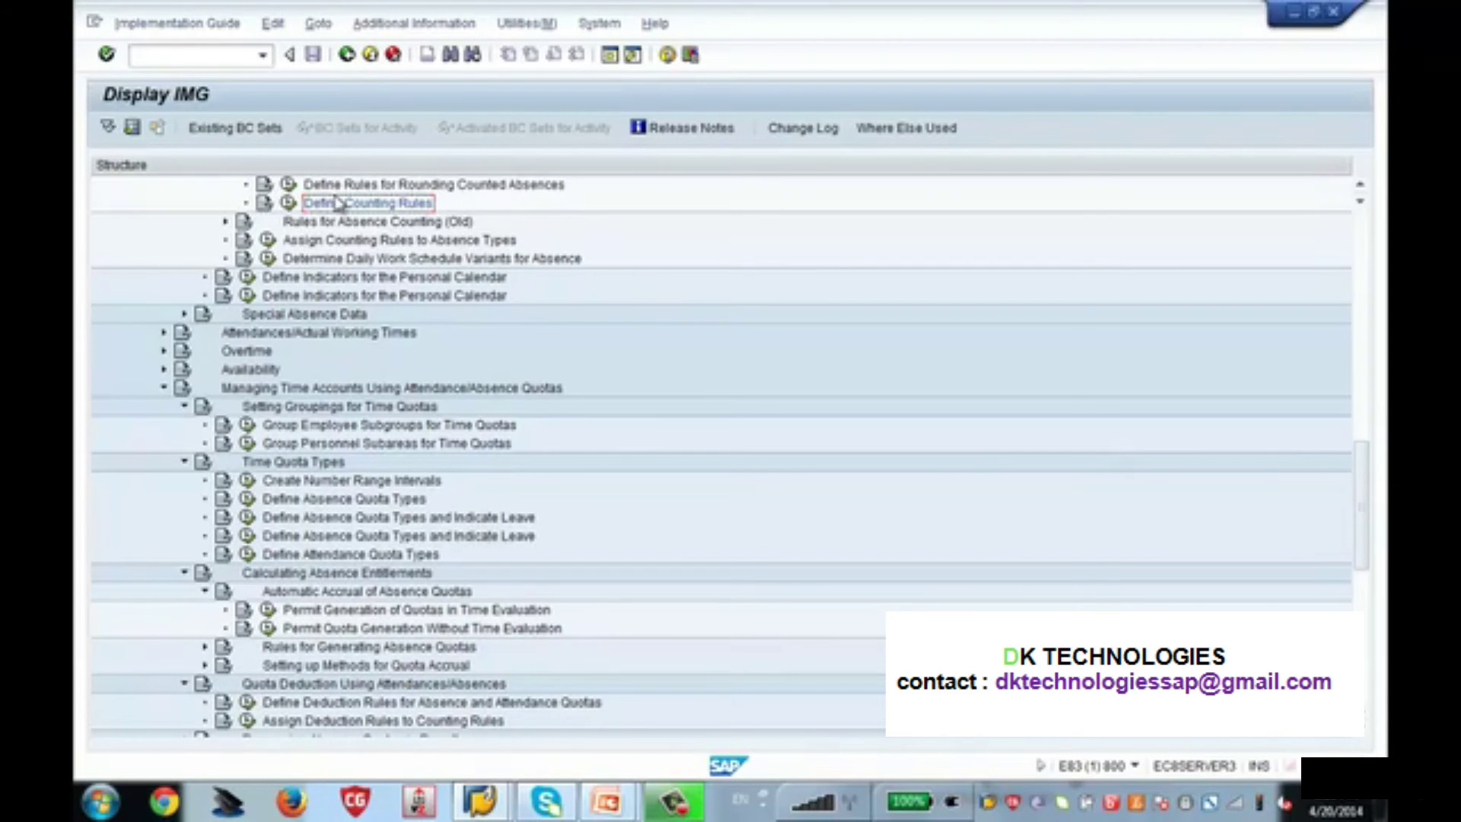
# Open Assign Counting Rules to Absence Types, position at PS grouping 09, and display the details of absence type ZALV, Zenith Leave
pyautogui.click(267, 240)
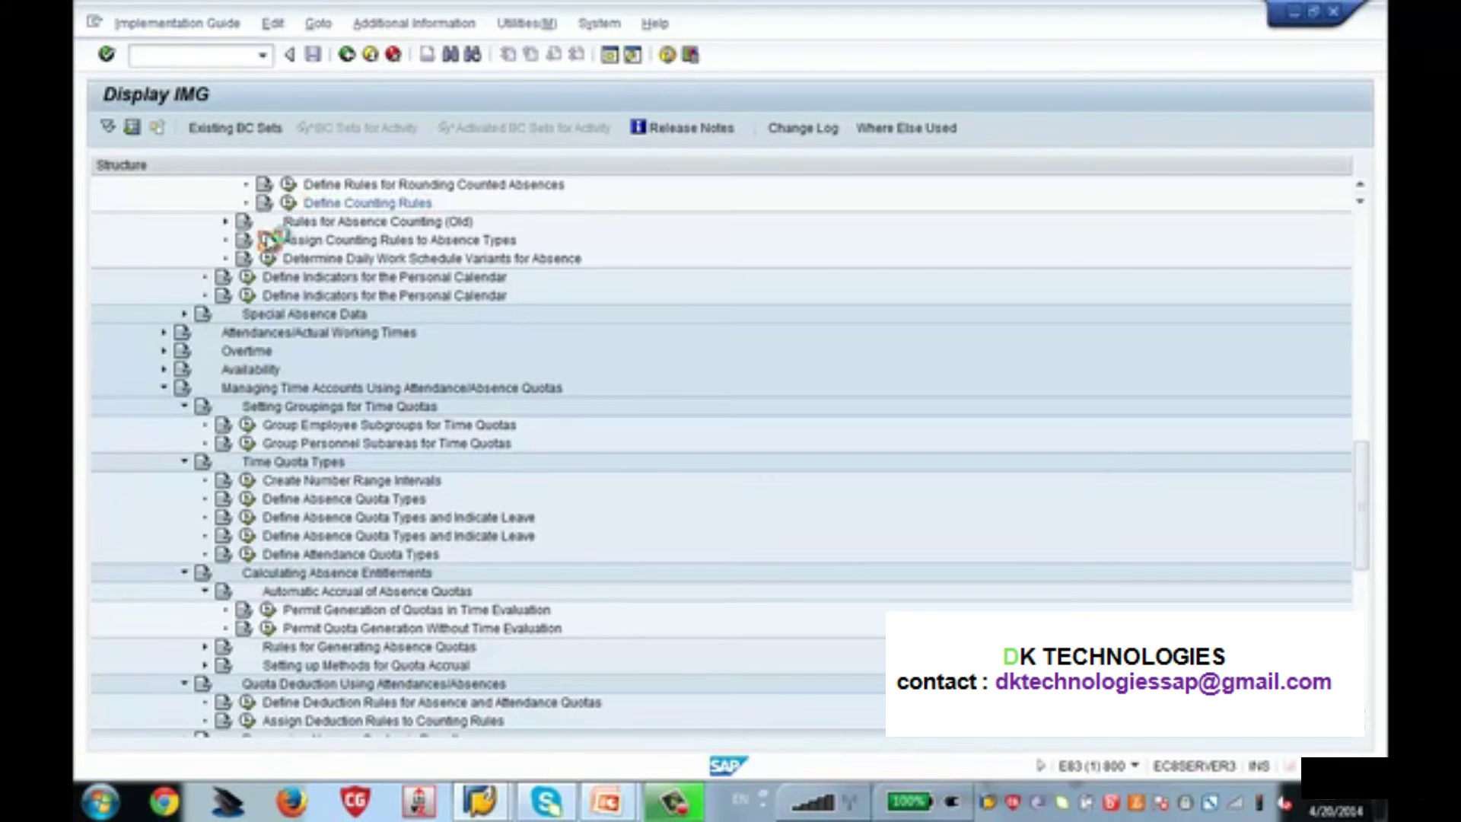
pyautogui.click(327, 736)
pyautogui.write('09')
pyautogui.press('Return')
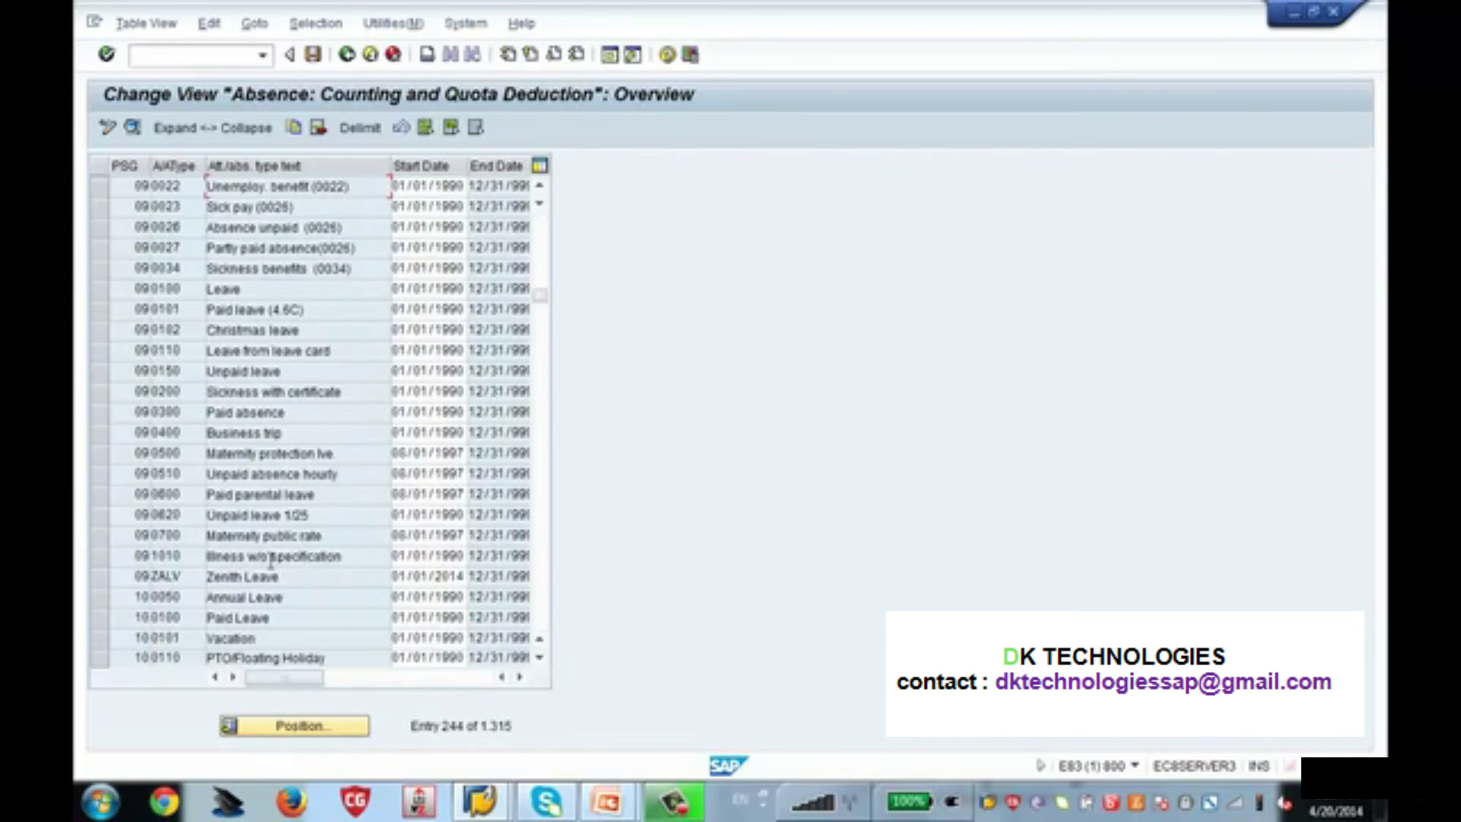
pyautogui.click(99, 576)
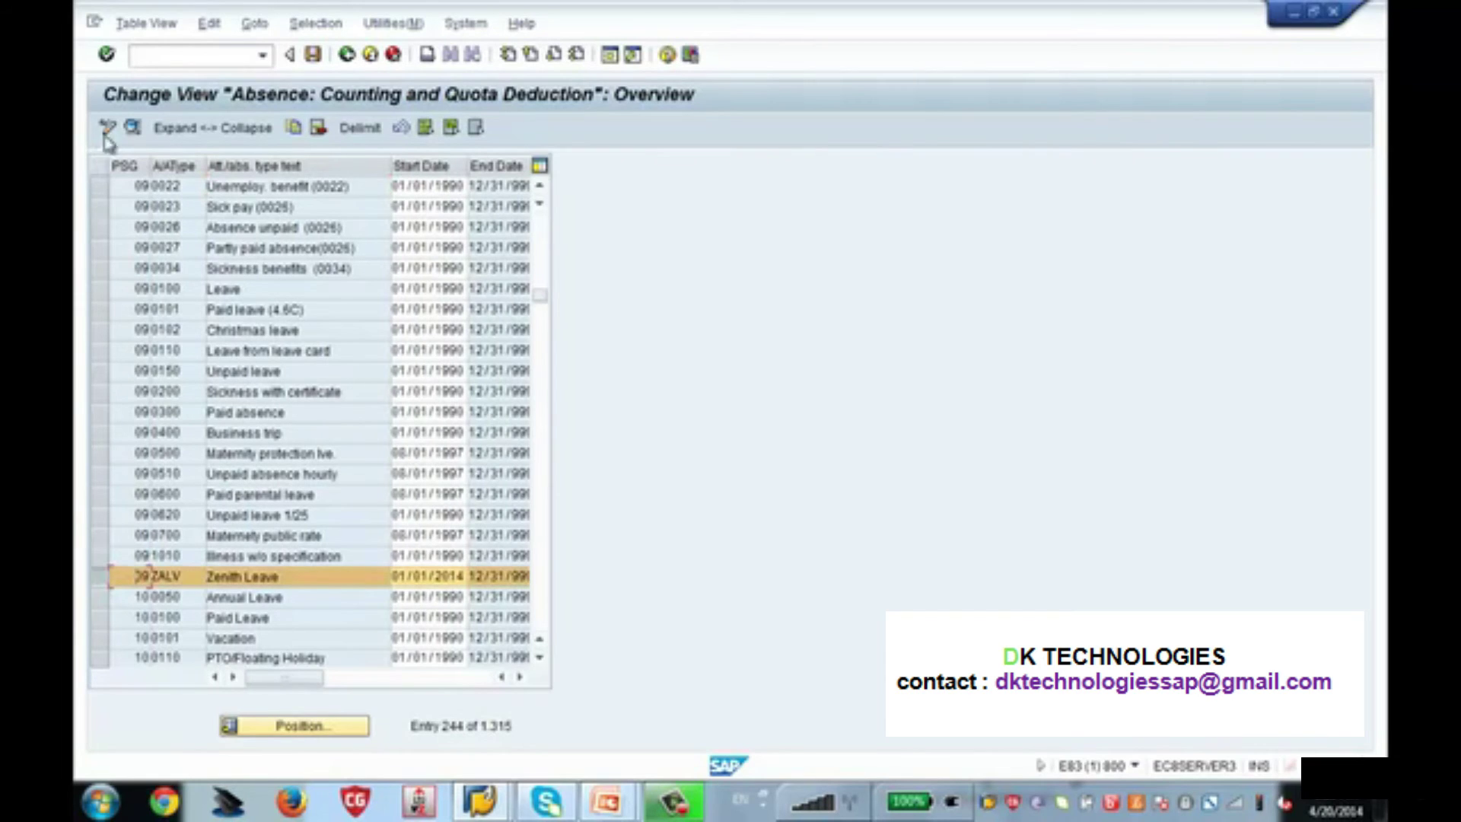
pyautogui.click(133, 128)
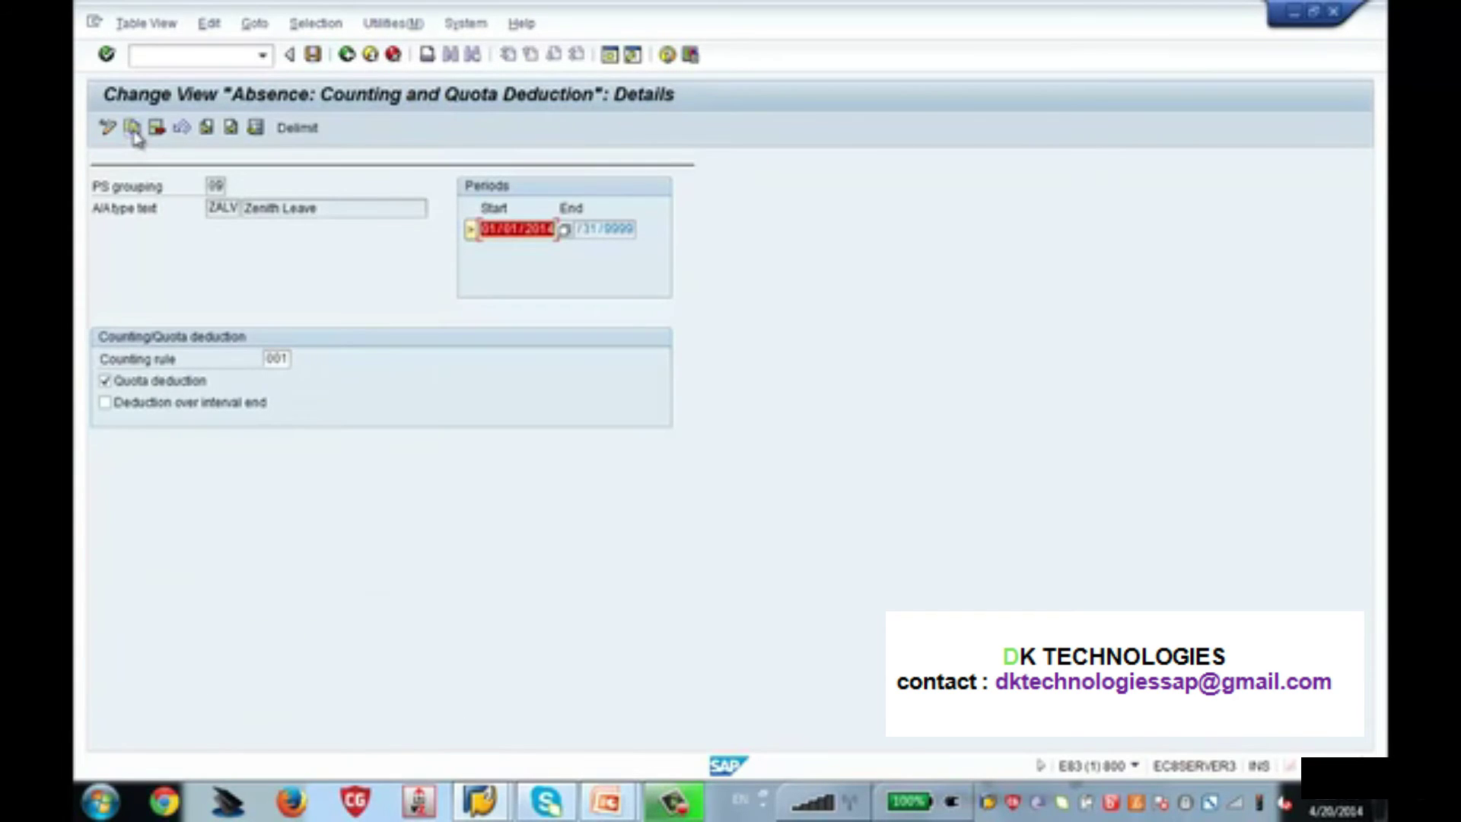
# Check the absence type text and the assigned counting rule in the Zenith Leave details
pyautogui.moveTo(332, 208); pyautogui.dragTo(245, 219)
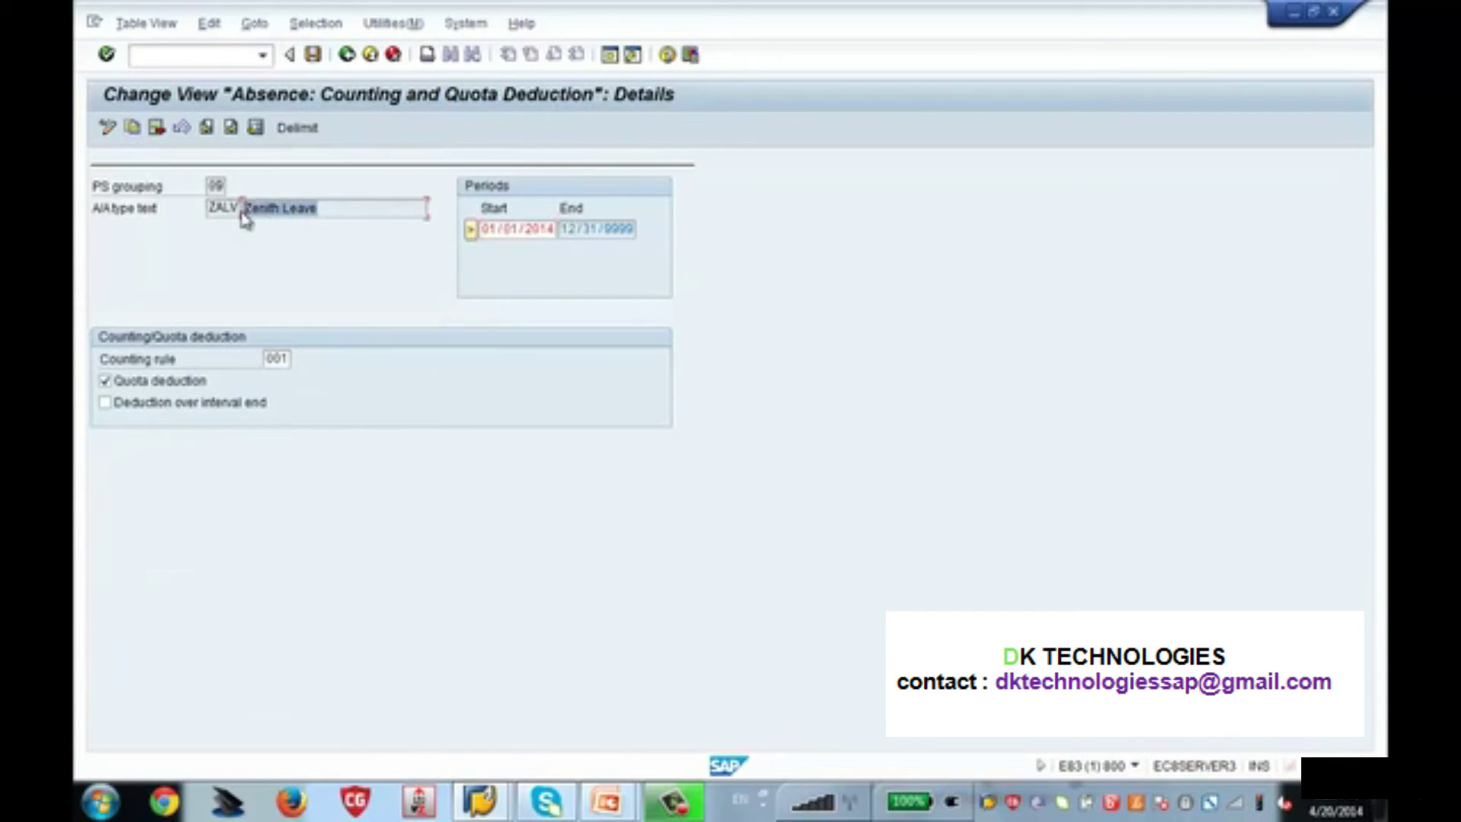
pyautogui.click(275, 359)
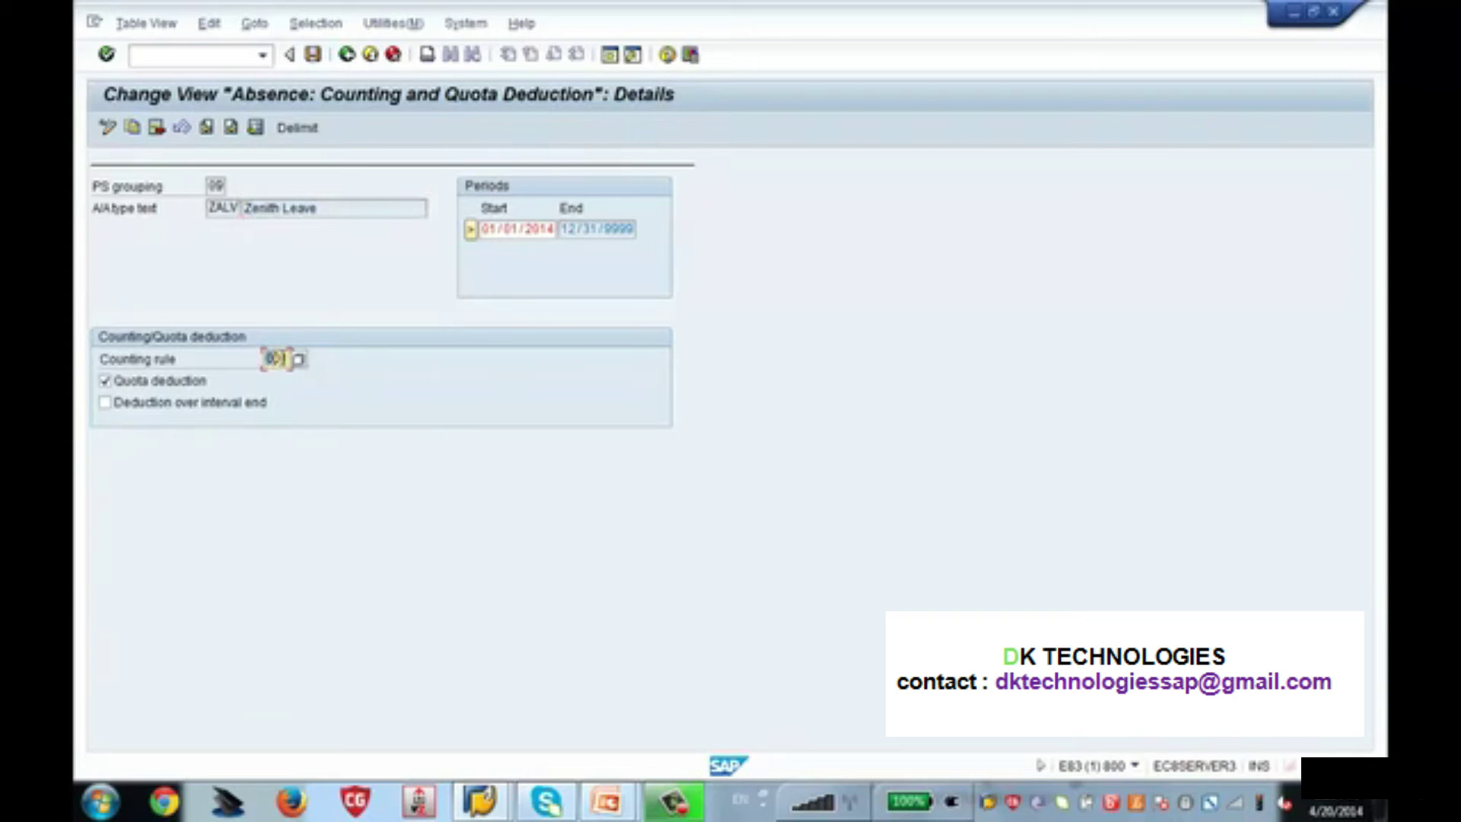
pyautogui.doubleClick(279, 359)
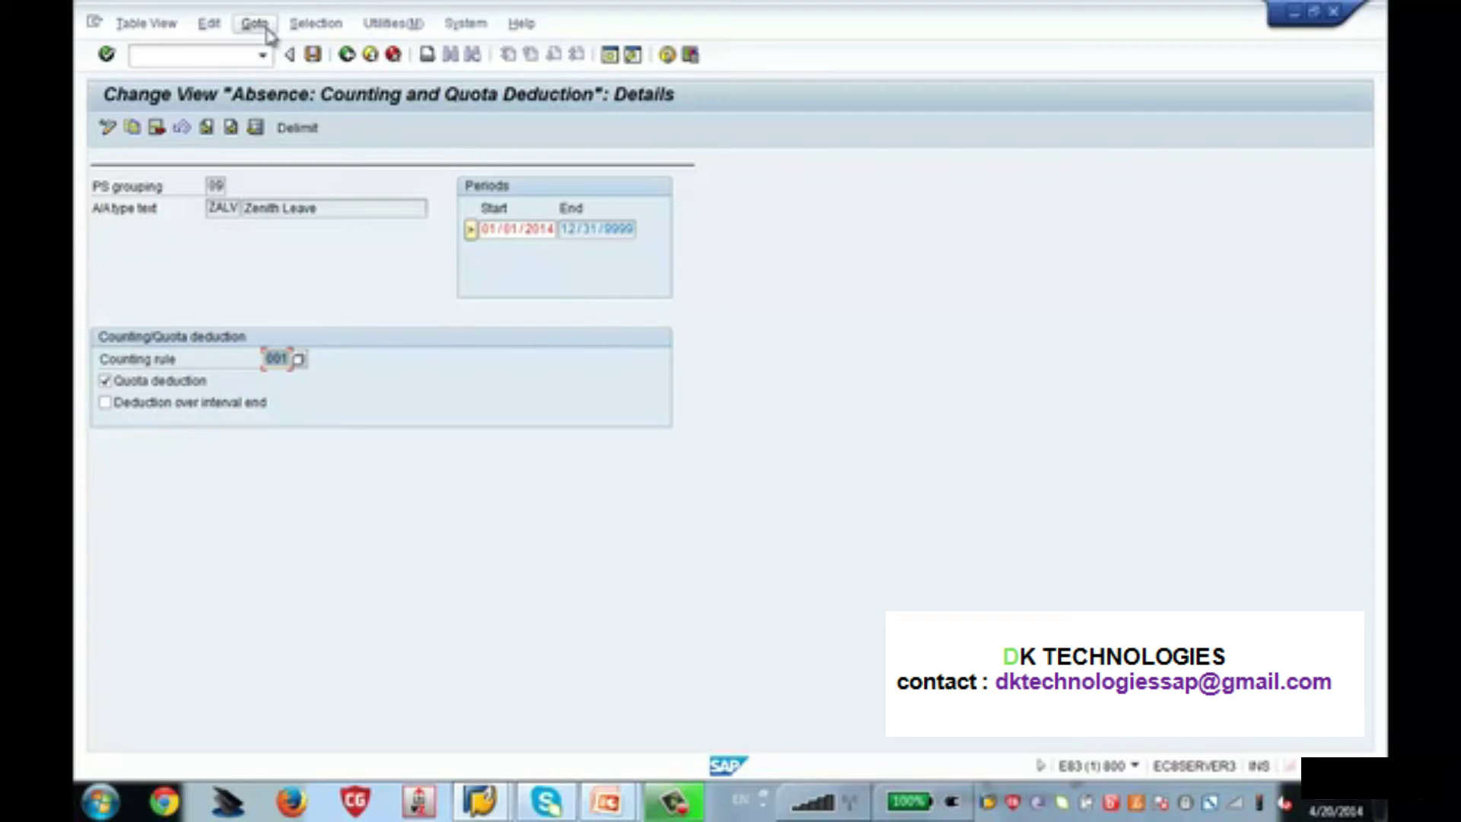
# Switch to transaction PA30, Maintain HR Master Data, and load the employee by entering the personnel number
pyautogui.click(241, 54)
pyautogui.write('s')
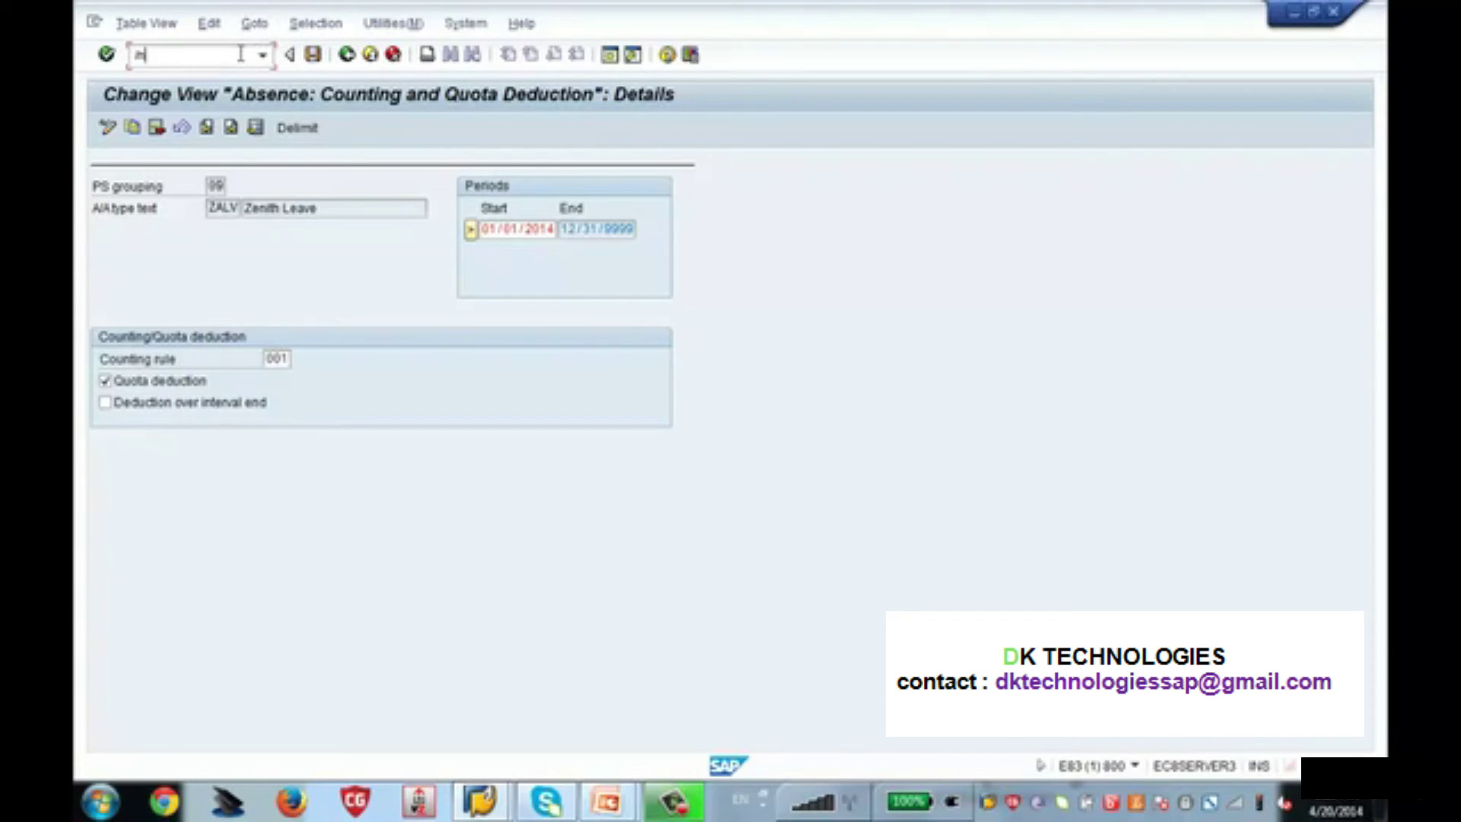
pyautogui.write('npa30')
pyautogui.moveTo(176, 55); pyautogui.dragTo(146, 54)
pyautogui.press('Return')
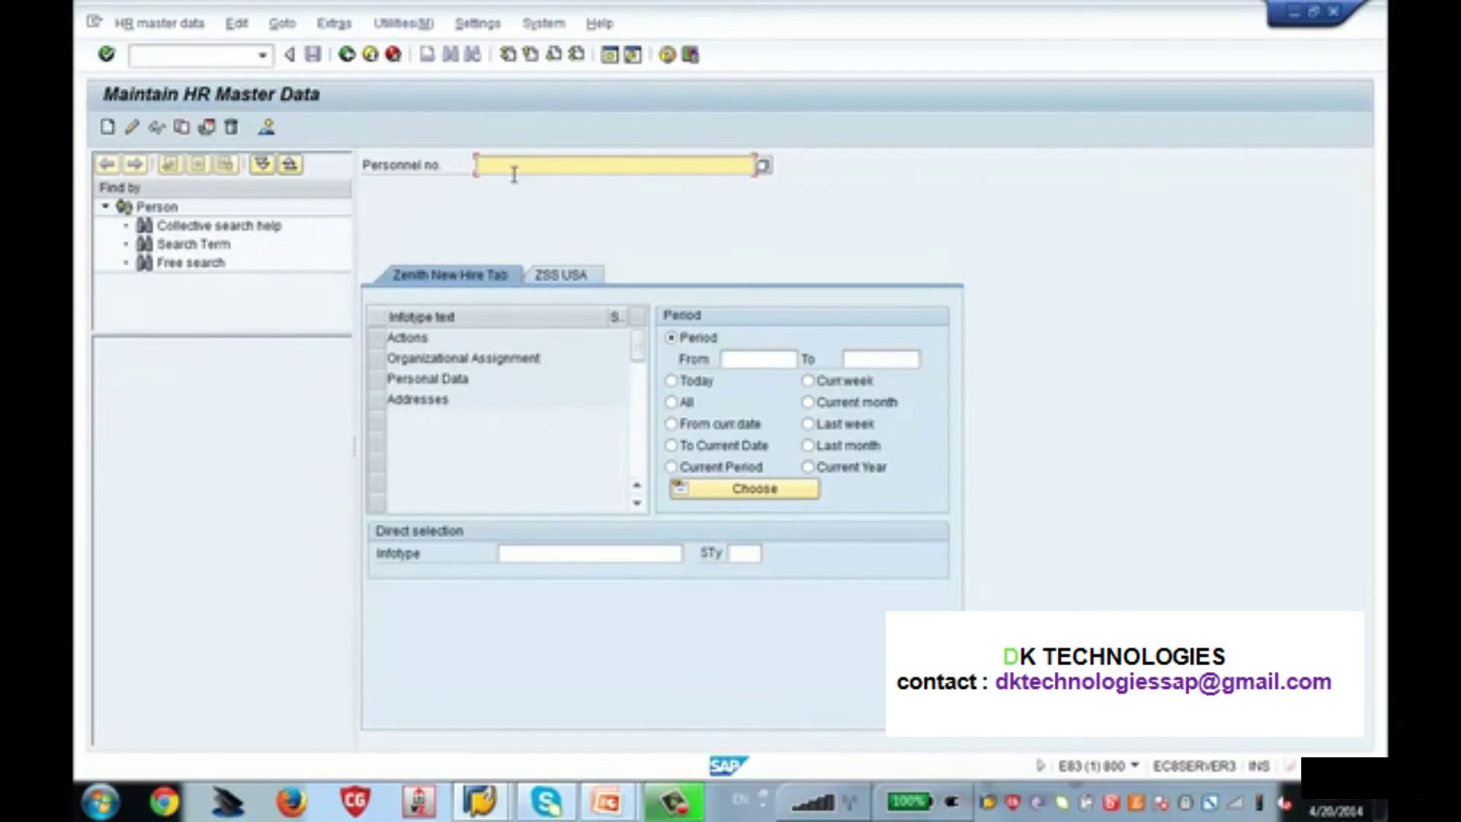
pyautogui.write('50062')
pyautogui.press('Return')
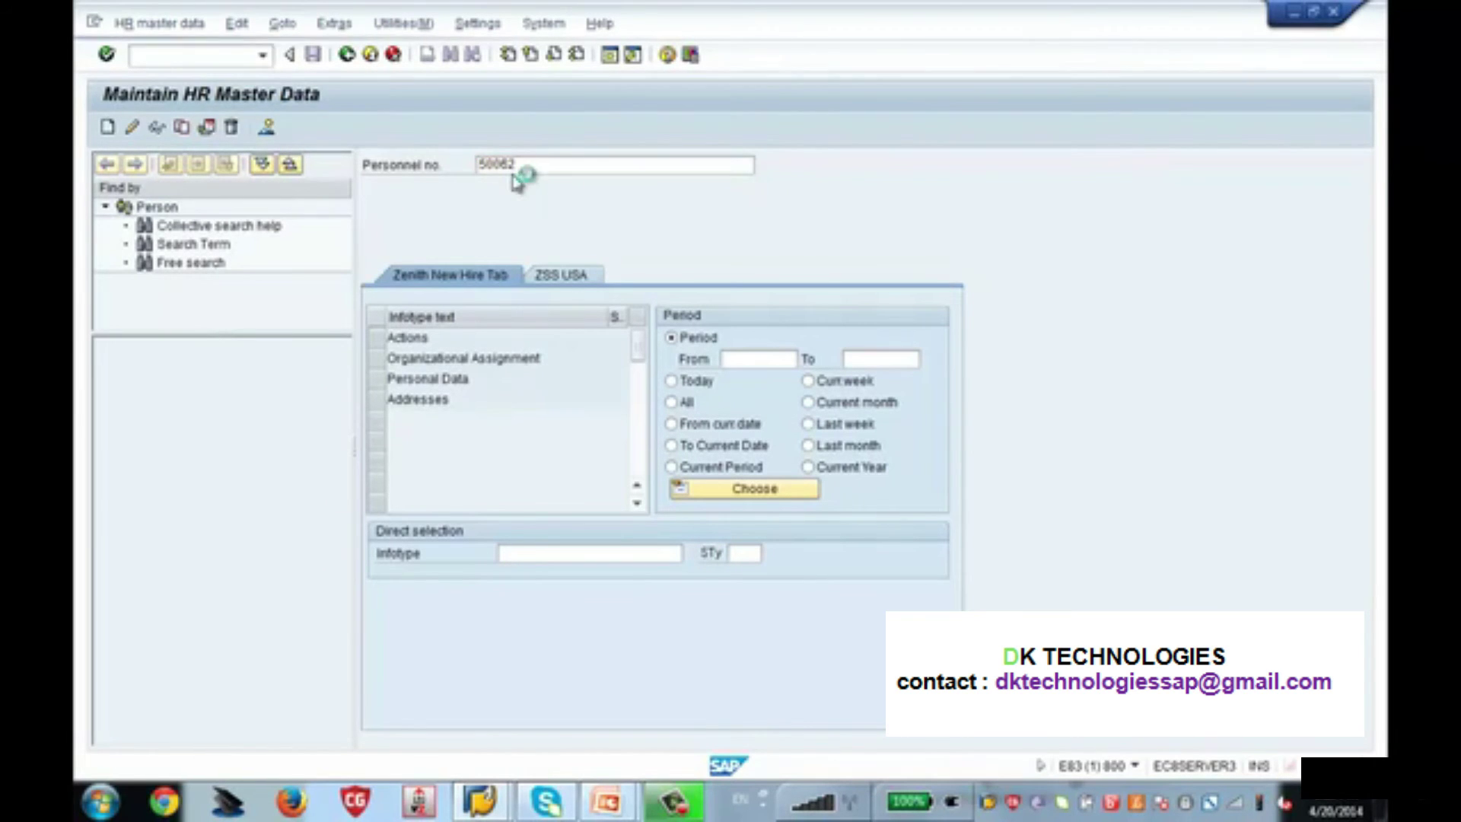
# Choose infotype 2006, Absence Quotas, and display the overview list of the employee's quota records
pyautogui.click(618, 553)
pyautogui.write('2006')
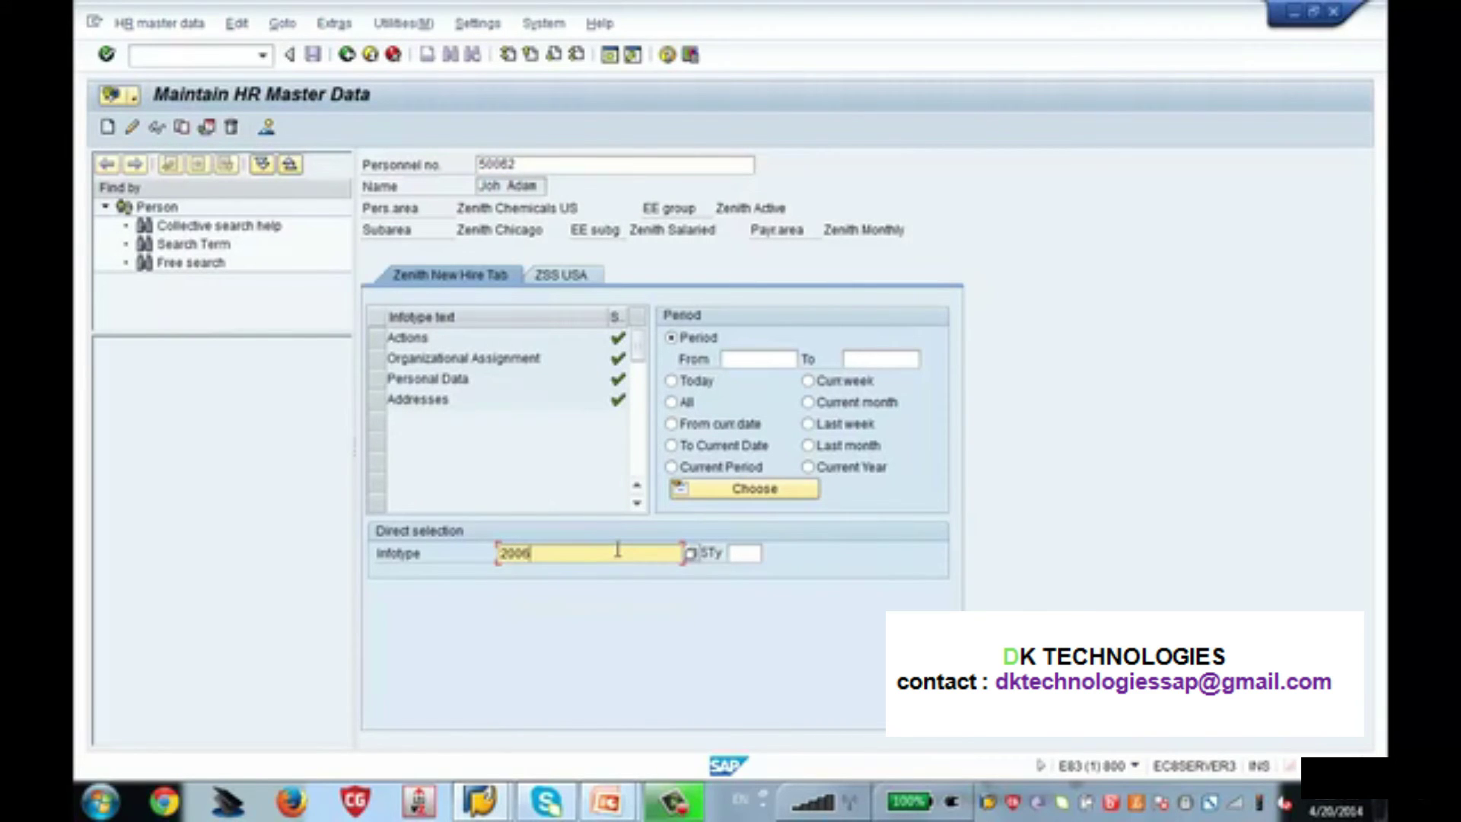
pyautogui.press('Return')
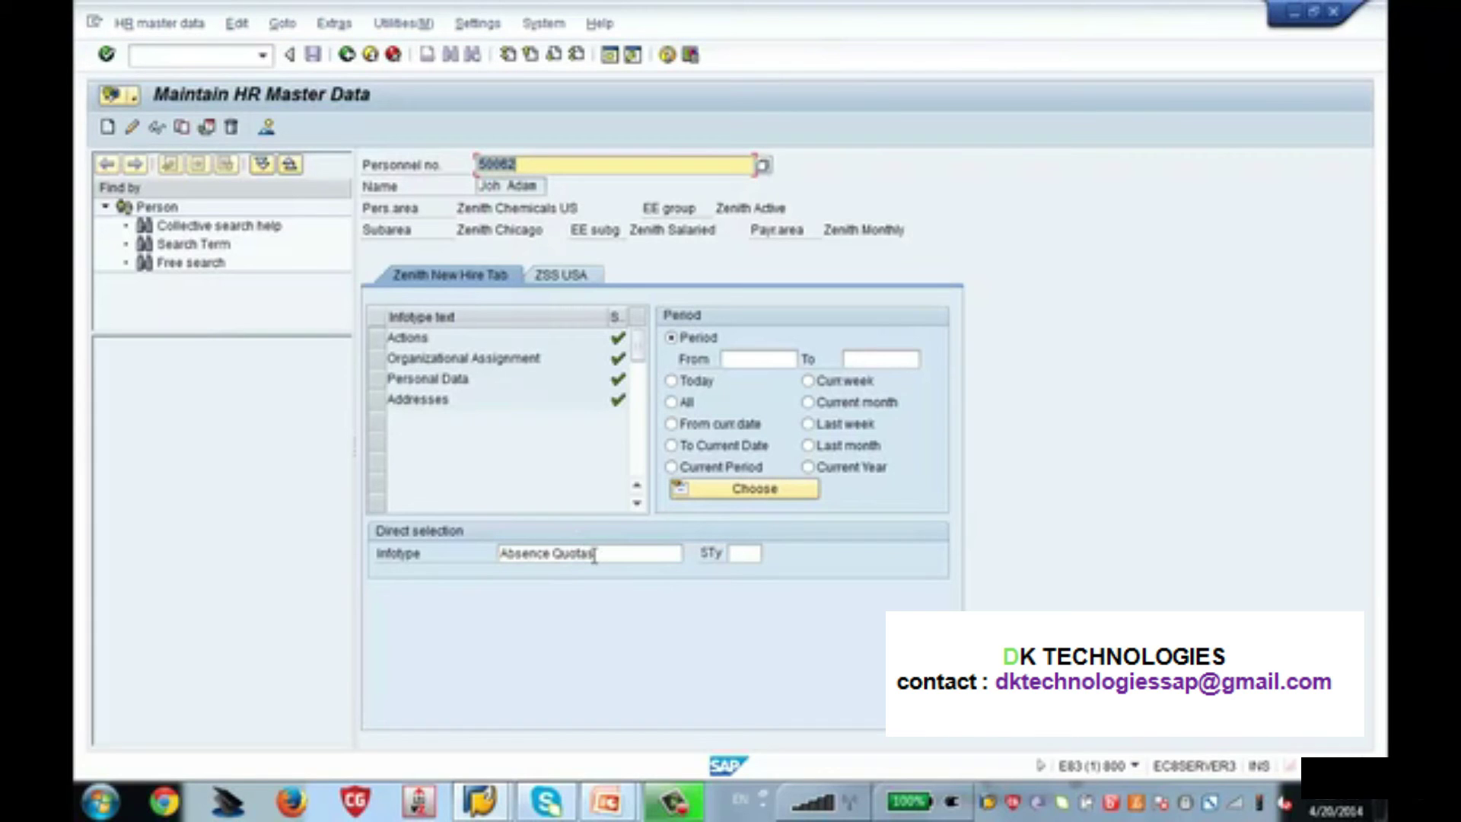
pyautogui.click(268, 130)
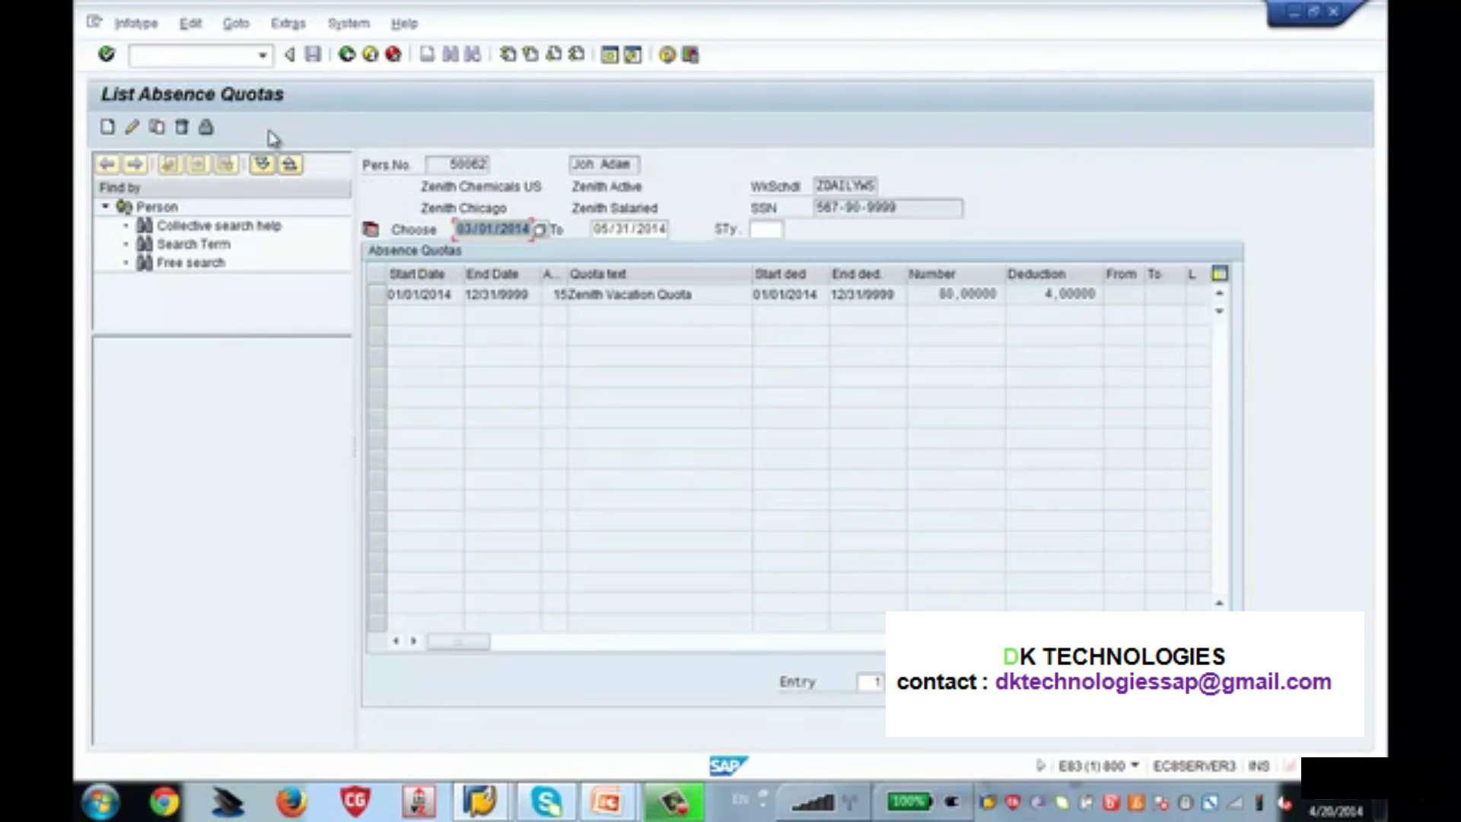
# Select the Zenith Vacation Quota record, widen the absence quota type column, and check its quota type and deduction start date
pyautogui.click(376, 294)
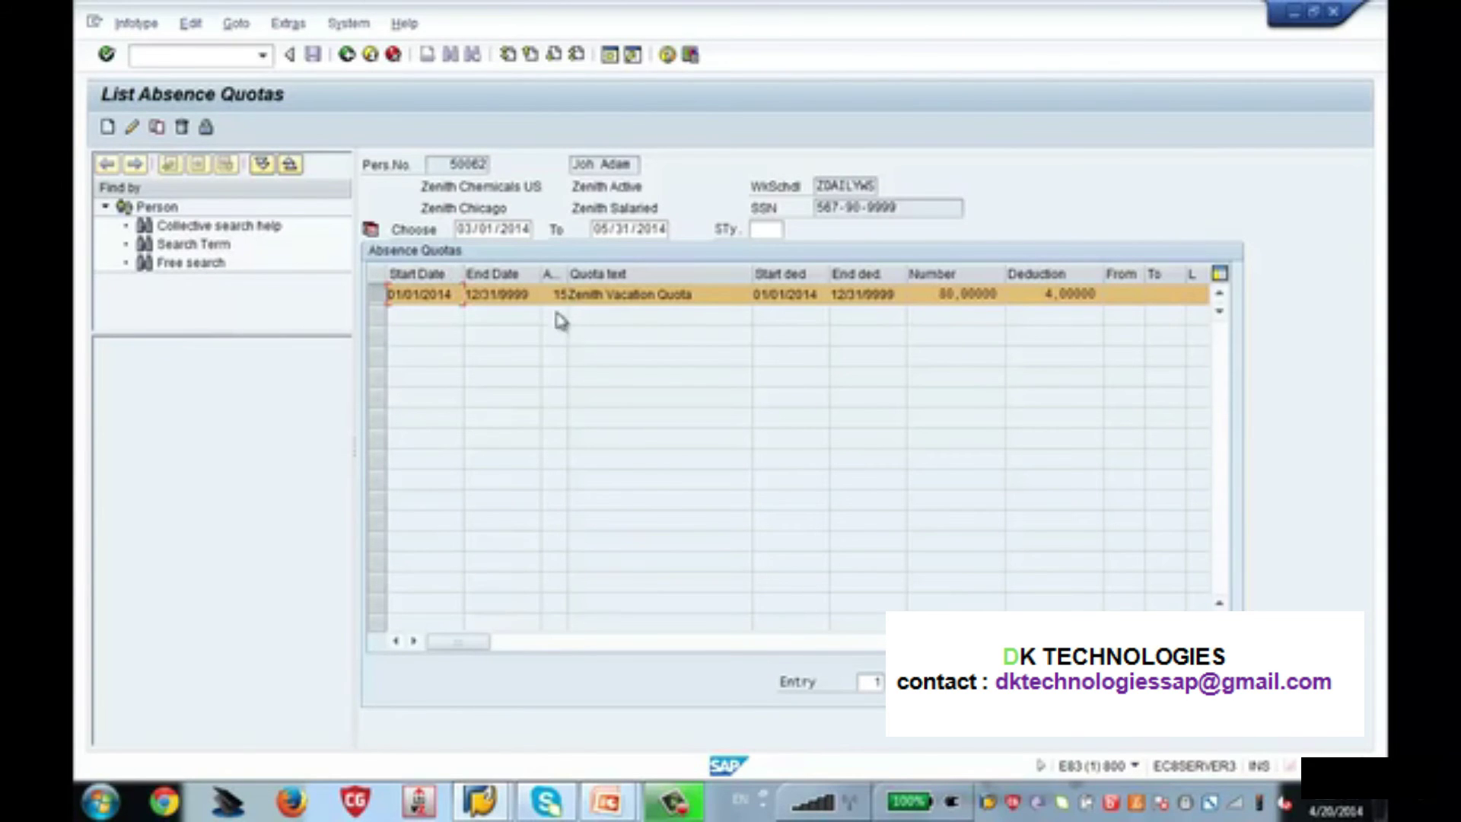
pyautogui.doubleClick(569, 274)
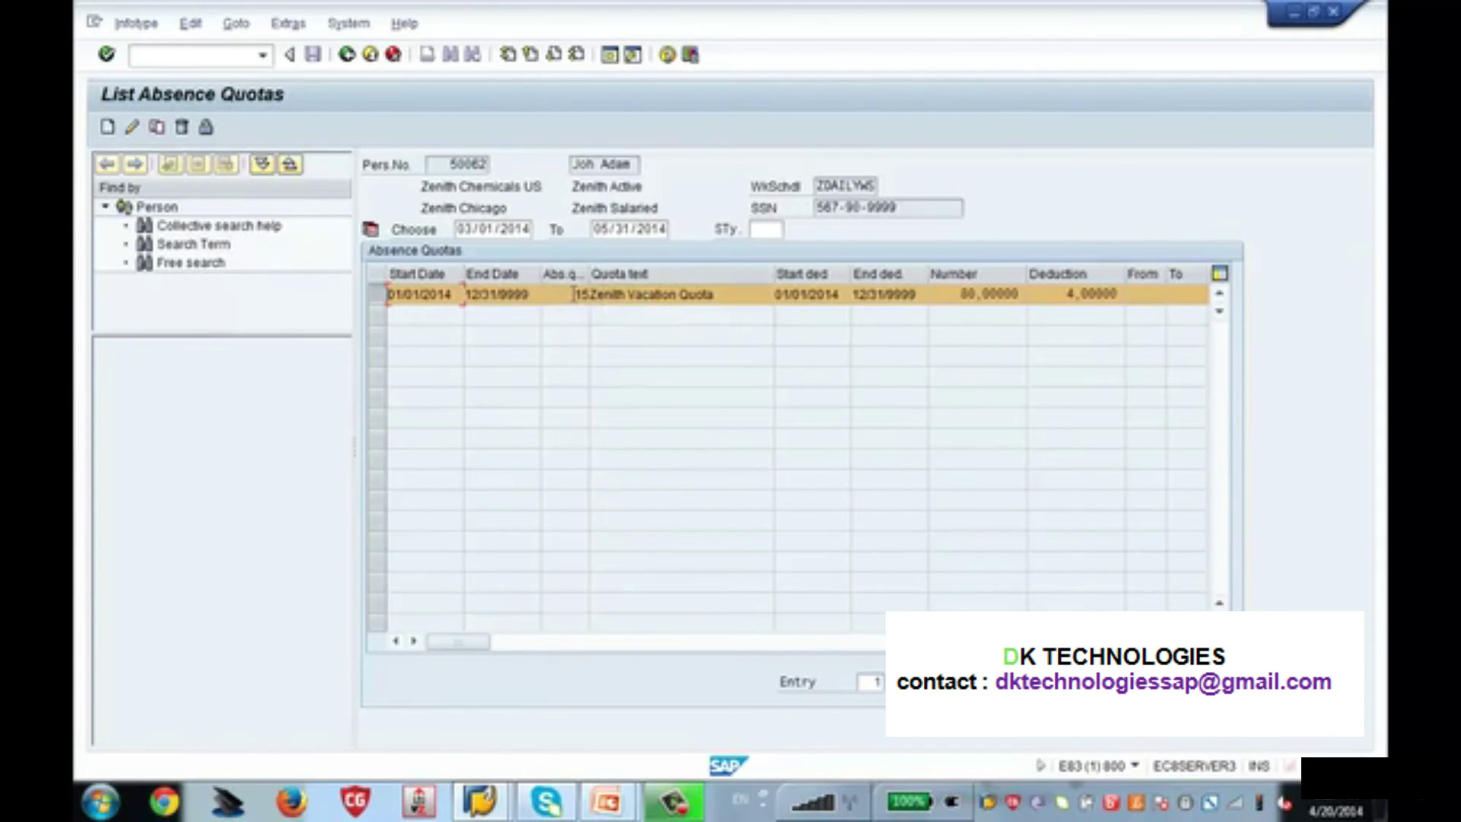
pyautogui.click(575, 294)
pyautogui.click(804, 296)
# Try to delete the Zenith Vacation Quota record, and return to the absence quota list
pyautogui.click(182, 128)
pyautogui.click(192, 129)
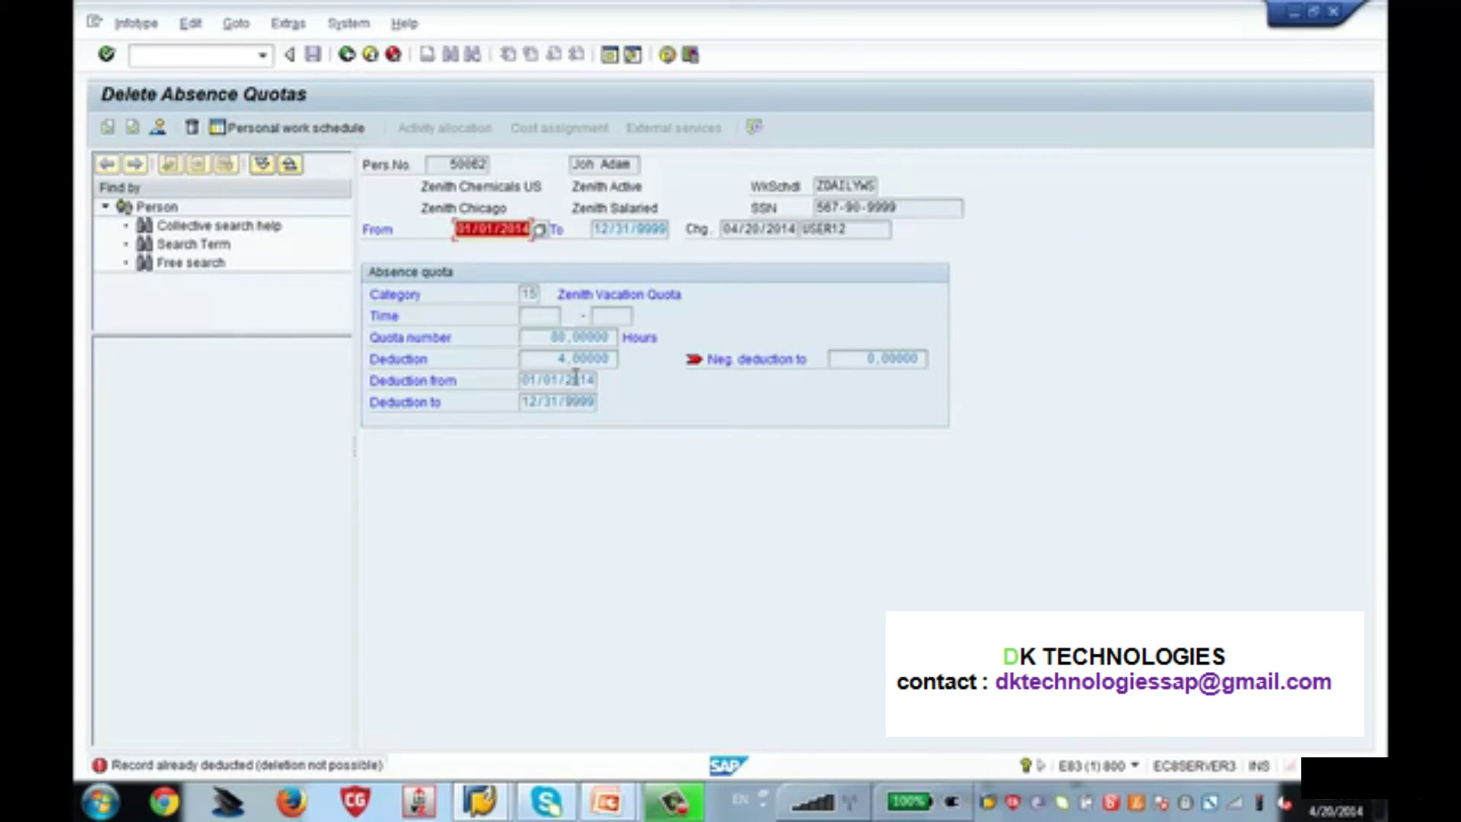
pyautogui.click(348, 55)
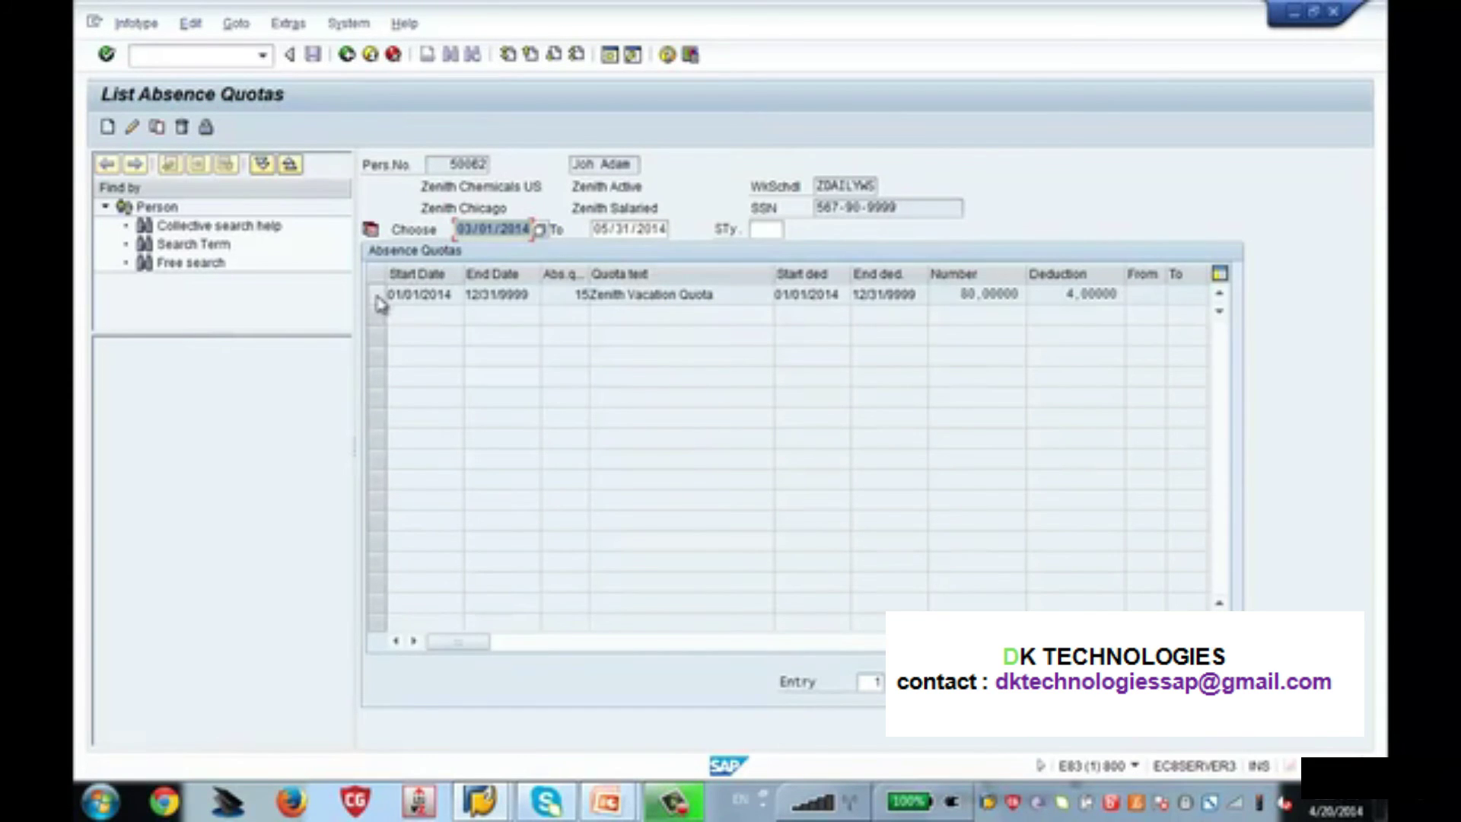
# Examine the quota type, quota number and deduction values of the Zenith Vacation Quota record
pyautogui.click(567, 297)
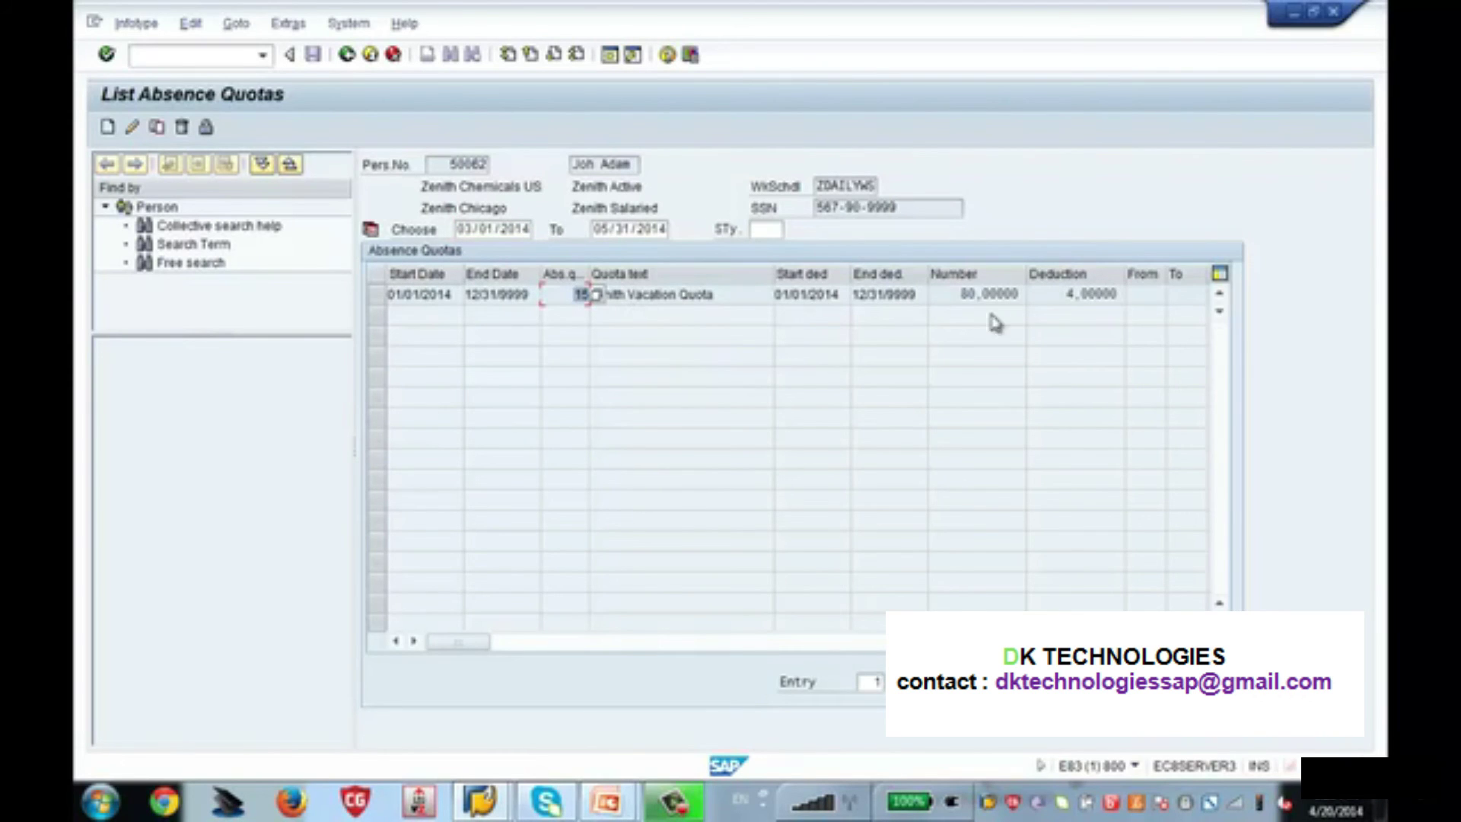
pyautogui.moveTo(958, 295); pyautogui.dragTo(1039, 317)
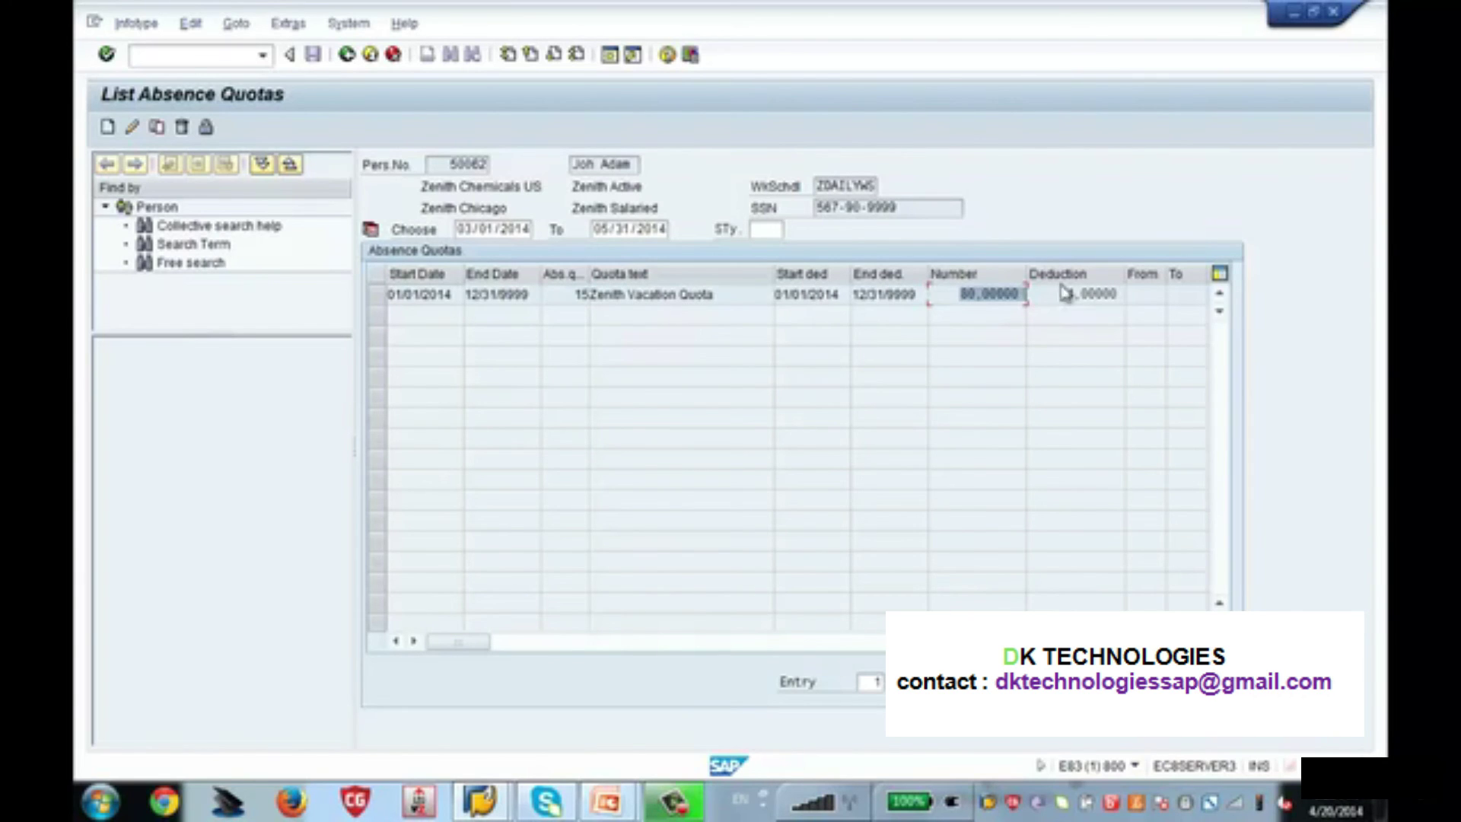
pyautogui.moveTo(1064, 295); pyautogui.dragTo(1118, 298)
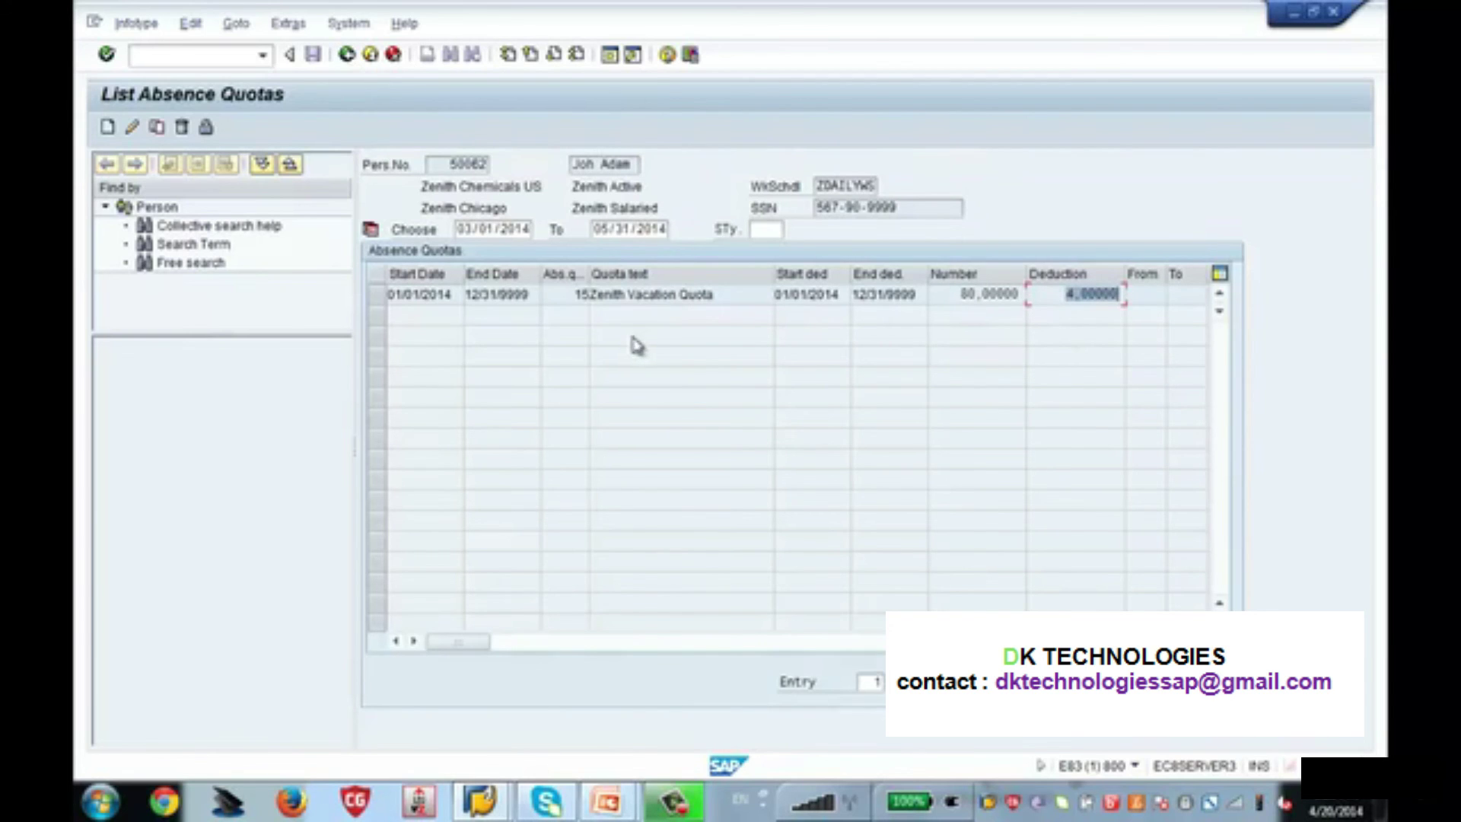
# Return to the employee's master data, choose infotype 2001, and create an absence record with the Zenith Leave subtype
pyautogui.click(342, 60)
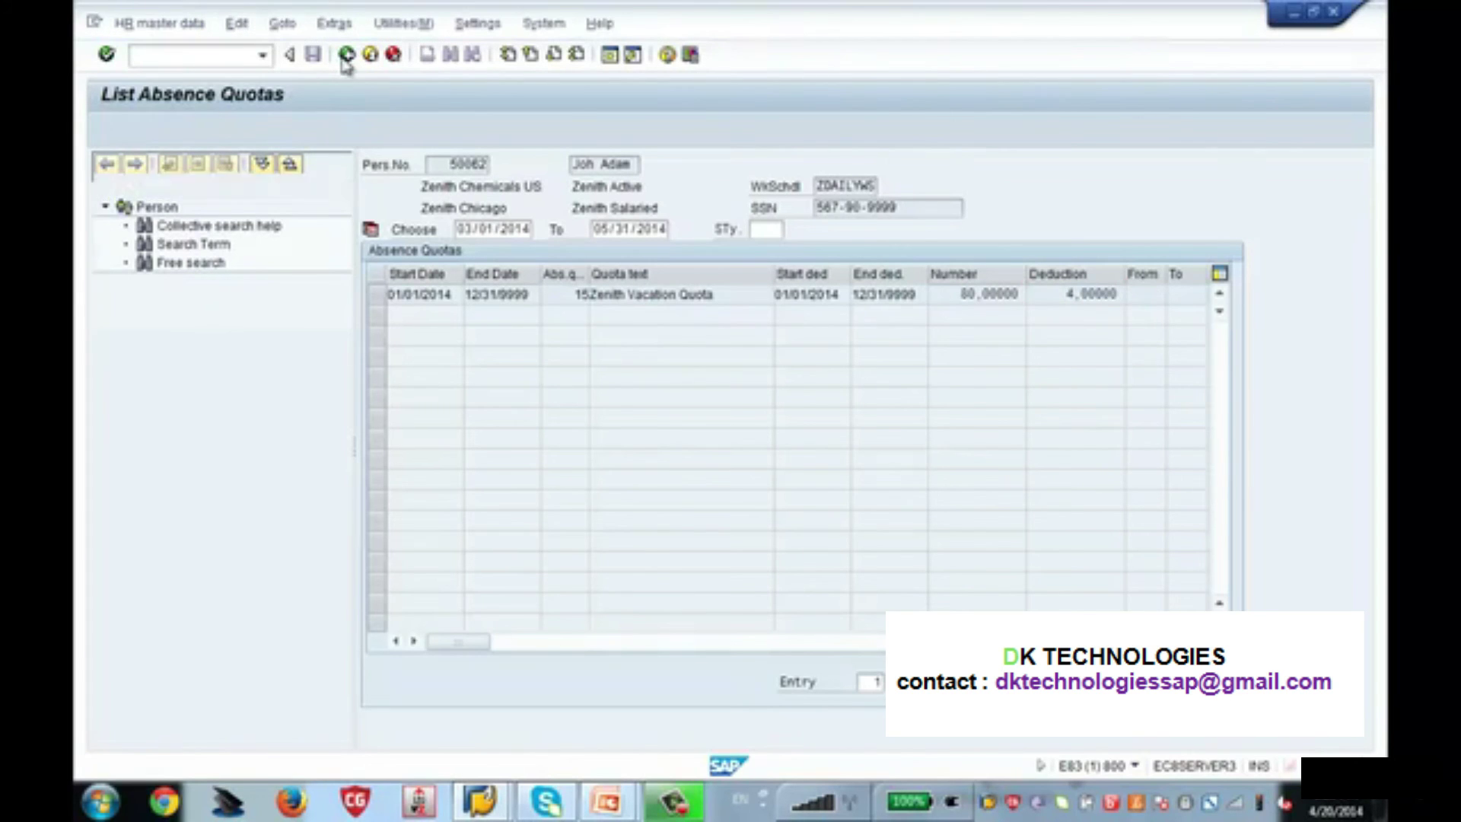
pyautogui.write('2001')
pyautogui.press('Return')
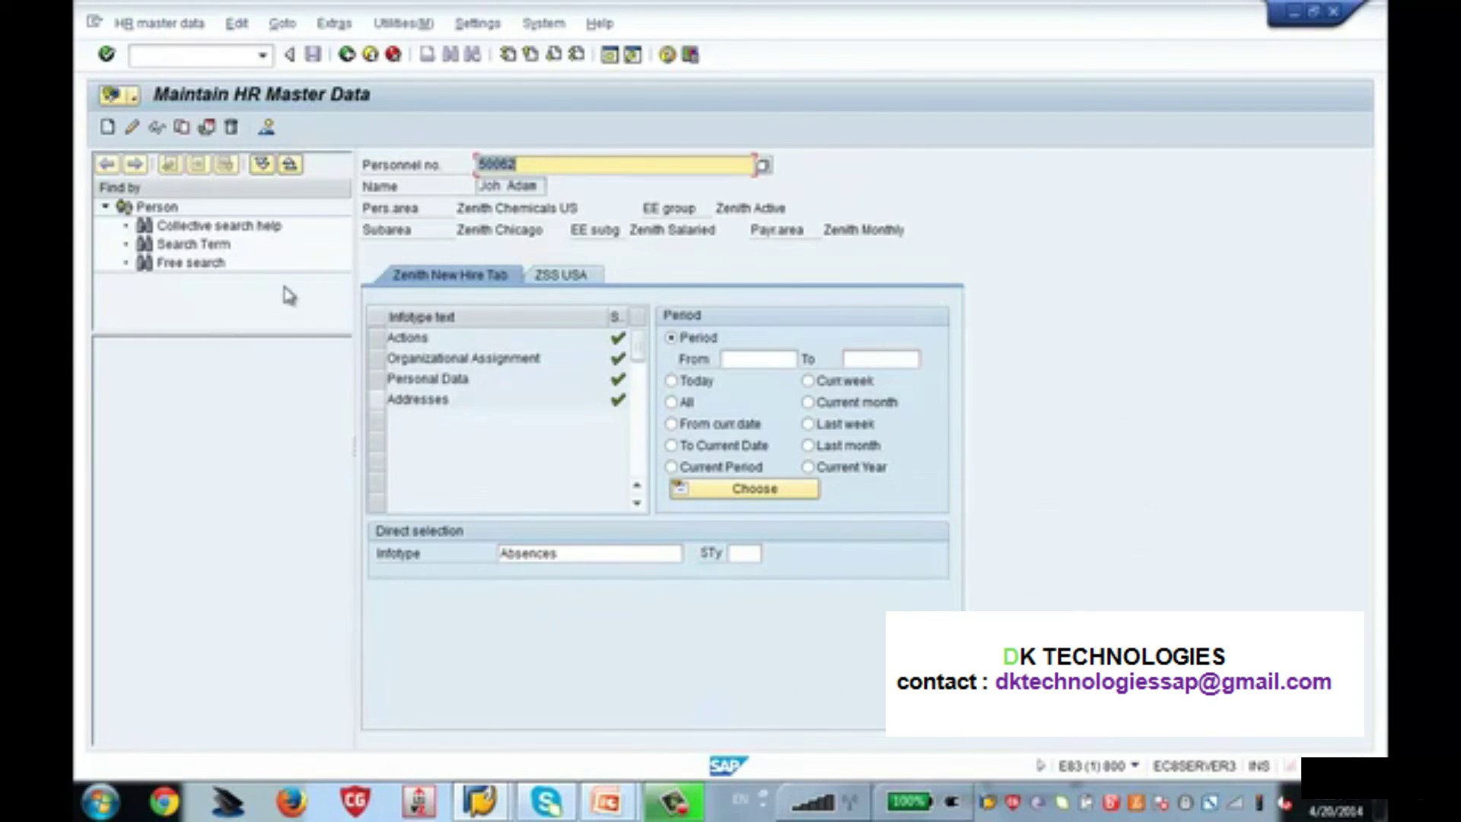
pyautogui.click(108, 129)
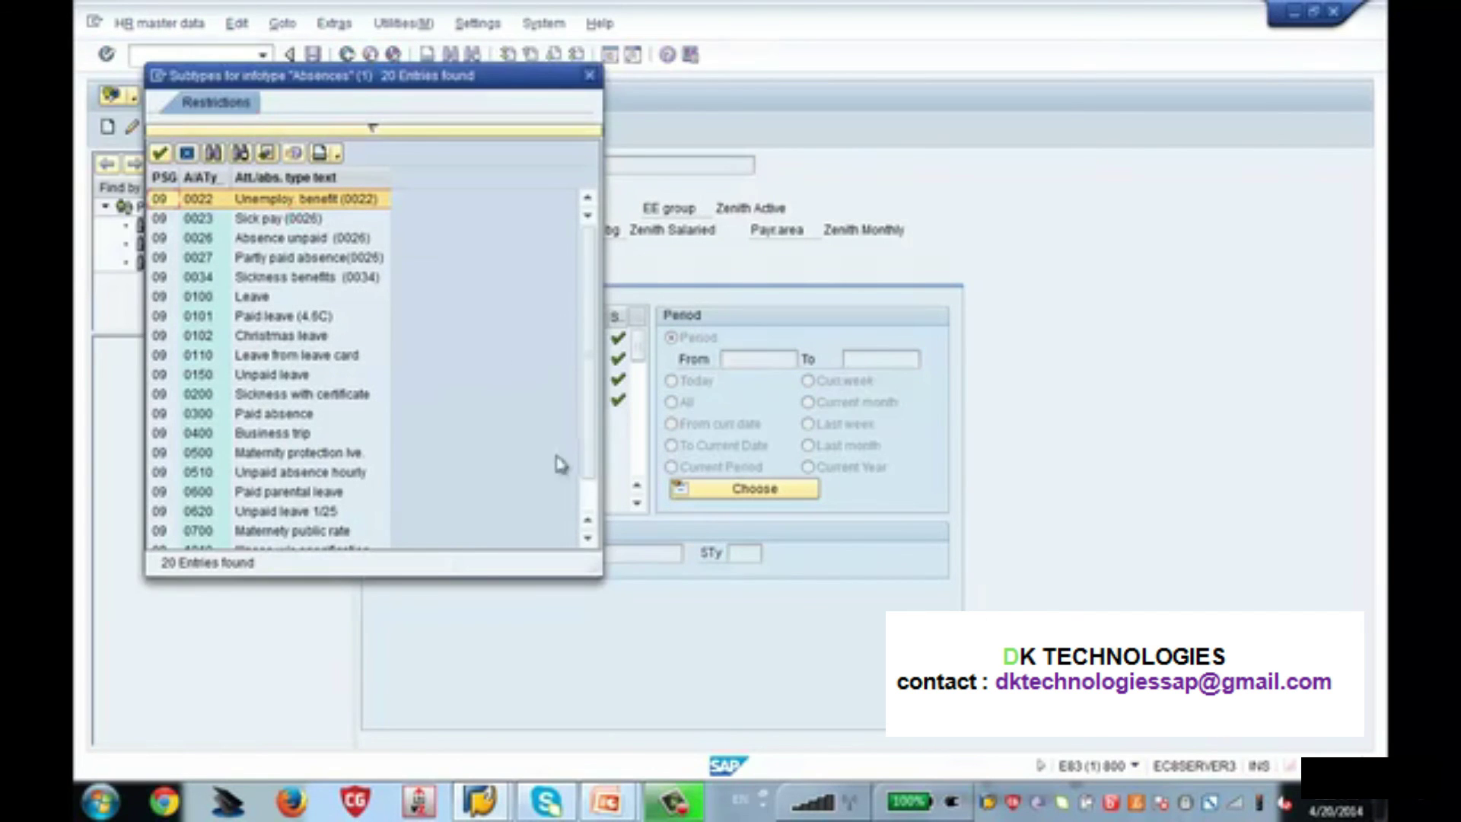
pyautogui.scroll(-1, 533, 495)
pyautogui.doubleClick(282, 533)
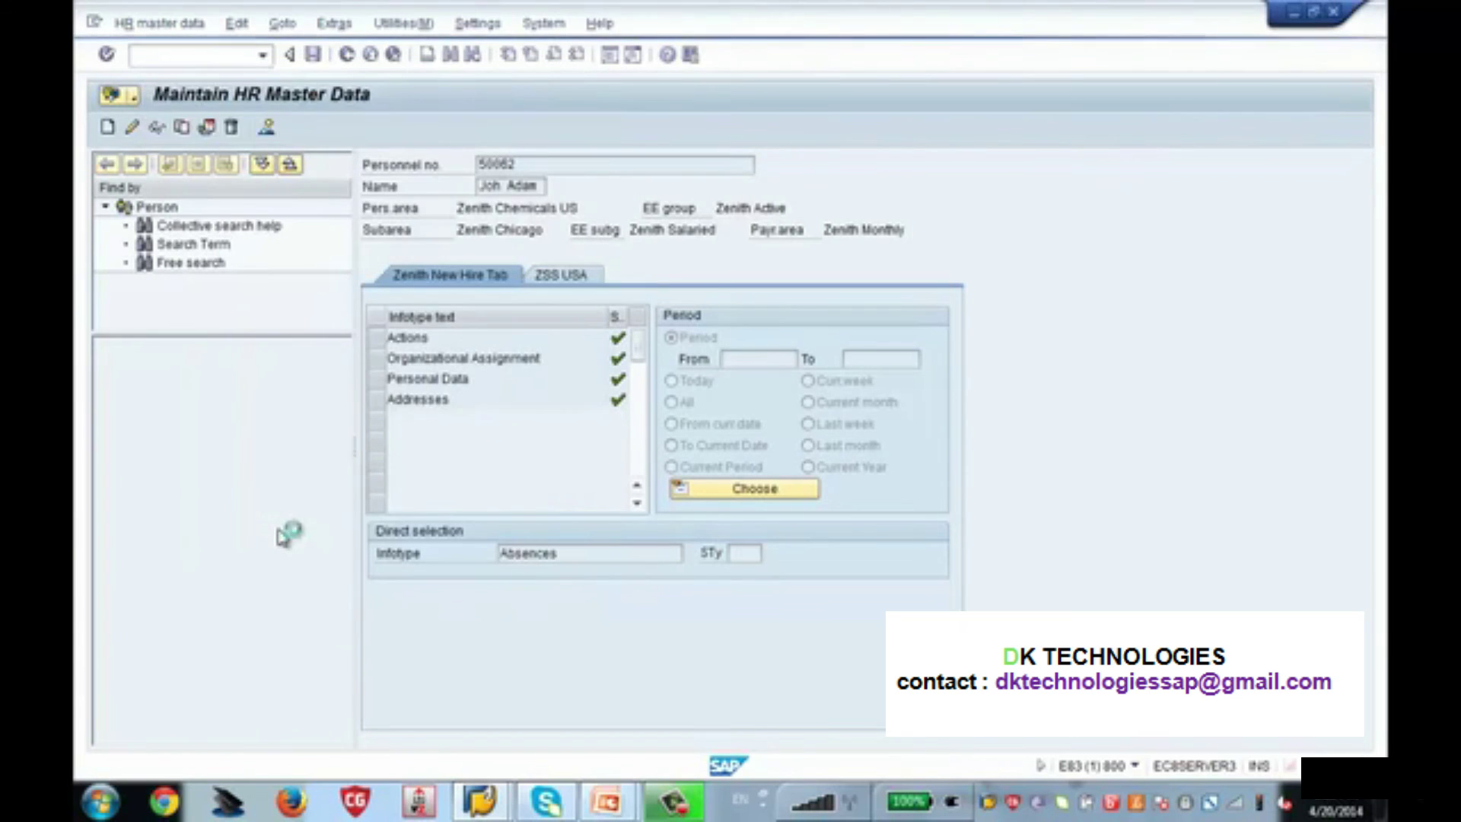
# Set the Zenith Leave absence's start and end dates to 04/25/2014, and save it after checking the quota used
pyautogui.click(496, 228)
pyautogui.press('BackSpace')
pyautogui.write('5/2014')
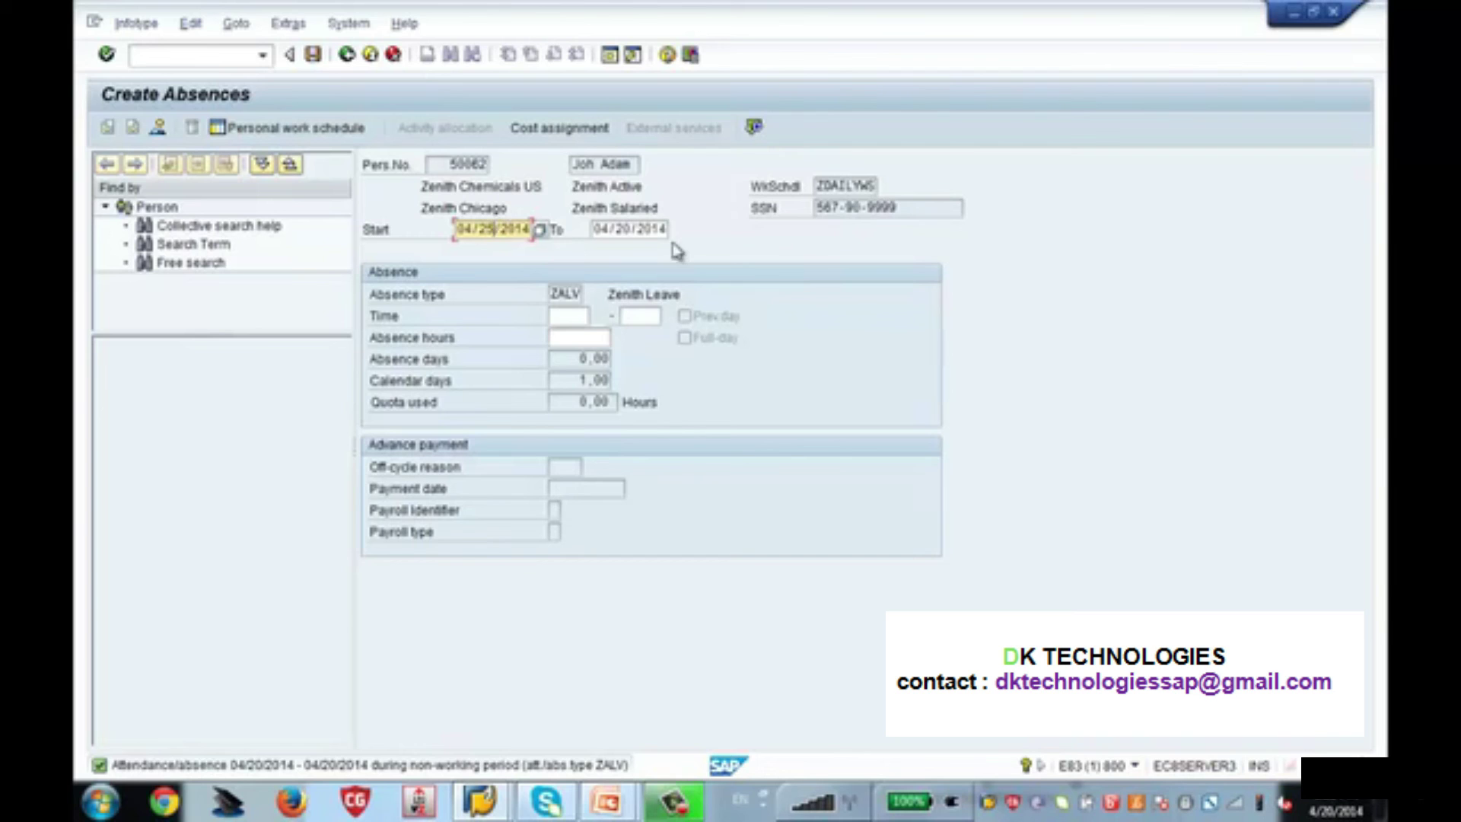
pyautogui.click(632, 230)
pyautogui.press('BackSpace')
pyautogui.write('5')
pyautogui.press('Return')
pyautogui.press('Return')
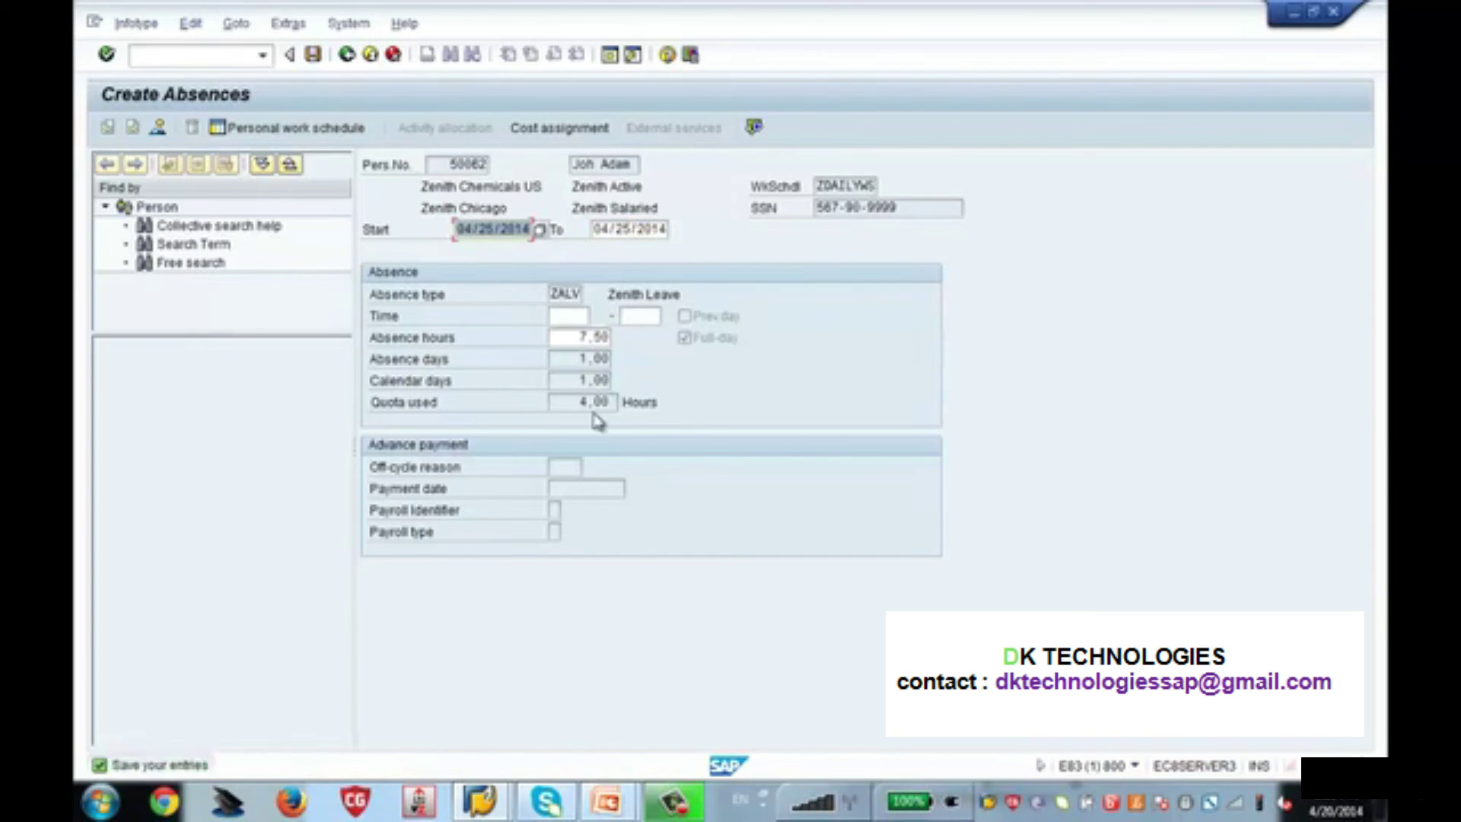
pyautogui.moveTo(582, 405); pyautogui.dragTo(620, 404)
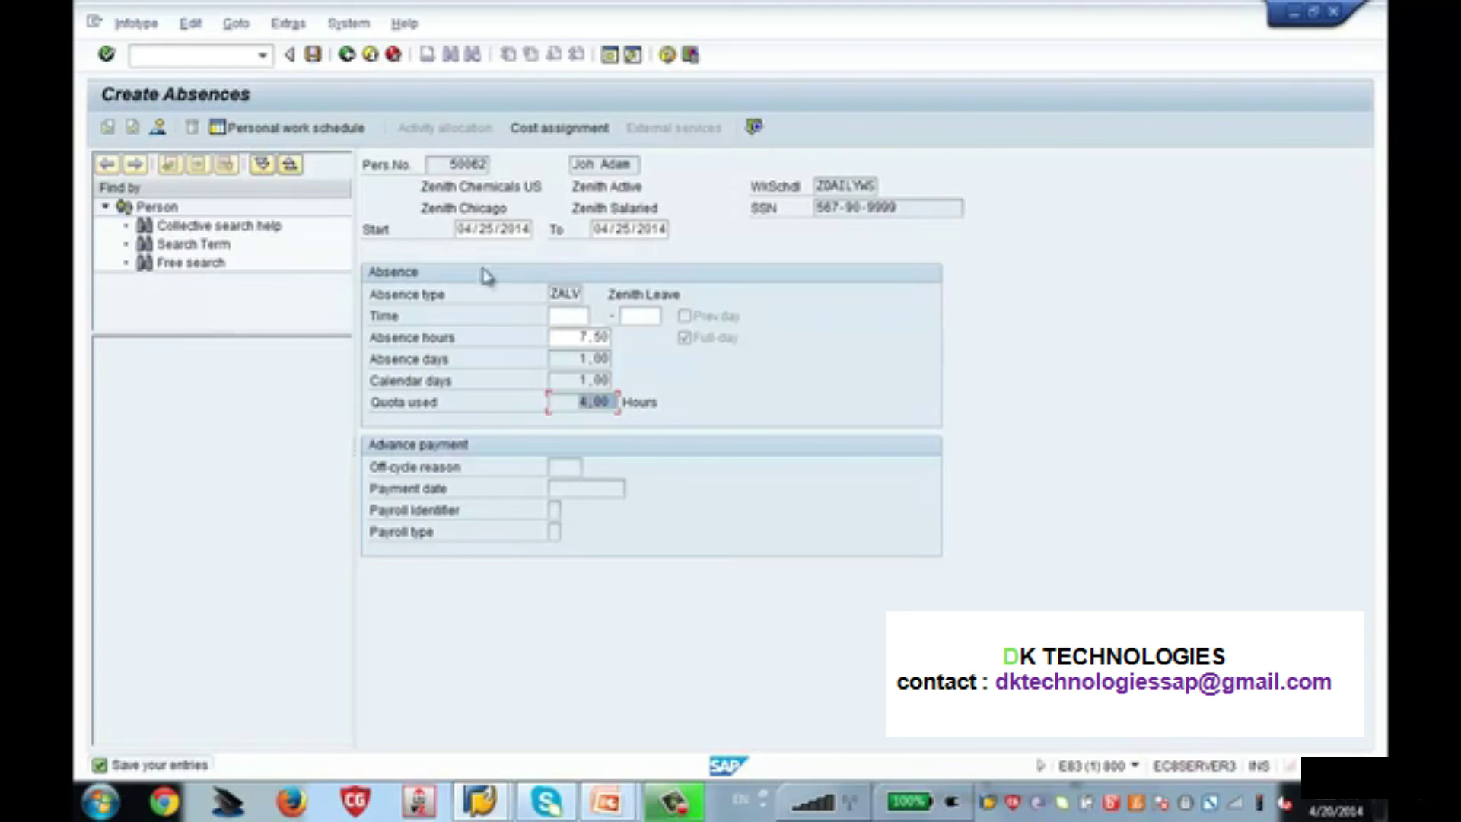
pyautogui.click(314, 57)
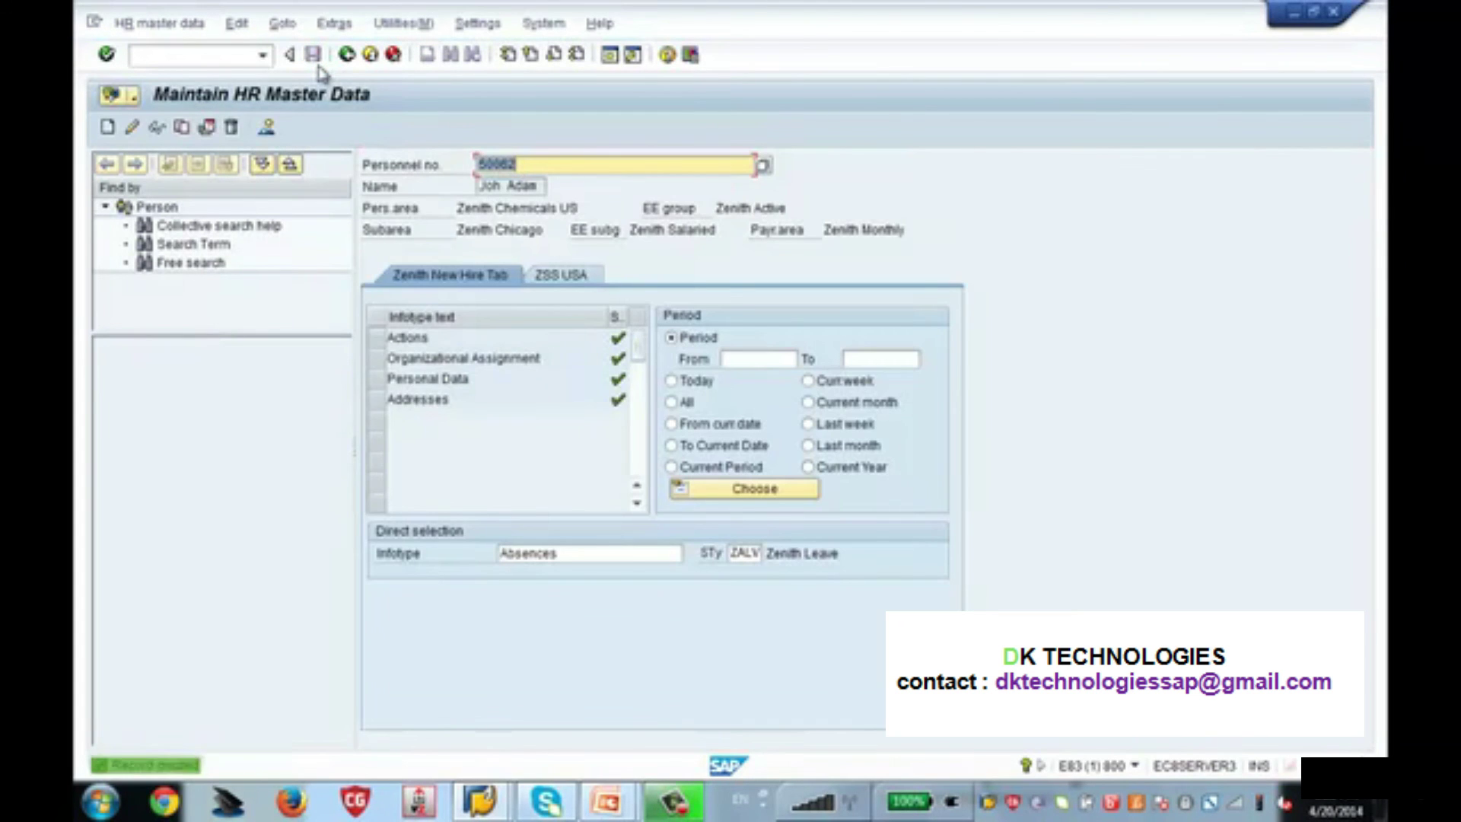
# Display the overview list of infotype 2006 for the employee, and check the deduction on the Zenith Vacation Quota record
pyautogui.click(382, 561)
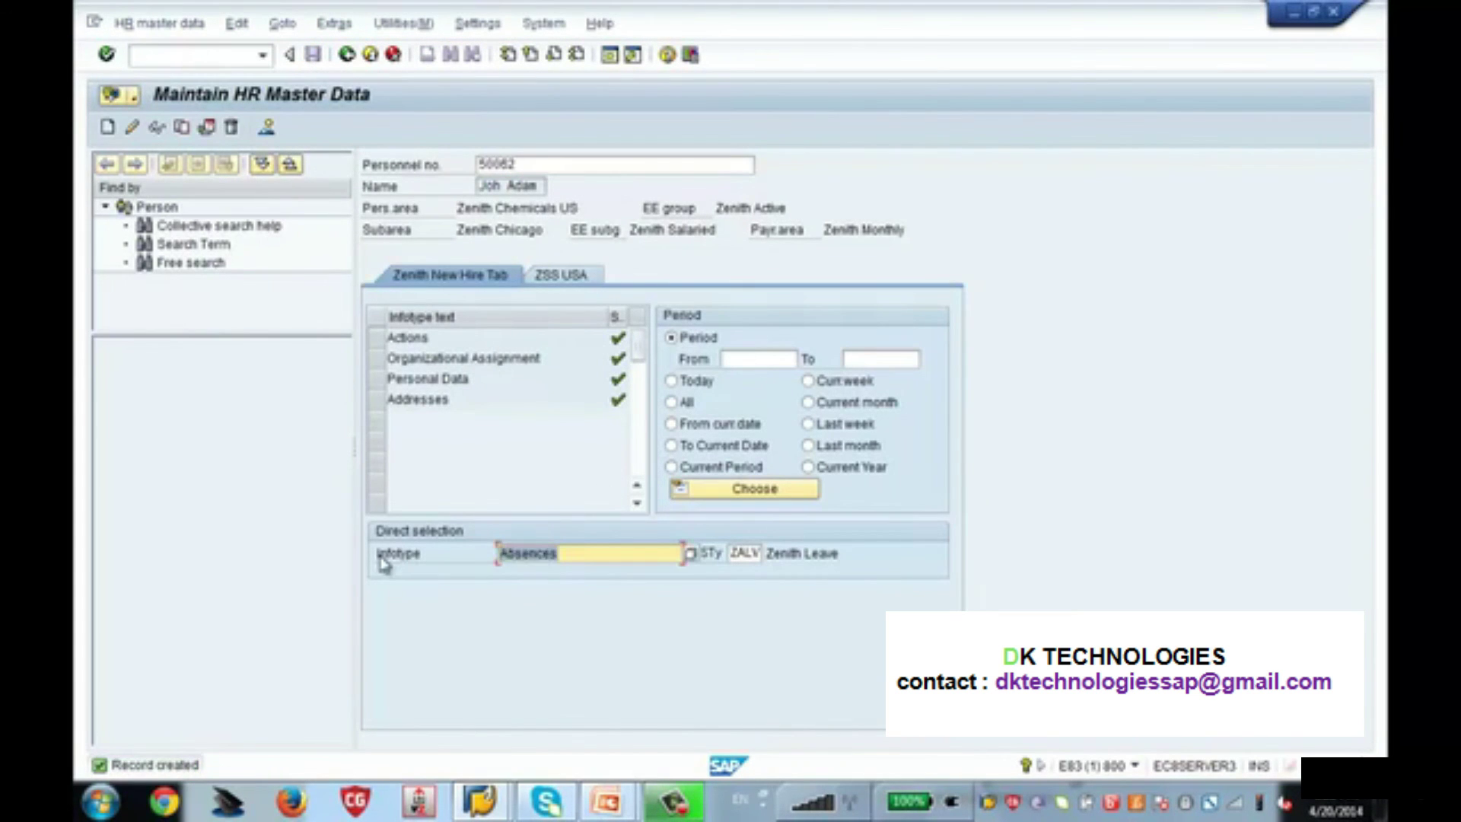
pyautogui.write('2006')
pyautogui.press('Return')
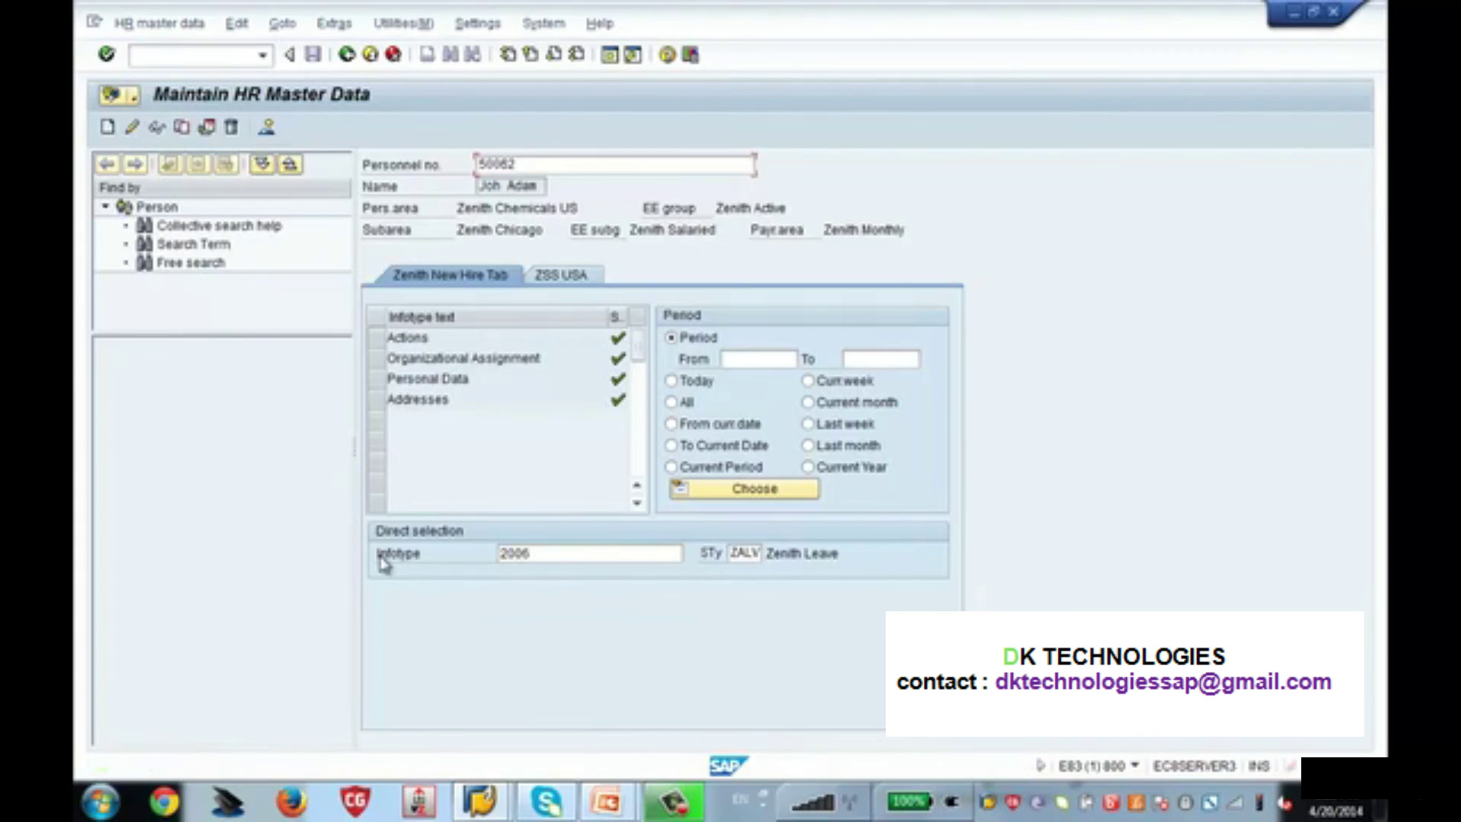
pyautogui.click(268, 130)
pyautogui.moveTo(1021, 297); pyautogui.dragTo(1094, 297)
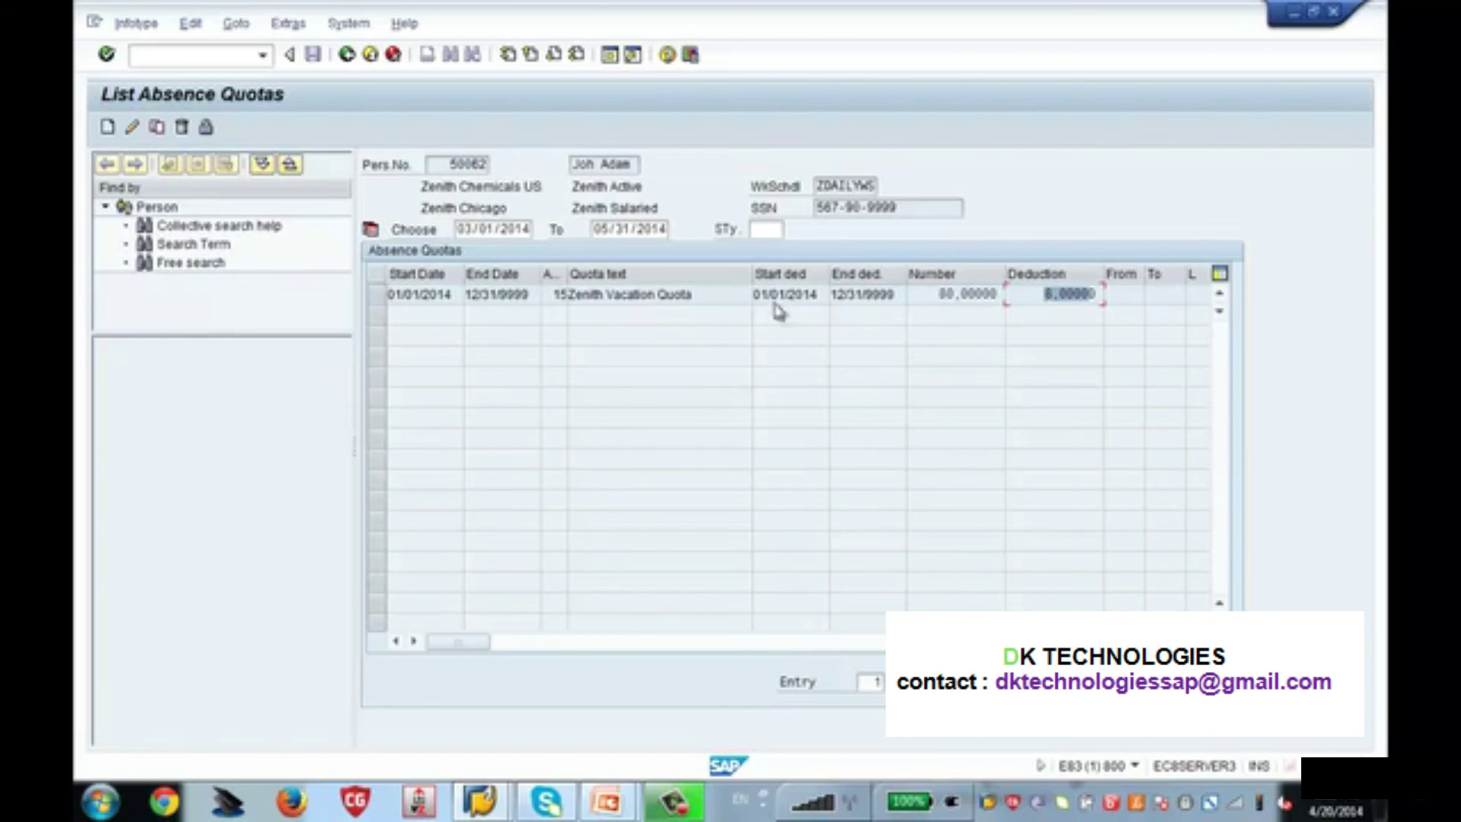
# Open the Zenith Vacation Quota record for change, examine its quota number, deduction and deduction end date, and return to the list
pyautogui.click(377, 300)
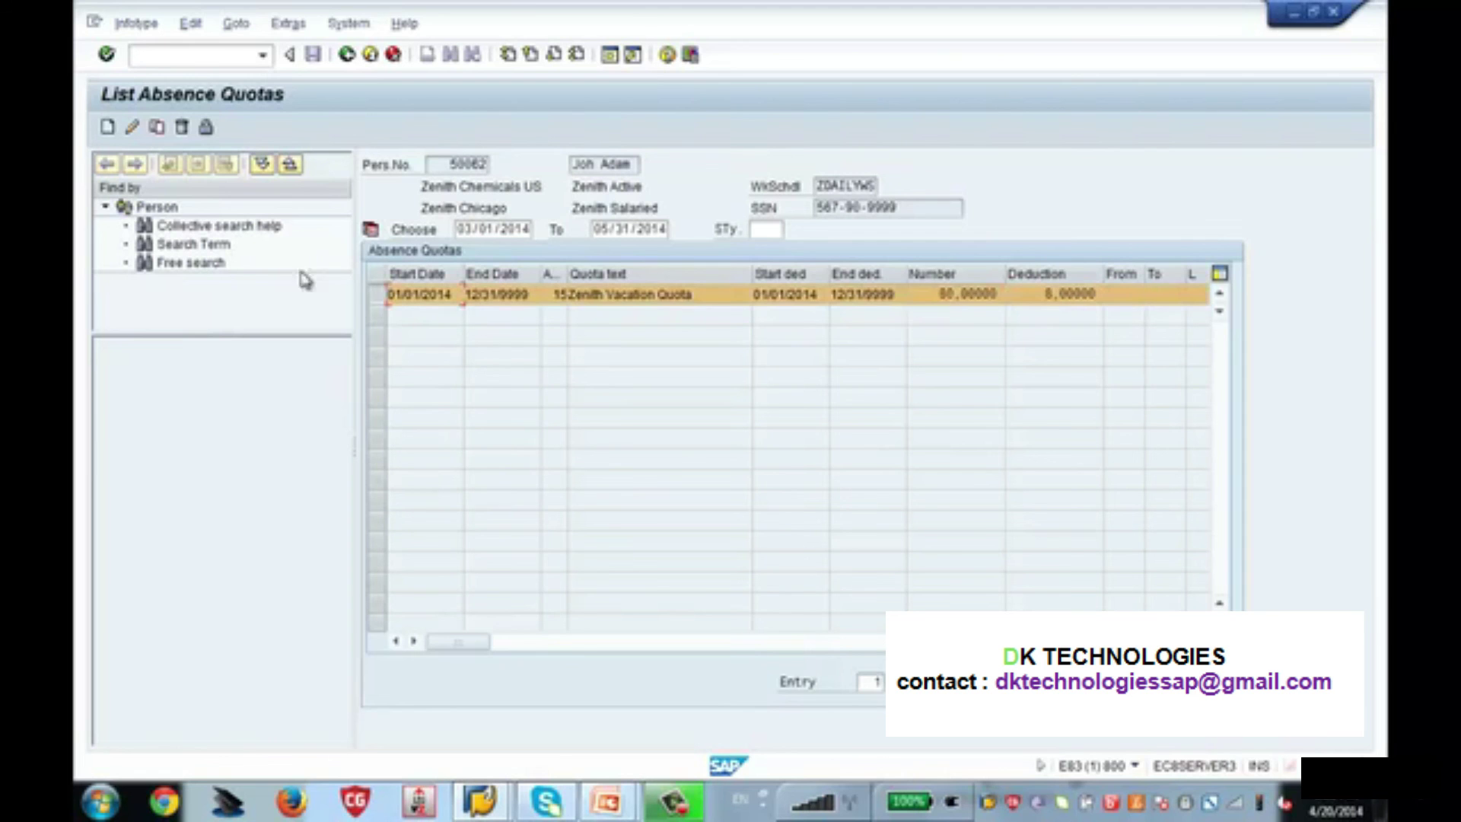
pyautogui.click(133, 128)
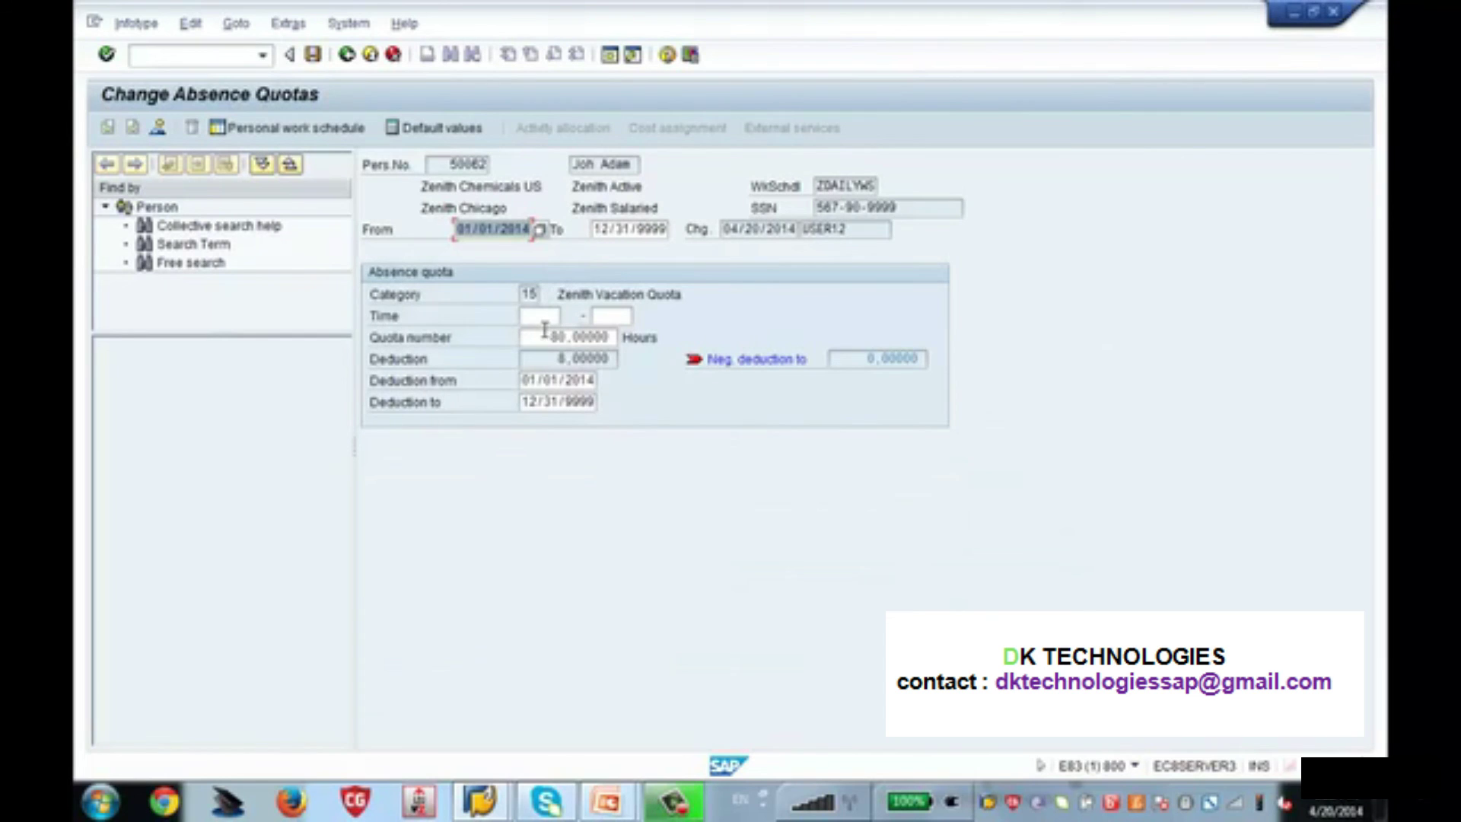
pyautogui.moveTo(542, 337); pyautogui.dragTo(620, 337)
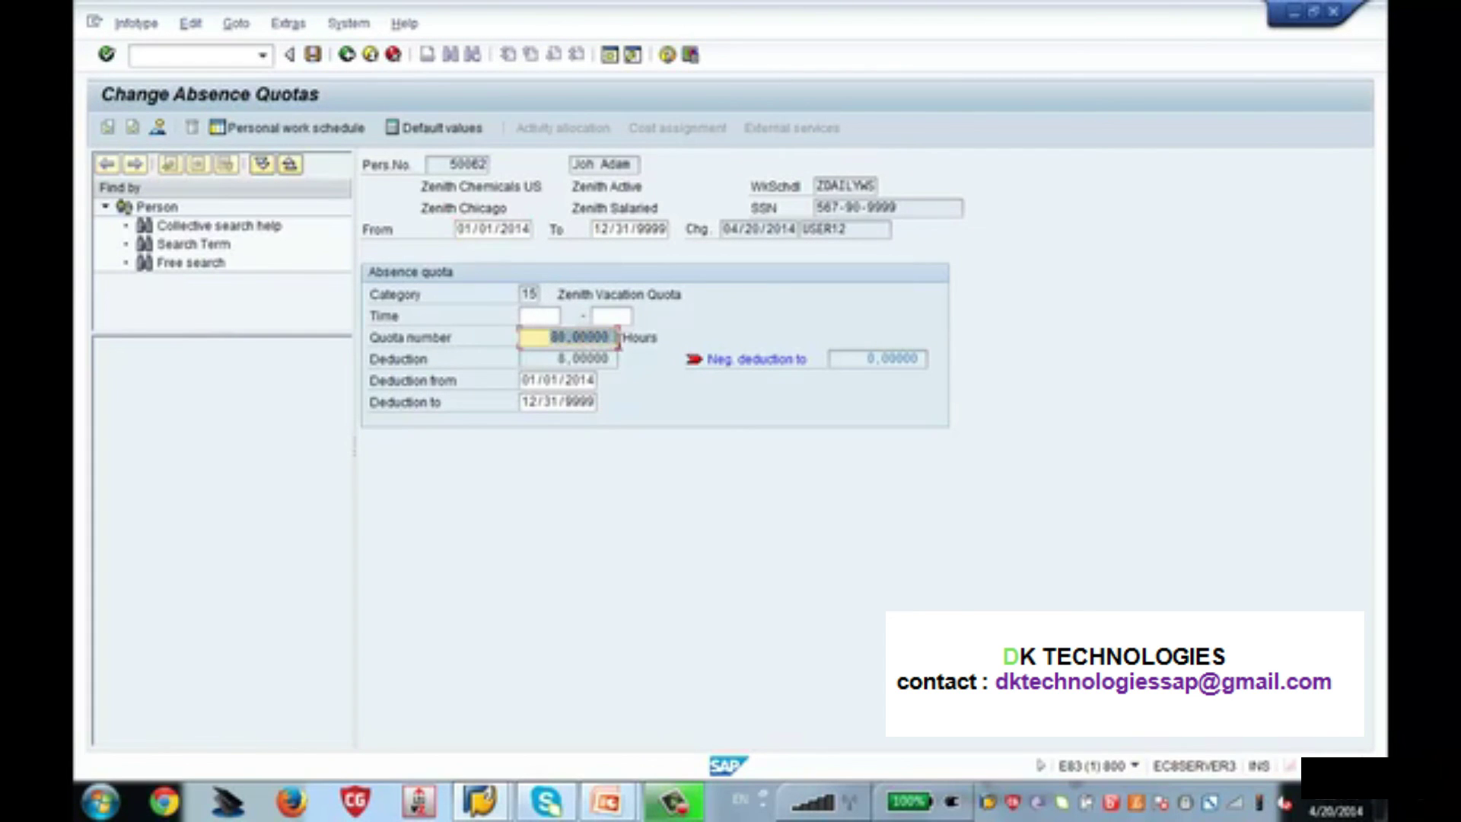
pyautogui.click(560, 359)
pyautogui.moveTo(560, 359); pyautogui.dragTo(615, 359)
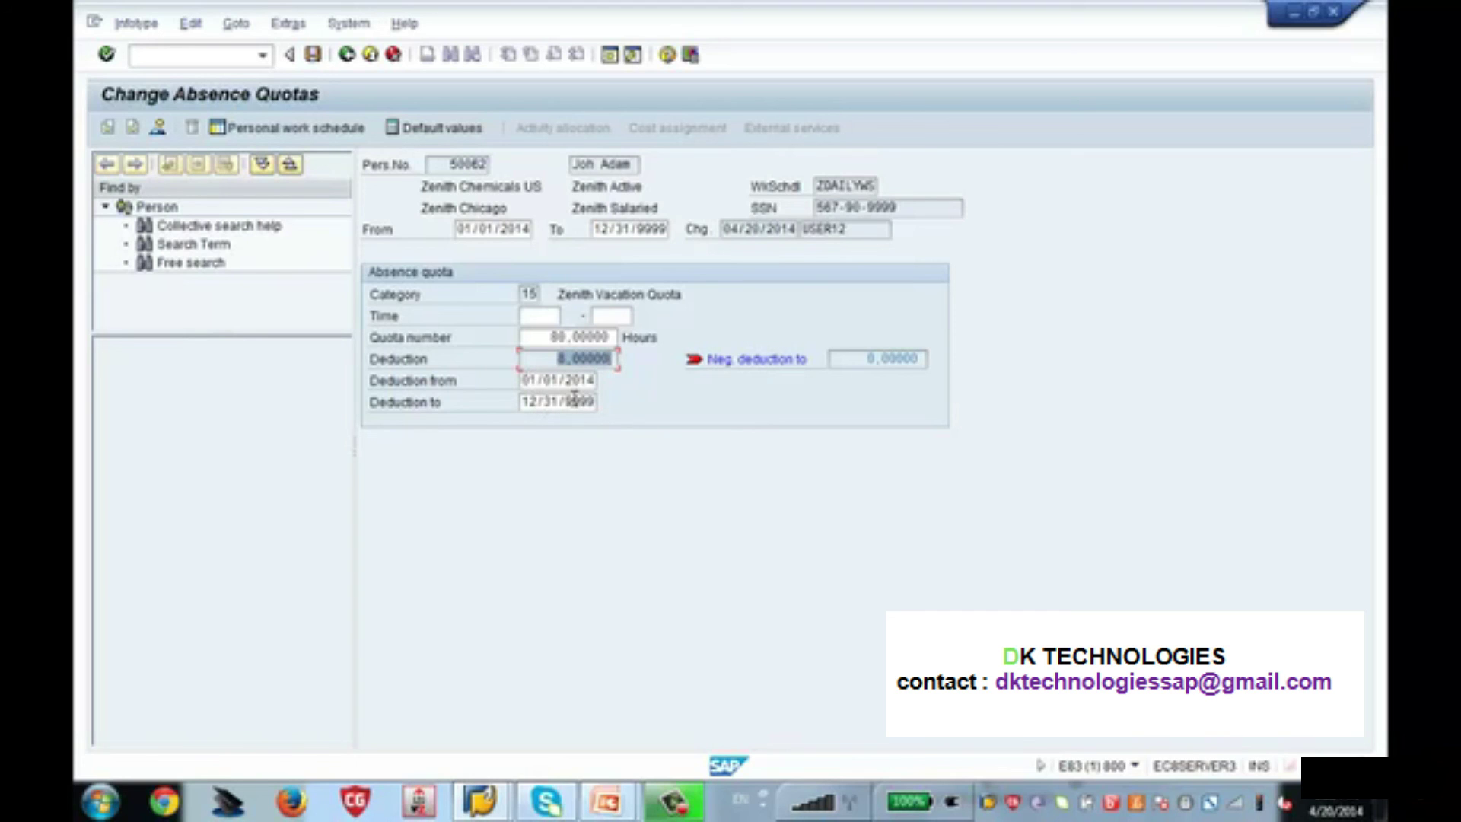
pyautogui.moveTo(564, 401); pyautogui.dragTo(611, 411)
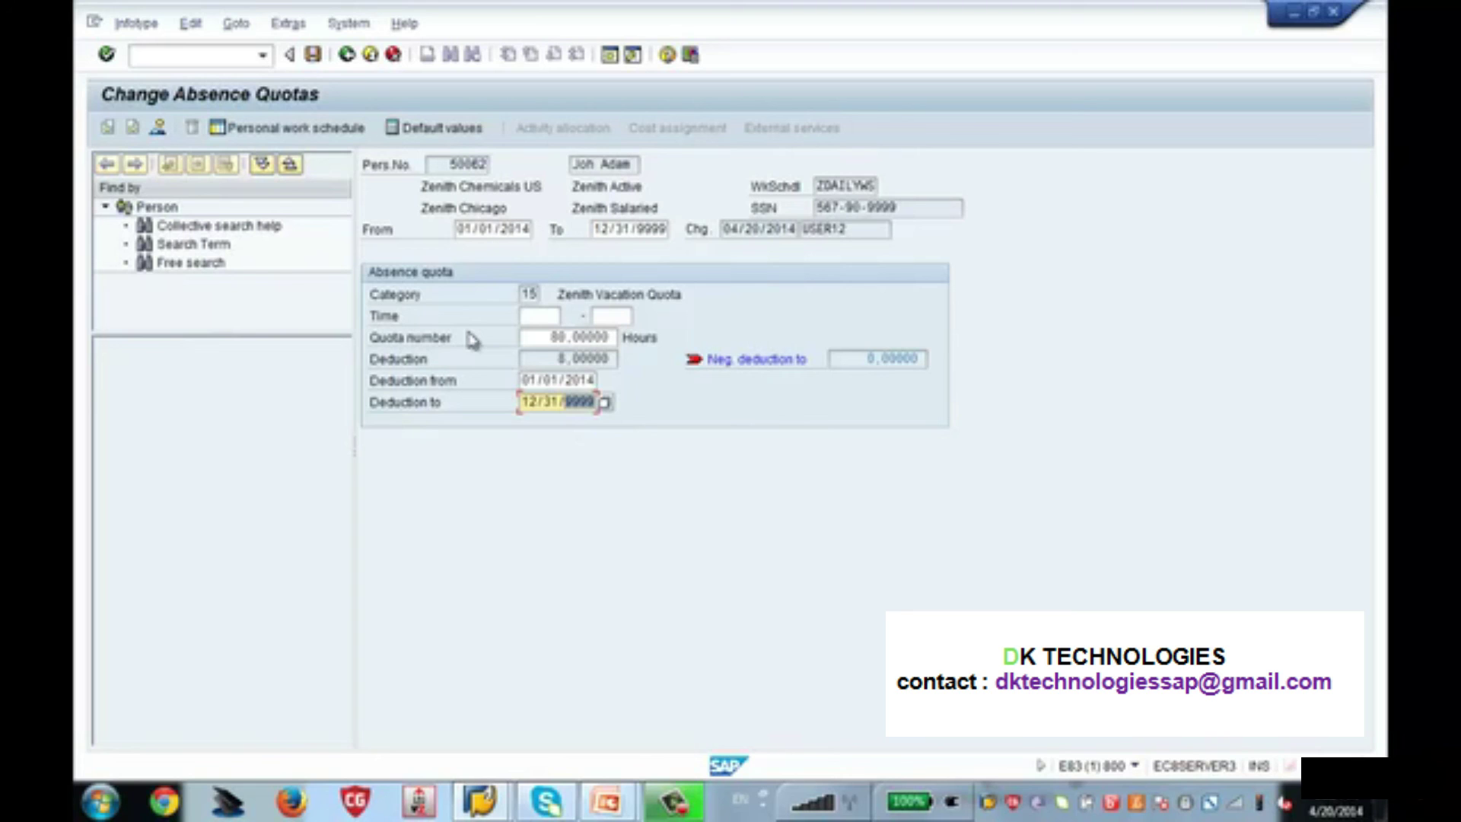
pyautogui.click(347, 56)
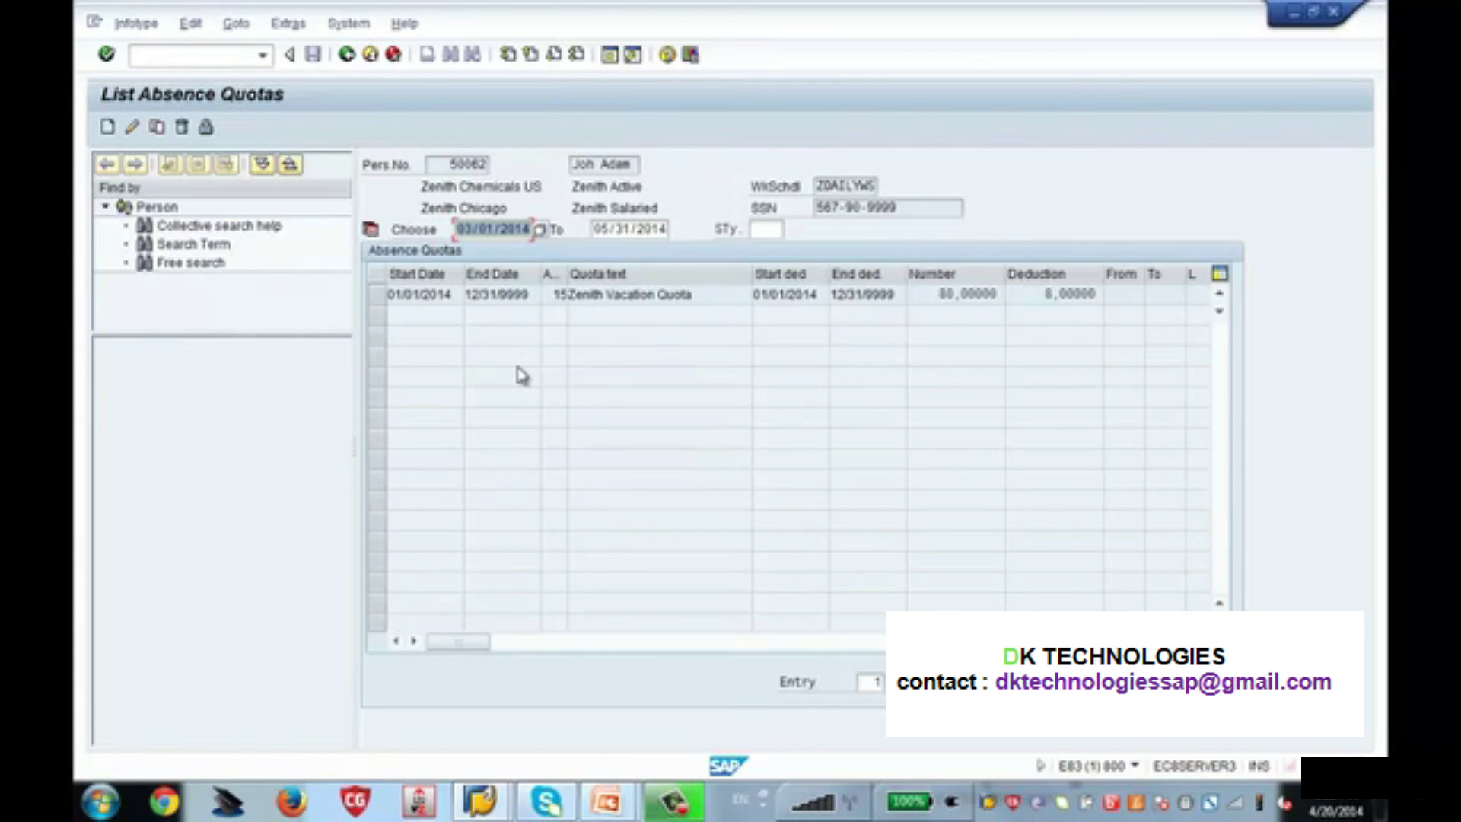
# Select the Zenith Vacation Quota record in the absence quota list
pyautogui.click(377, 296)
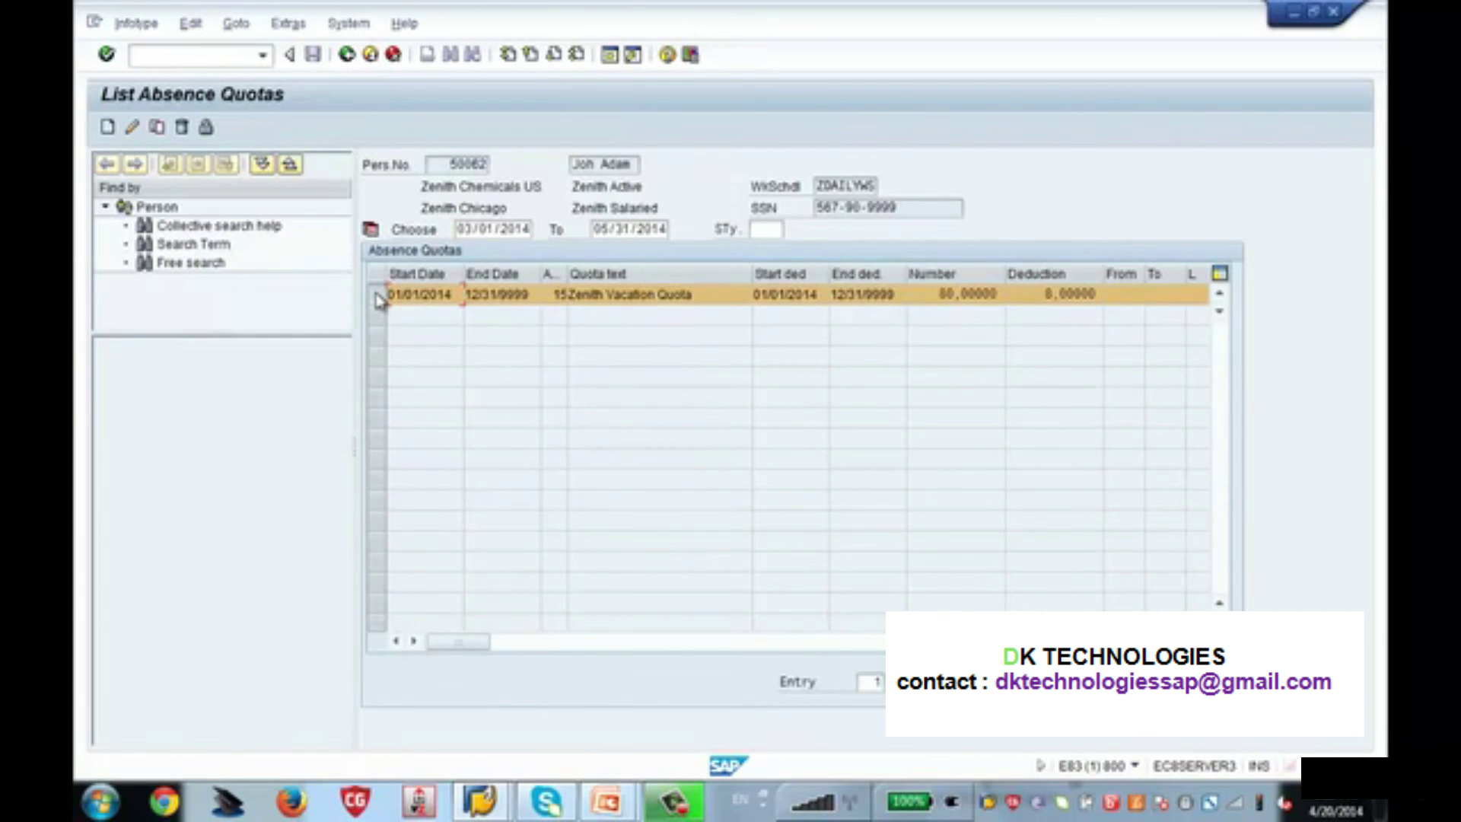